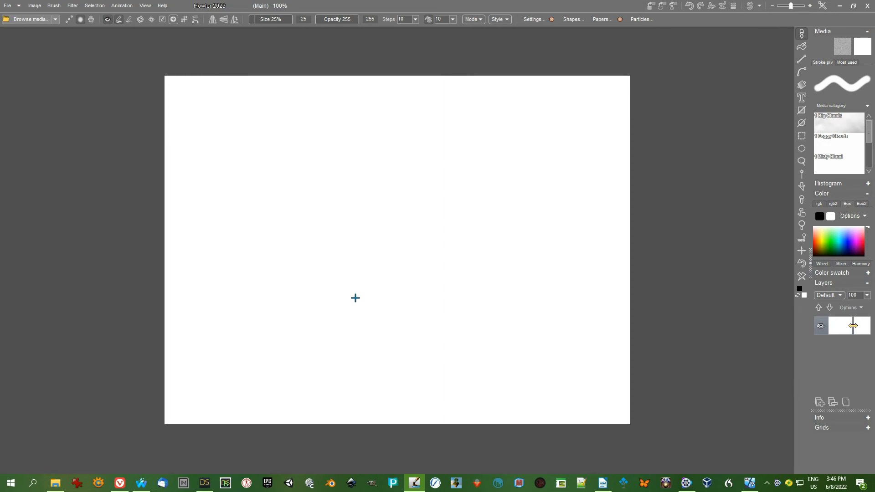
{"action": "scroll", "coordinate": [355, 297], "scroll_direction": "up", "scroll_amount": 3}
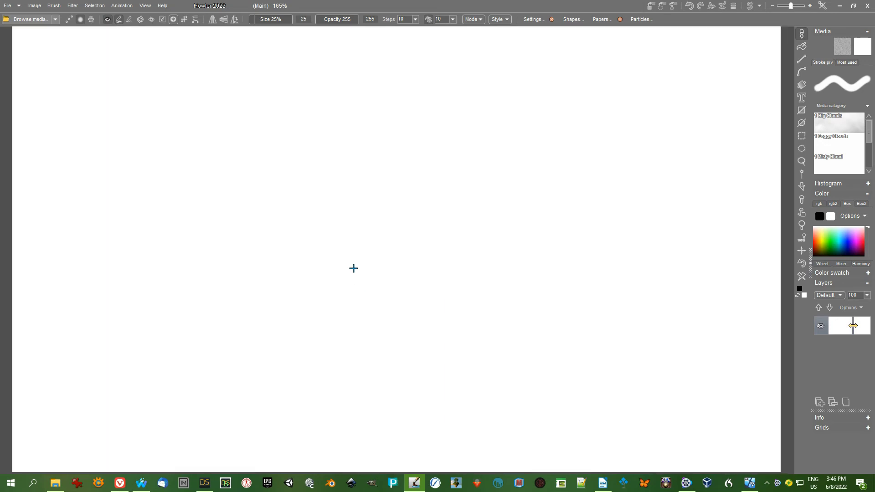
{"action": "scroll", "coordinate": [802, 255], "scroll_direction": "down", "scroll_amount": 3}
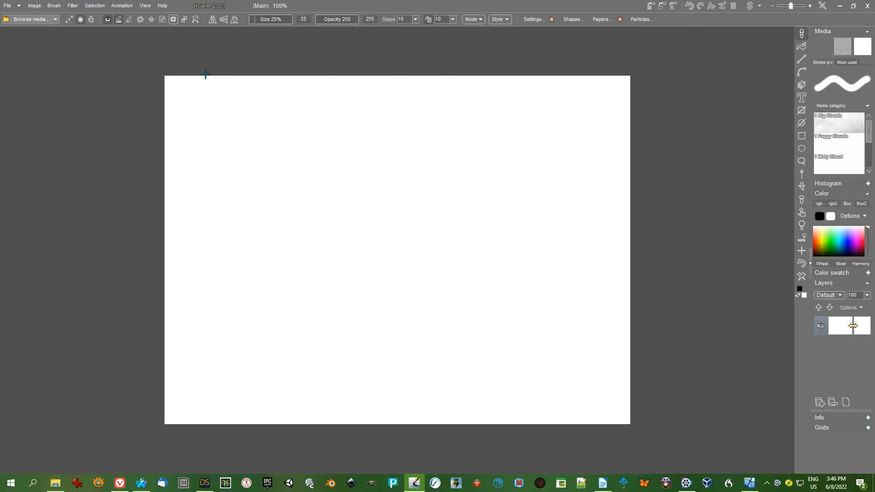
{"action": "left_click_drag", "start_coordinate": [145, 76], "coordinate": [260, 77]}
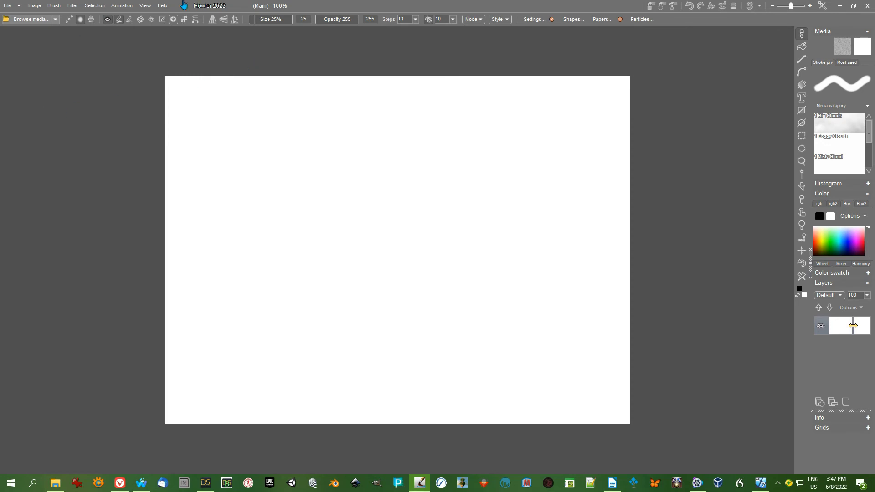
- Start a Plasma noise render on the blank canvas, make it seamless and move its dialog off the image
{"action": "left_click", "coordinate": [73, 6]}
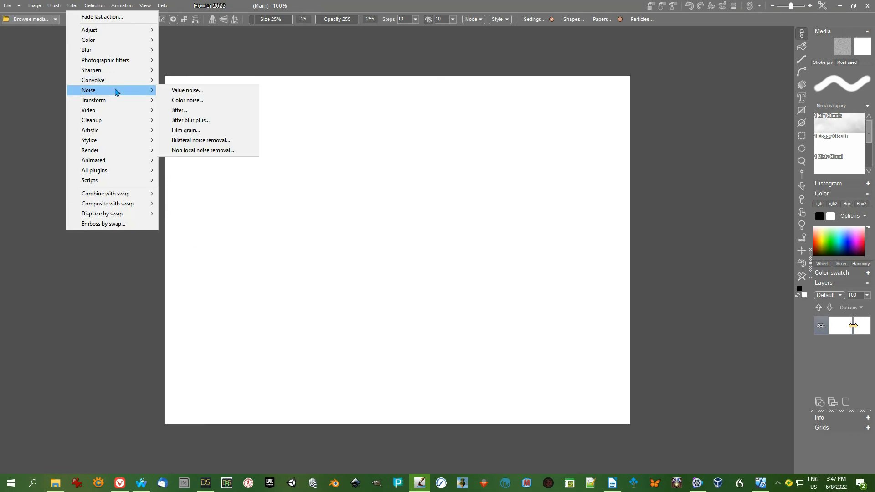
{"action": "mouse_move", "coordinate": [131, 101]}
{"action": "mouse_move", "coordinate": [144, 150]}
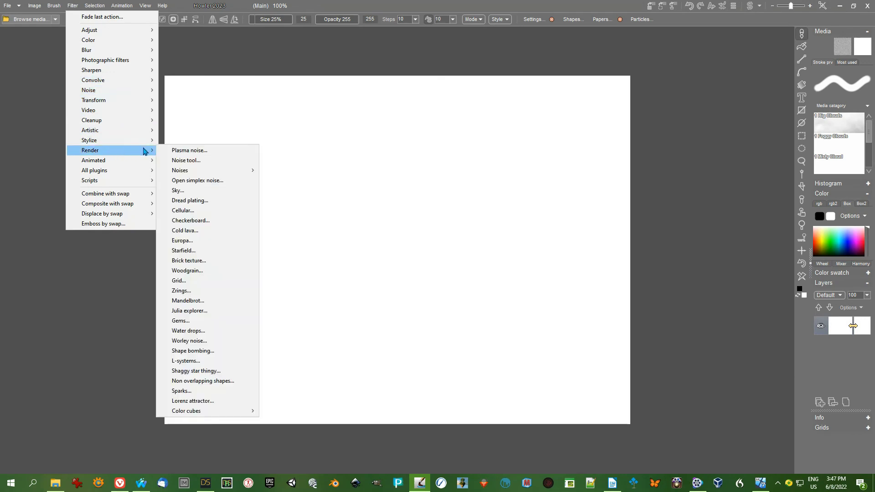
{"action": "left_click", "coordinate": [199, 150]}
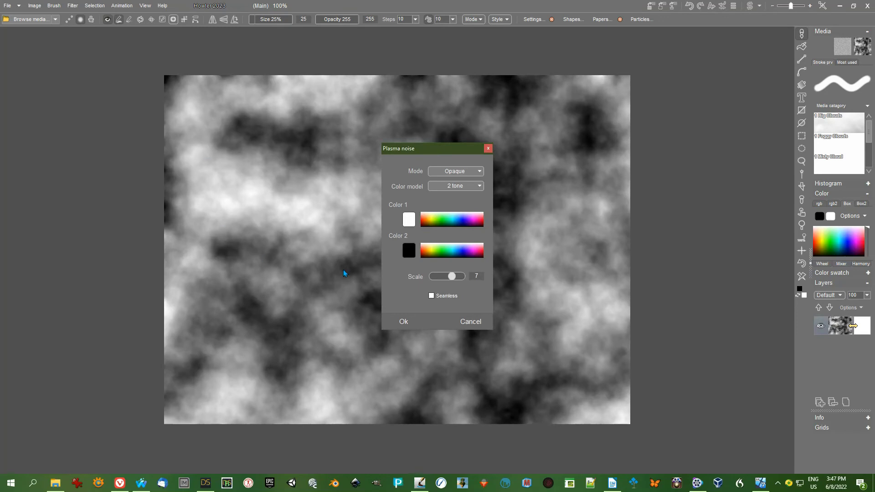
{"action": "left_click", "coordinate": [431, 296]}
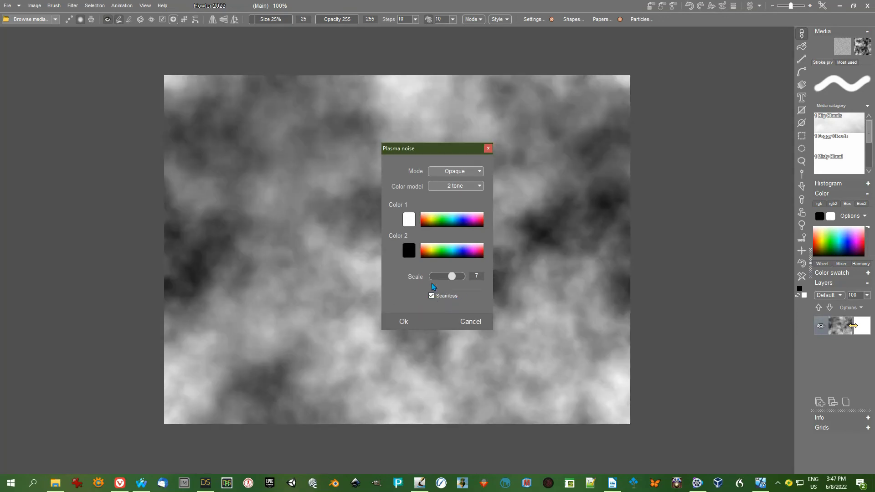
{"action": "left_click_drag", "start_coordinate": [449, 149], "coordinate": [106, 113]}
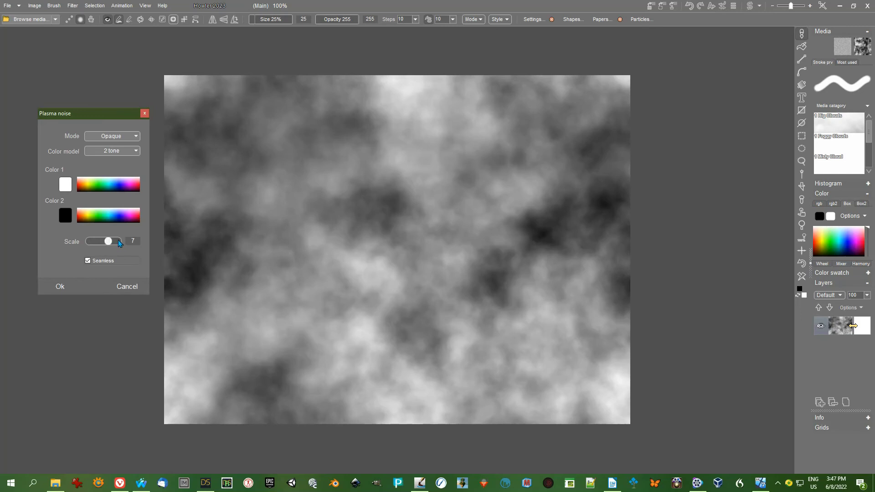
- Try plasma noise scales of 5 and 8, and apply the seamless noise at scale 7
{"action": "left_click_drag", "start_coordinate": [109, 242], "coordinate": [104, 247]}
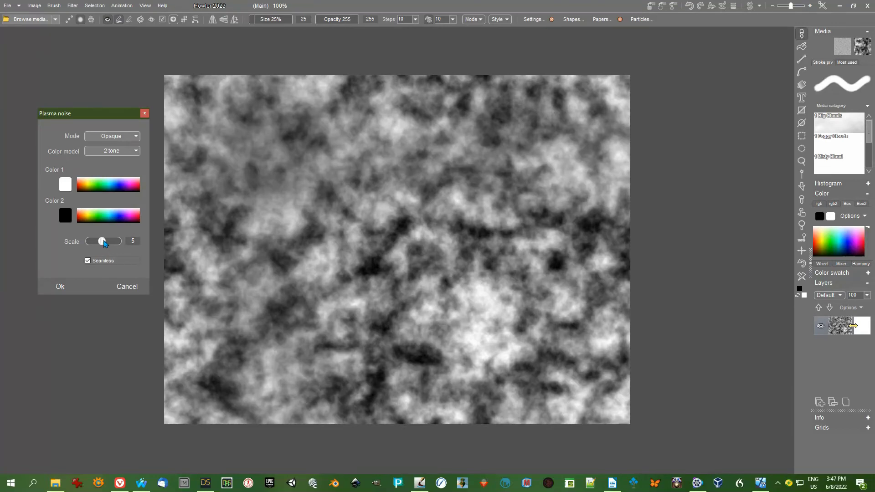
{"action": "left_click_drag", "start_coordinate": [103, 242], "coordinate": [114, 244]}
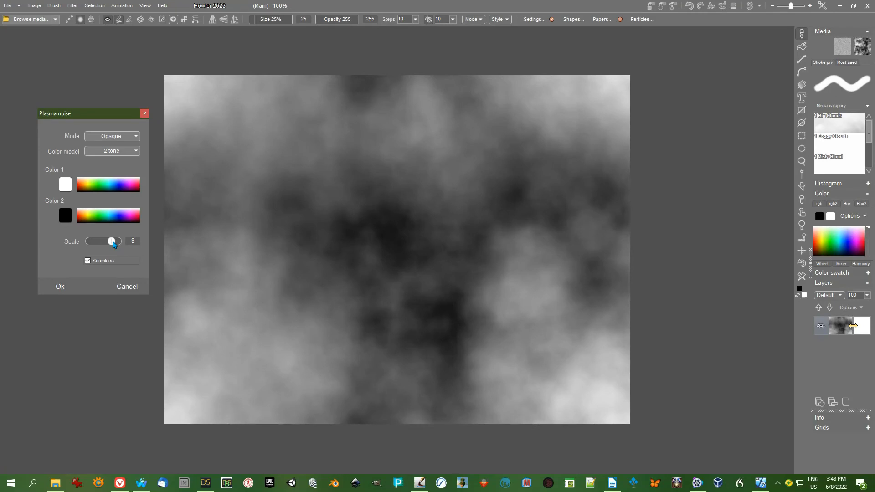
{"action": "left_click_drag", "start_coordinate": [114, 244], "coordinate": [111, 246]}
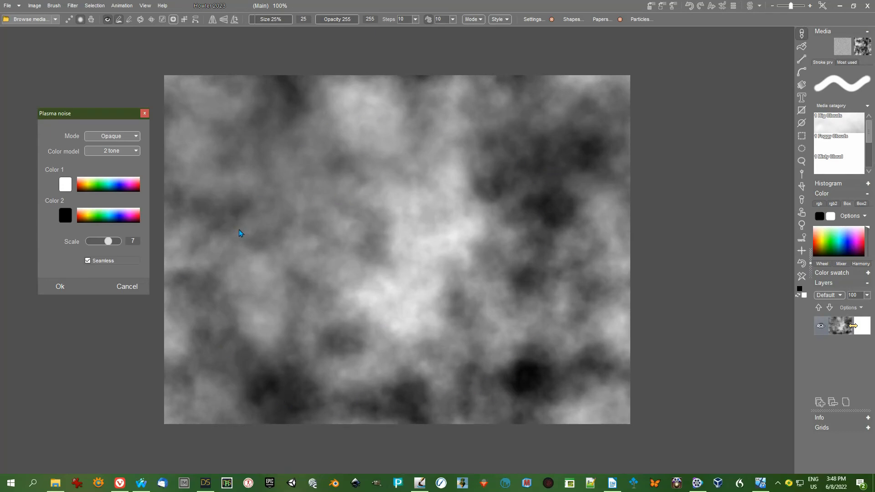
{"action": "left_click", "coordinate": [60, 287]}
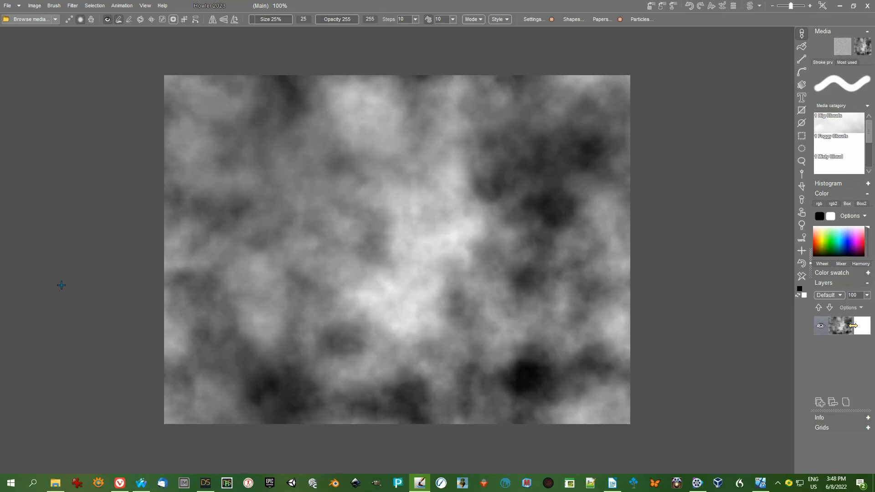
- Render a second seamless plasma noise over the image at scale 9, blended in Difference mode
{"action": "left_click", "coordinate": [73, 6]}
{"action": "mouse_move", "coordinate": [123, 154]}
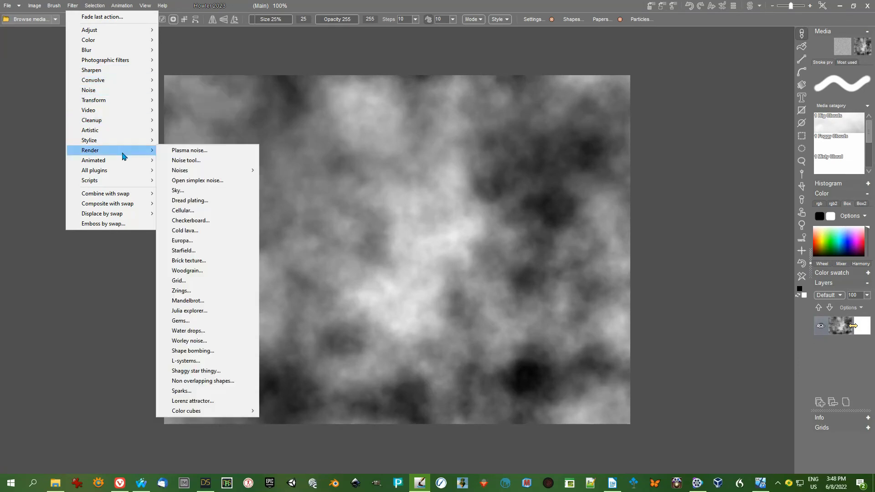
{"action": "left_click", "coordinate": [183, 150]}
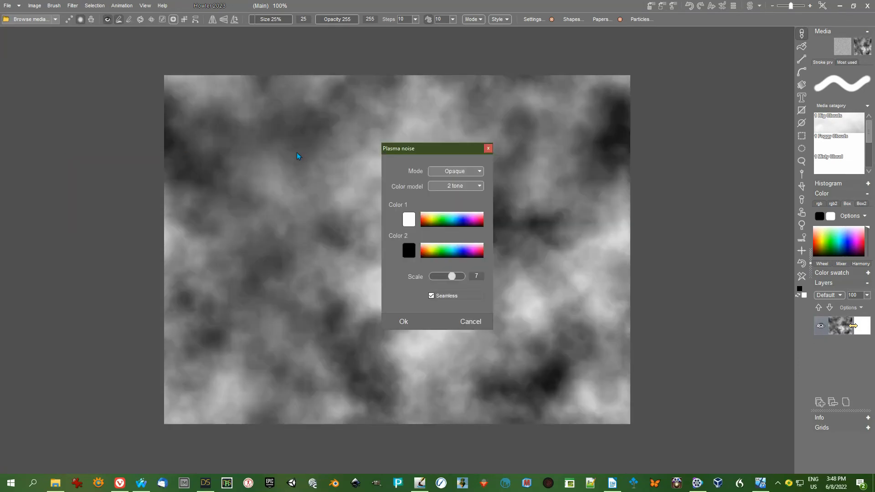
{"action": "left_click_drag", "start_coordinate": [458, 149], "coordinate": [108, 110]}
{"action": "left_click_drag", "start_coordinate": [105, 238], "coordinate": [113, 240]}
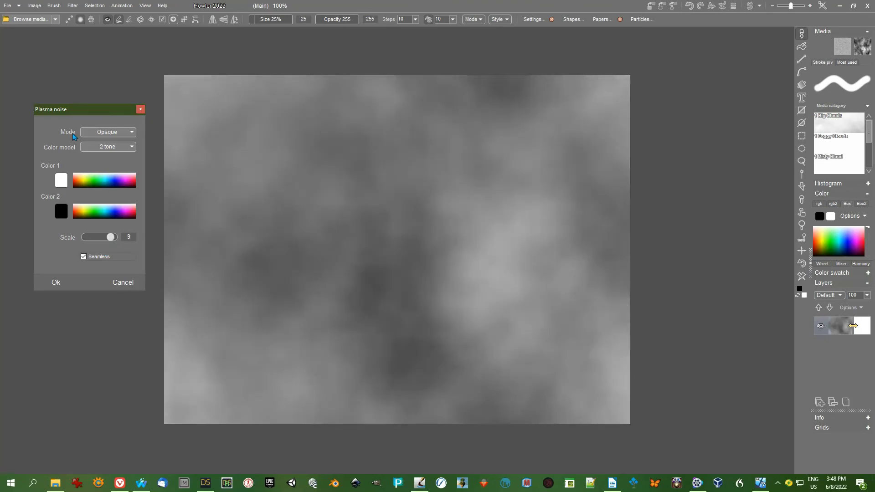
{"action": "left_click", "coordinate": [132, 133]}
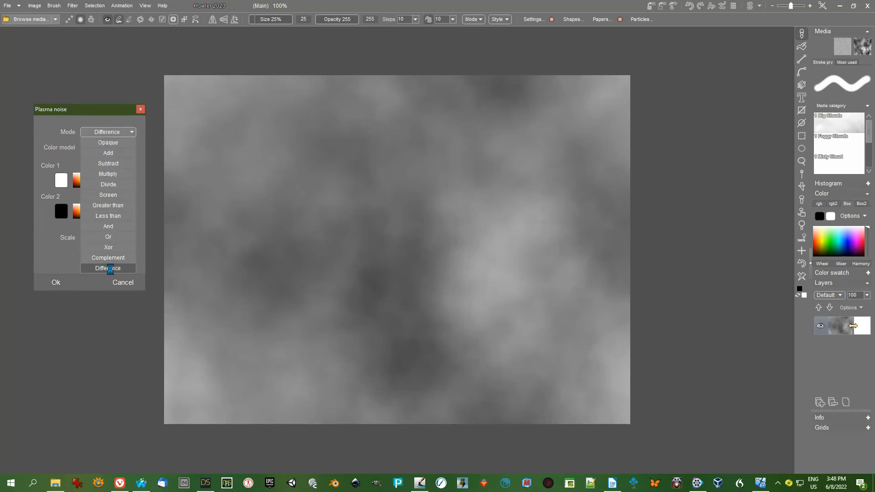
{"action": "left_click", "coordinate": [109, 268]}
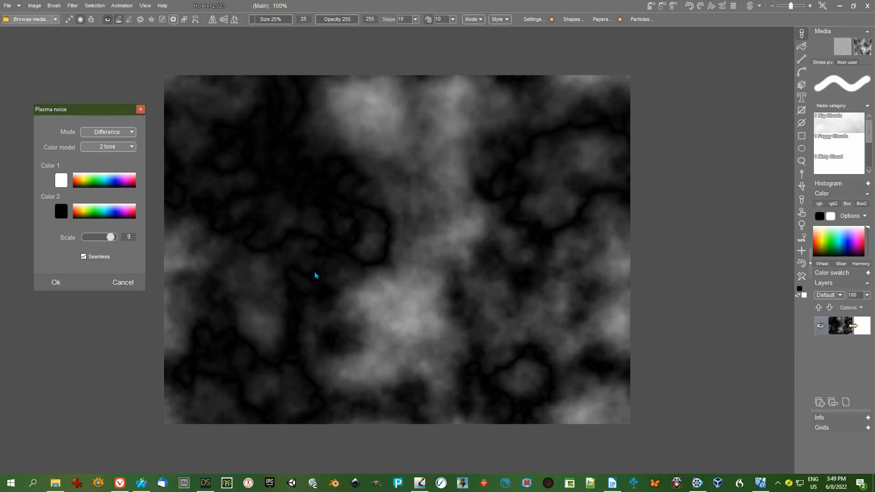
{"action": "left_click", "coordinate": [57, 282]}
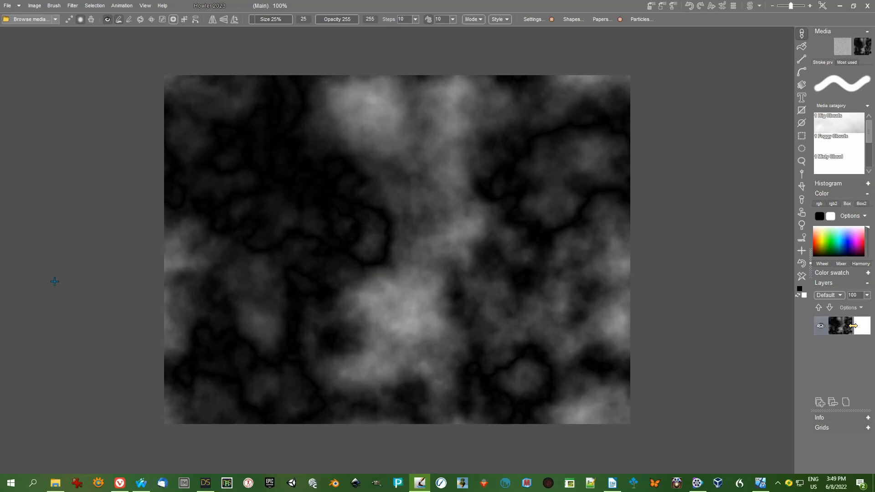
- Store a copy of the blended noise image as a backup, and locate the Store image copy command
{"action": "left_click", "coordinate": [650, 9]}
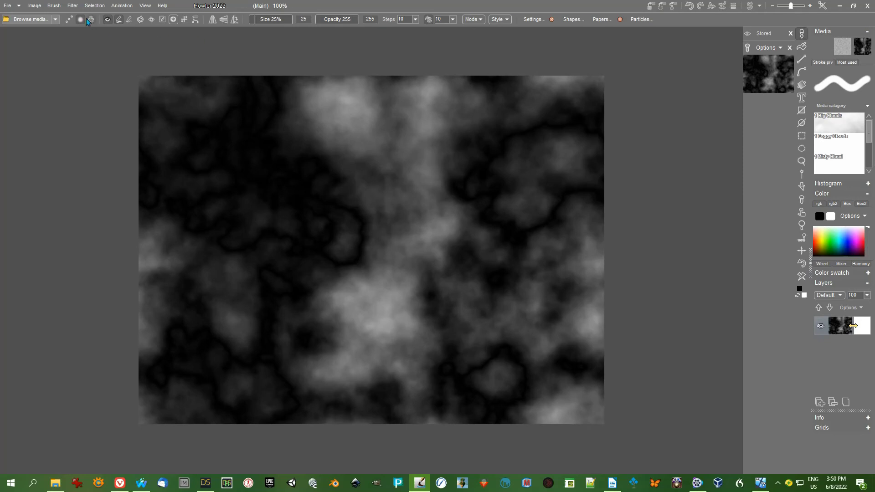
{"action": "left_click", "coordinate": [35, 5]}
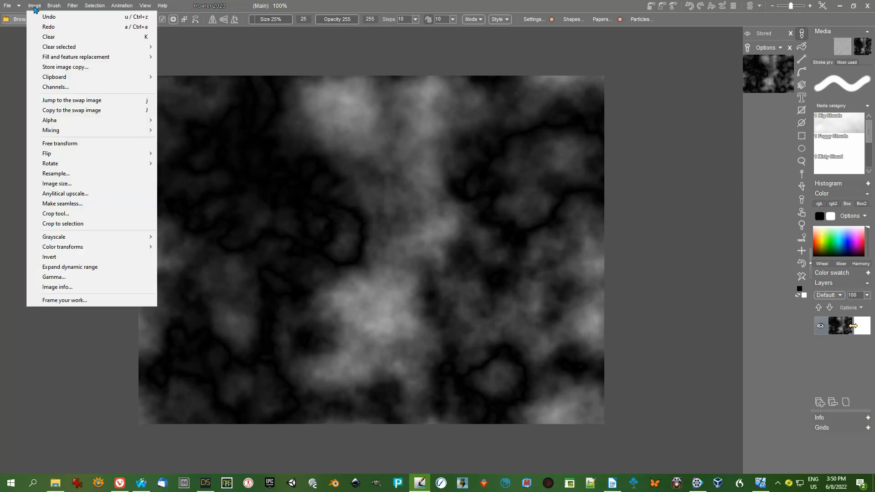
{"action": "mouse_move", "coordinate": [63, 78]}
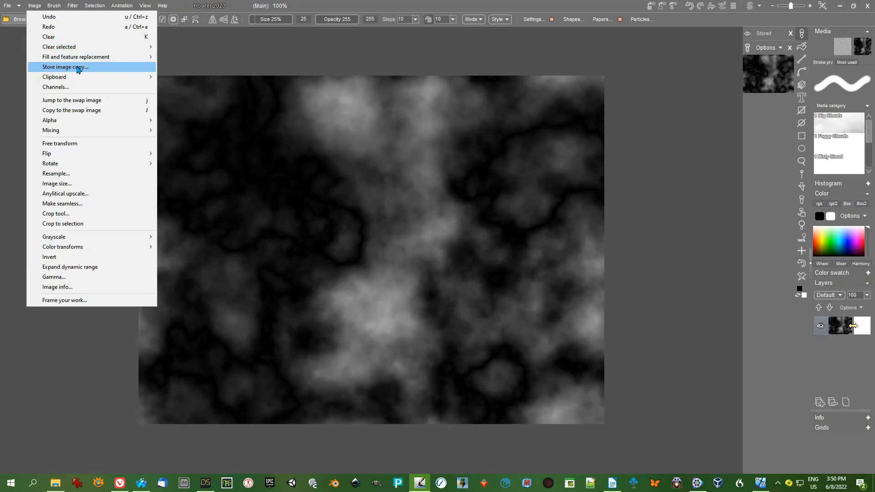
{"action": "left_click", "coordinate": [593, 6]}
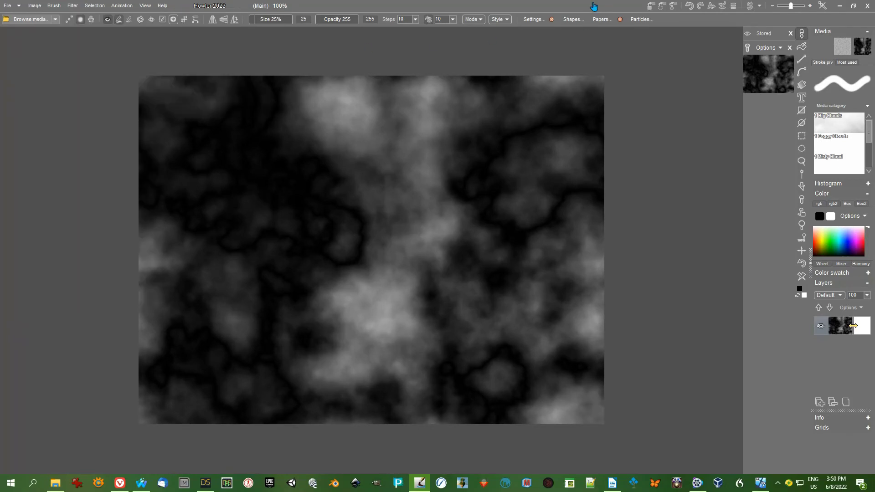
{"action": "left_click", "coordinate": [648, 8]}
- Open the Slope shading filter on the noise image, move its dialog aside and extend the snow band down into the rock range
{"action": "left_click", "coordinate": [73, 7]}
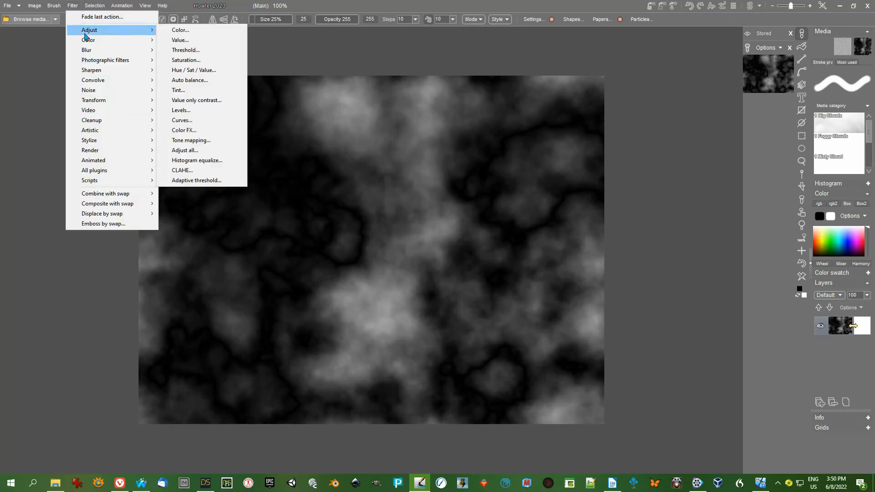
{"action": "mouse_move", "coordinate": [97, 145]}
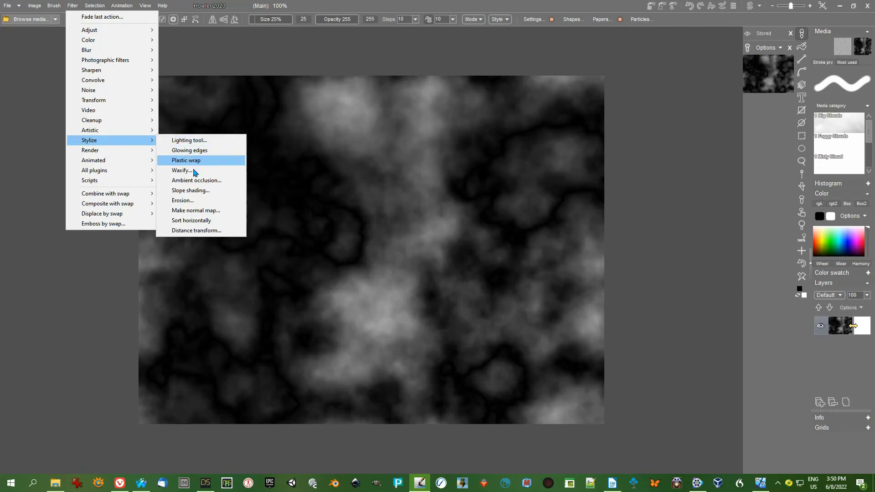
{"action": "left_click", "coordinate": [191, 190]}
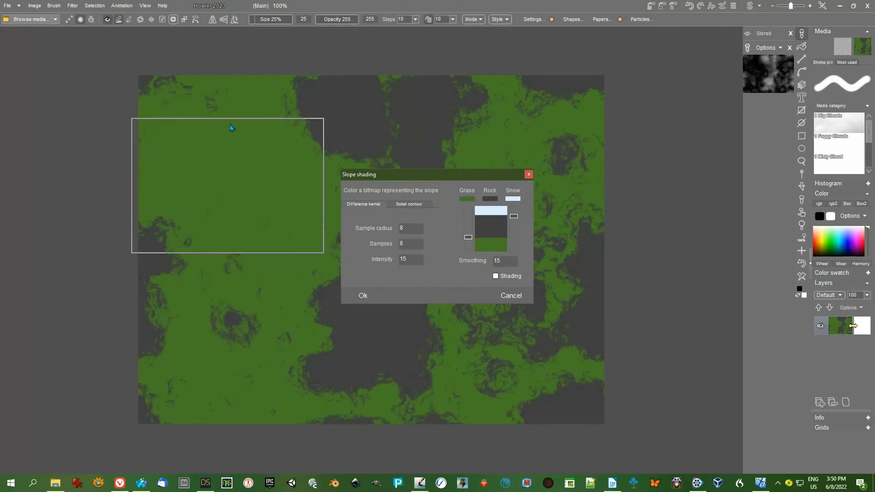
{"action": "left_click_drag", "start_coordinate": [122, 67], "coordinate": [111, 55]}
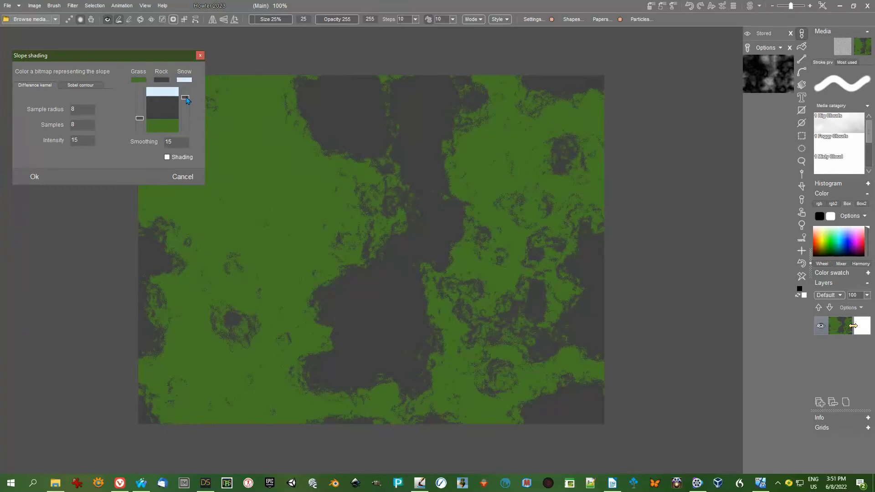
{"action": "mouse_move", "coordinate": [186, 99]}
{"action": "left_mouse_down"}
{"action": "mouse_move", "coordinate": [188, 134]}
{"action": "mouse_move", "coordinate": [191, 93]}
{"action": "mouse_move", "coordinate": [191, 107]}
{"action": "left_mouse_up"}
{"action": "mouse_move", "coordinate": [140, 122]}
{"action": "left_mouse_down"}
{"action": "mouse_move", "coordinate": [140, 103]}
{"action": "mouse_move", "coordinate": [141, 122]}
{"action": "left_mouse_up"}
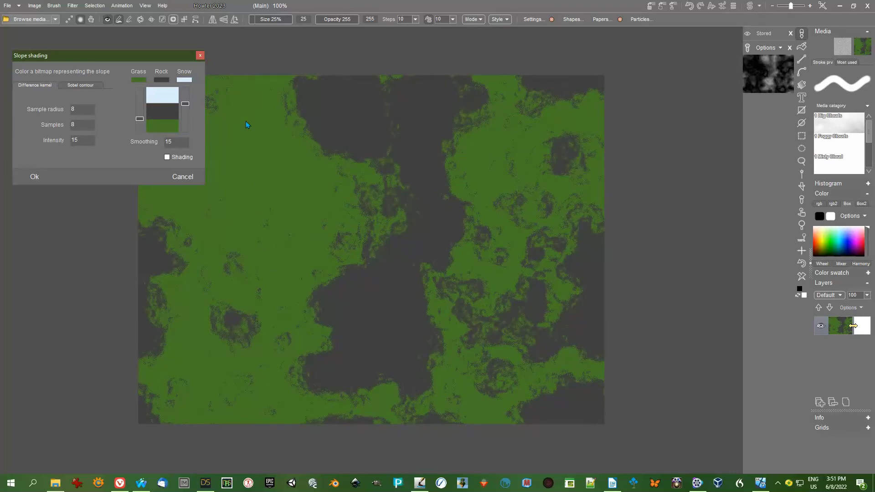
- Change the slope shading's grass colour to a pale sand tone, RGB 233, 232, 207
{"action": "left_click", "coordinate": [141, 80]}
{"action": "left_click", "coordinate": [141, 144]}
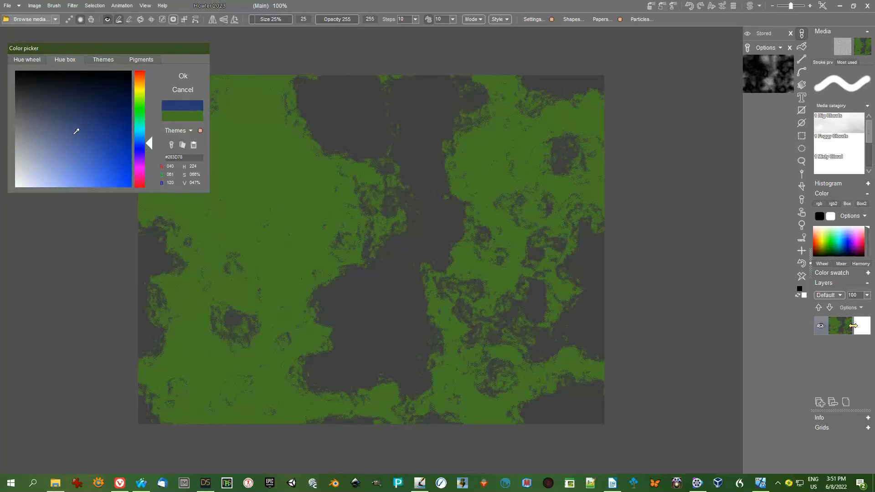
{"action": "left_click_drag", "start_coordinate": [68, 146], "coordinate": [33, 174]}
{"action": "left_click", "coordinate": [139, 90]}
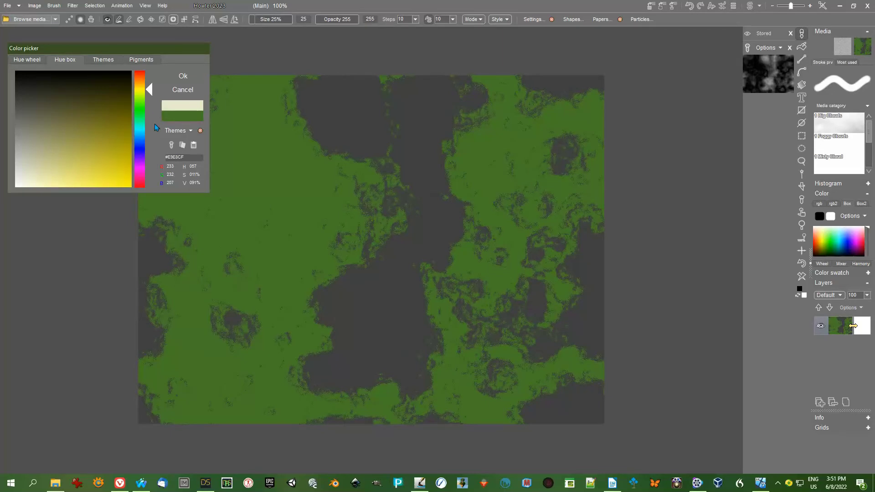
{"action": "left_click", "coordinate": [182, 77]}
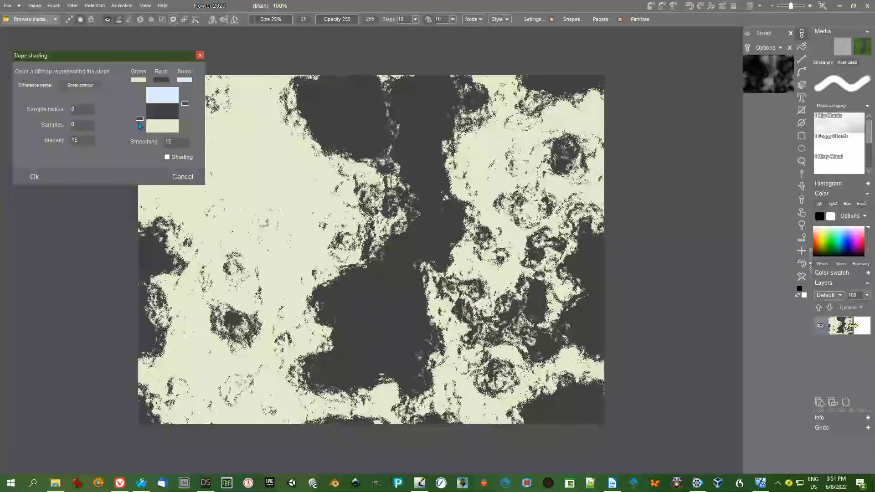
- Lower the upper limit of the grass band slightly so rock covers more of the terrain
{"action": "left_click_drag", "start_coordinate": [139, 119], "coordinate": [140, 126]}
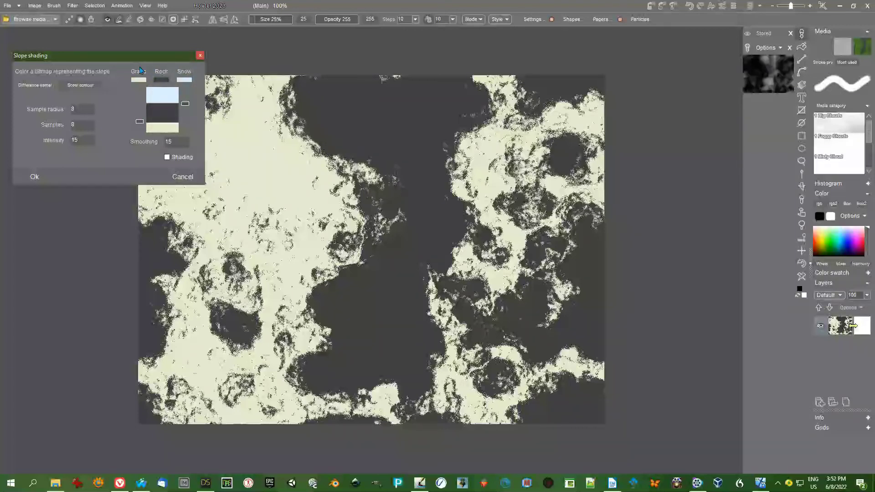
{"action": "left_click", "coordinate": [140, 122]}
{"action": "left_click_drag", "start_coordinate": [140, 122], "coordinate": [141, 124]}
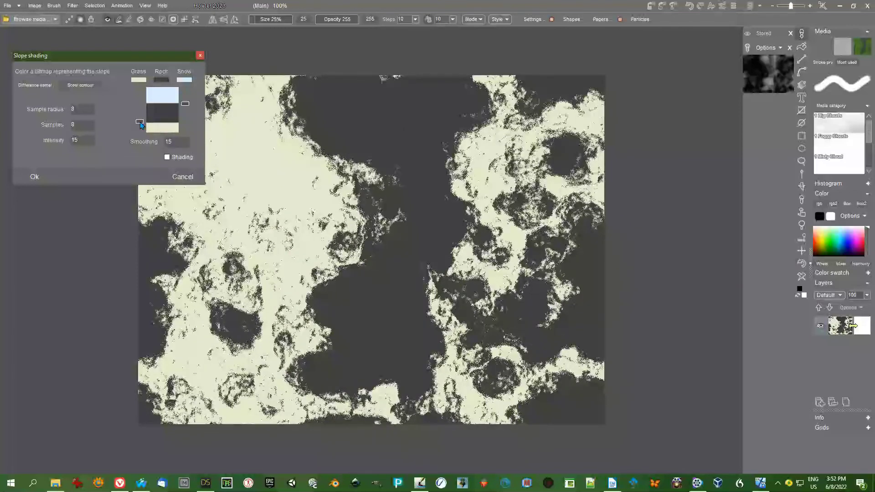
- Change the slope shading's snow colour to a dark green and extend its band down over most of the rock range
{"action": "left_click", "coordinate": [186, 80]}
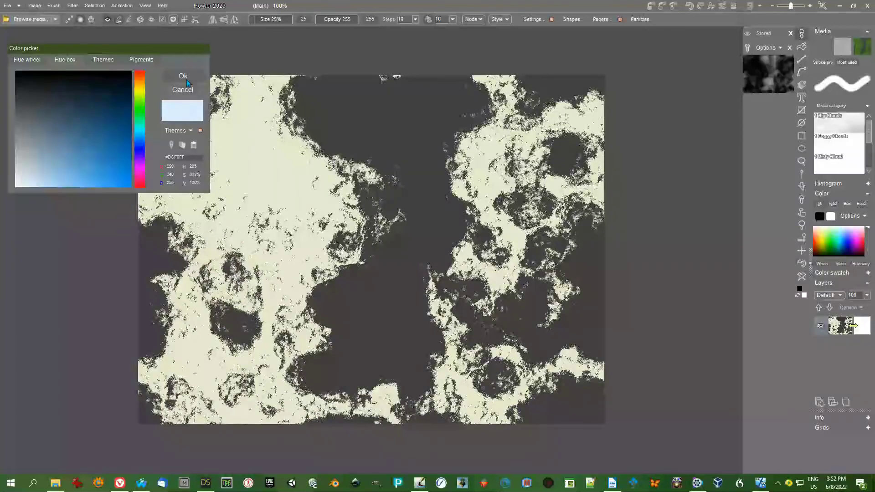
{"action": "left_click", "coordinate": [141, 110]}
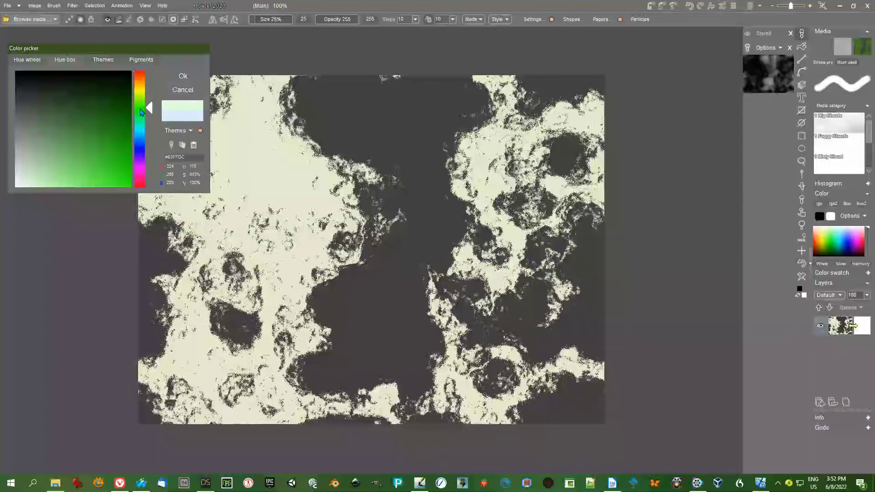
{"action": "left_click", "coordinate": [108, 97]}
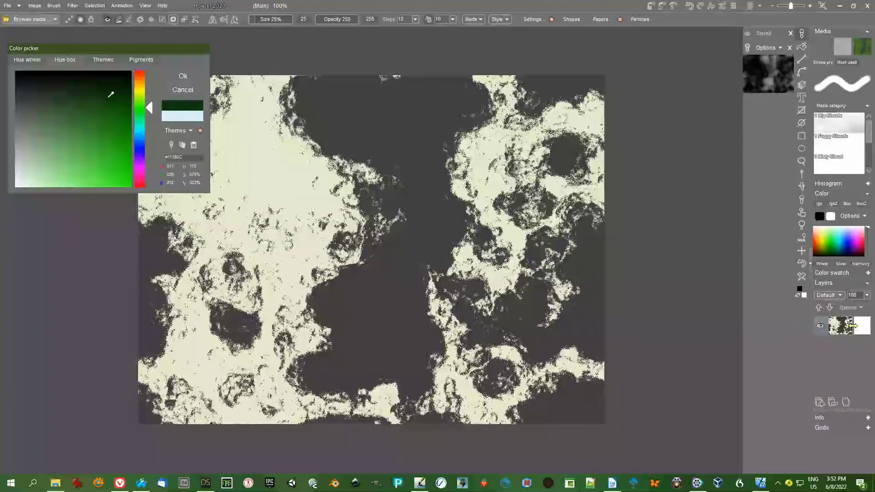
{"action": "left_click", "coordinate": [108, 92]}
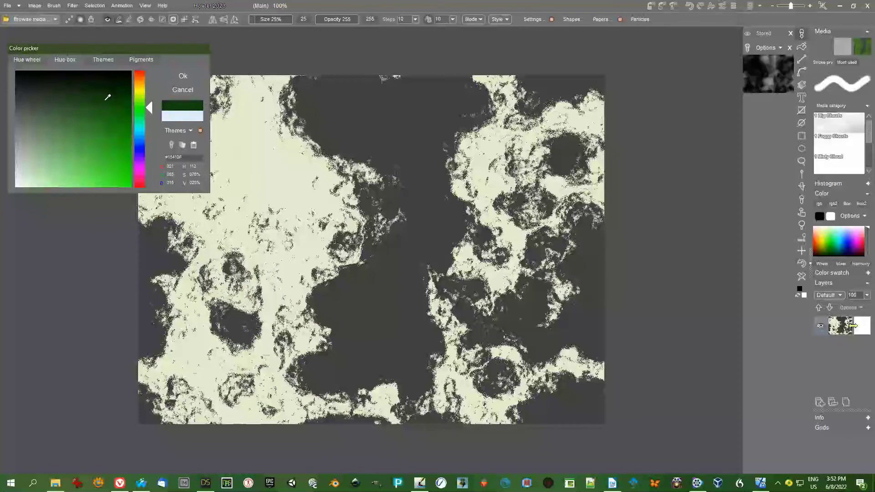
{"action": "left_click", "coordinate": [187, 79]}
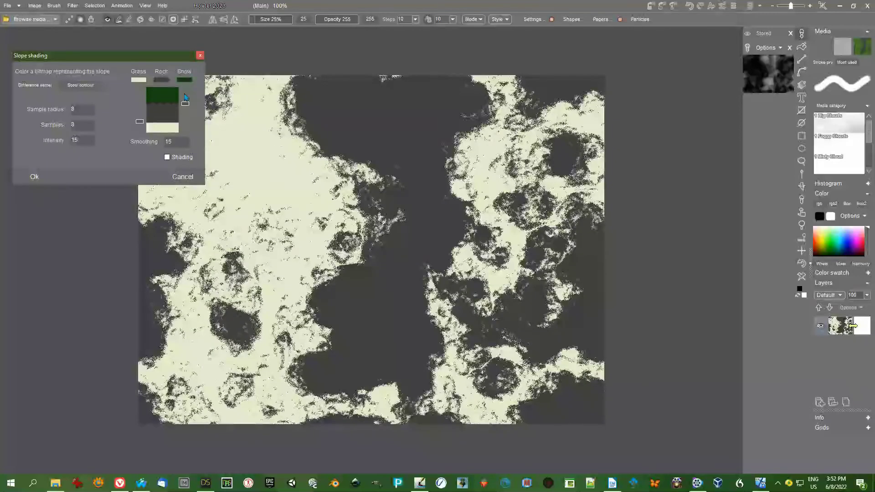
{"action": "left_click_drag", "start_coordinate": [185, 104], "coordinate": [188, 132]}
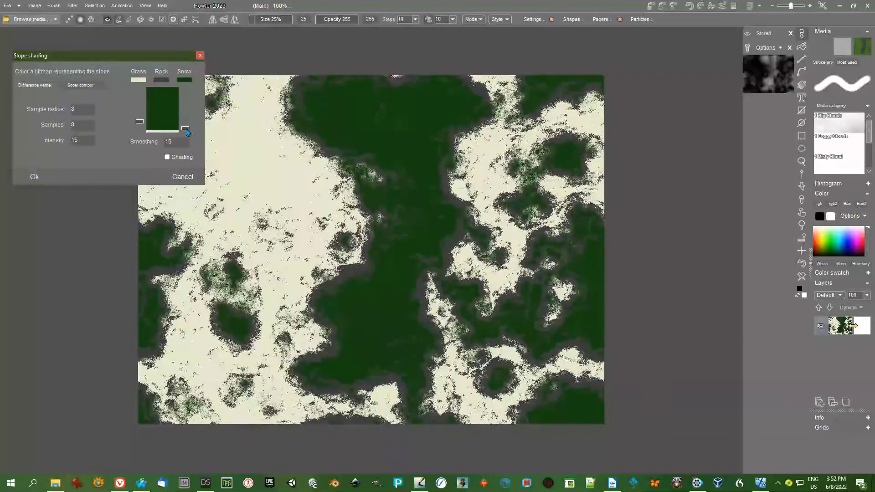
- Change the slope shading's rock colour to a muted greyish brown
{"action": "left_click", "coordinate": [165, 82]}
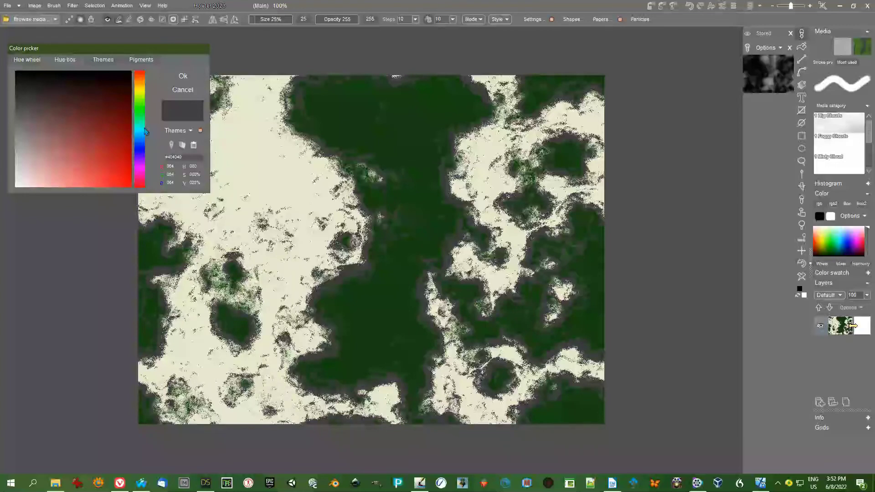
{"action": "left_click", "coordinate": [142, 79]}
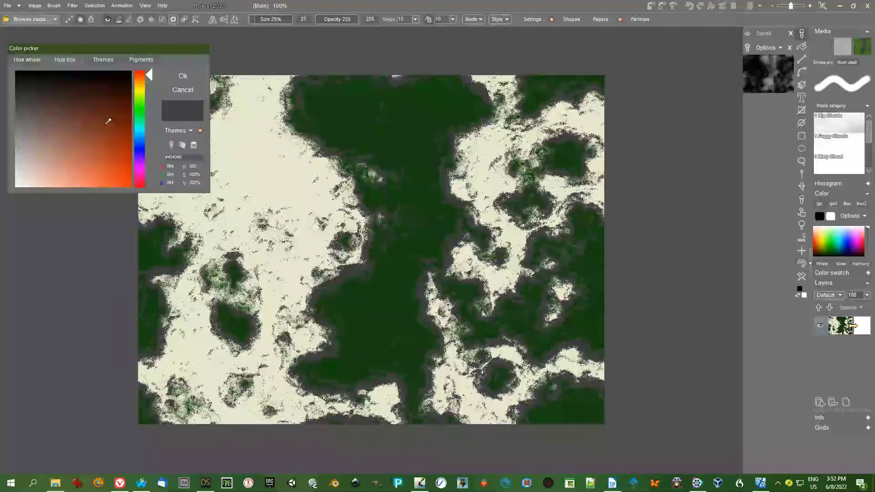
{"action": "left_click", "coordinate": [46, 147]}
{"action": "left_click_drag", "start_coordinate": [46, 147], "coordinate": [45, 126]}
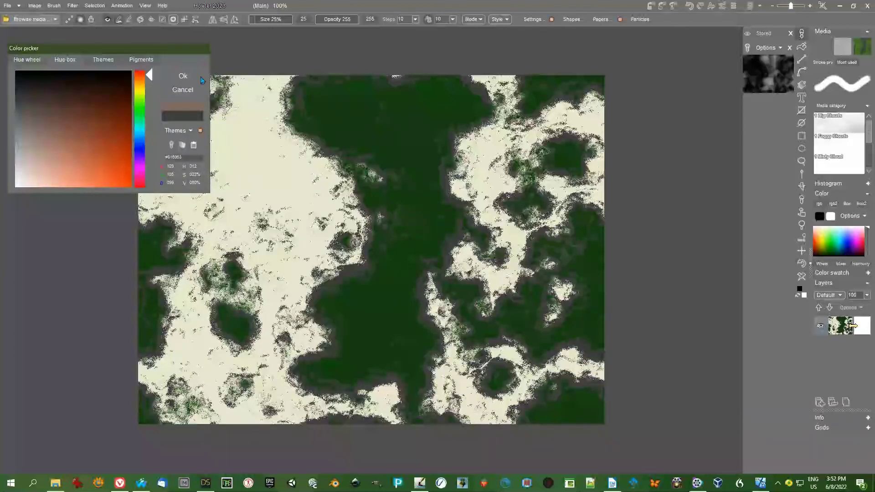
{"action": "left_click", "coordinate": [182, 77]}
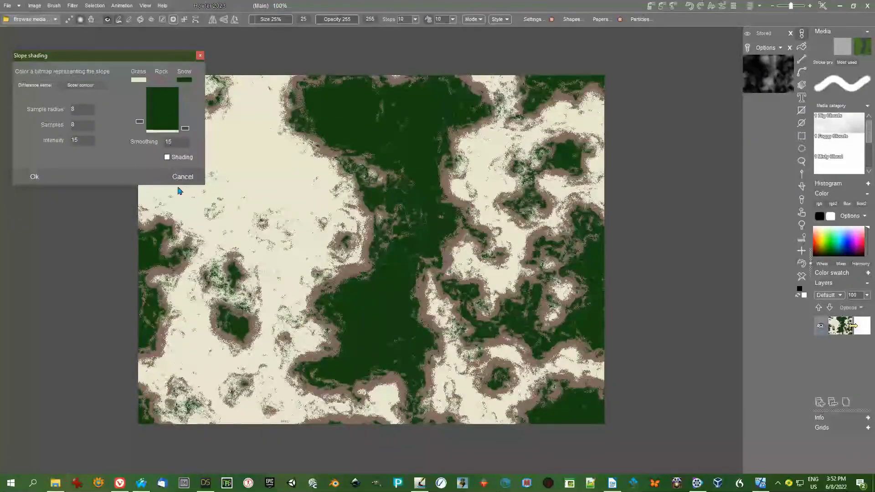
- Apply the slope shading with Shading enabled and store a copy of the coloured terrain image
{"action": "left_click", "coordinate": [167, 158]}
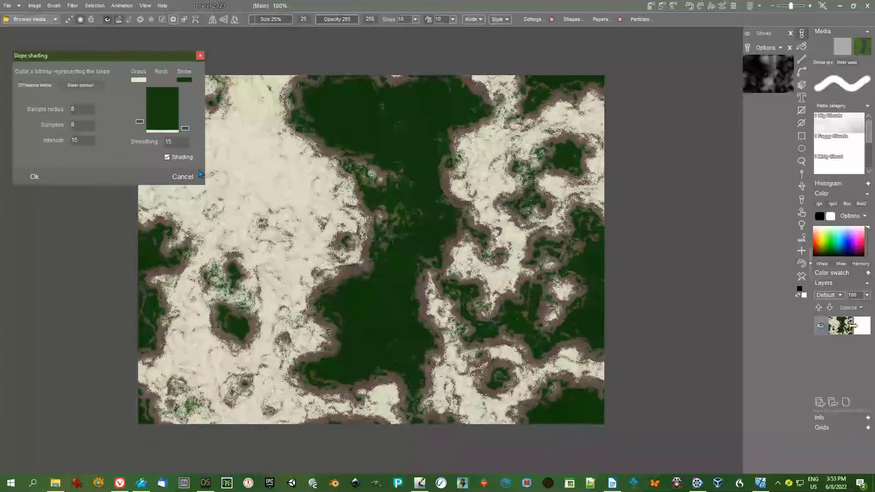
{"action": "left_click", "coordinate": [34, 176]}
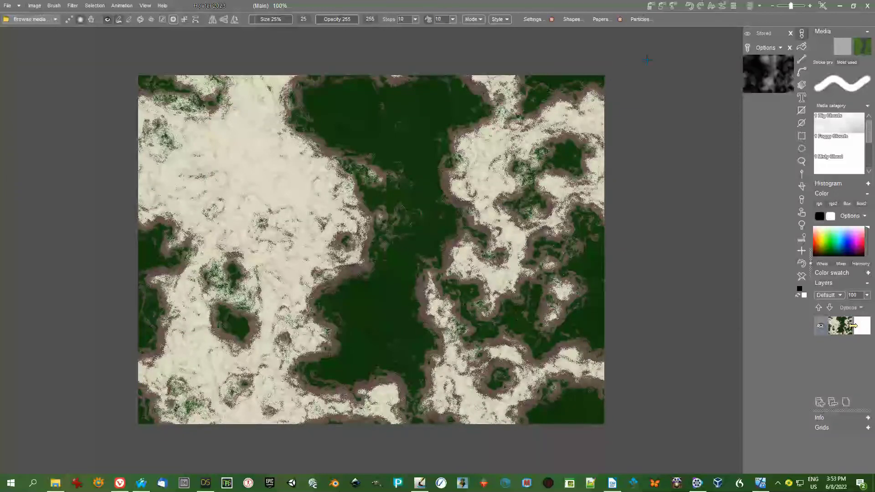
{"action": "left_click", "coordinate": [650, 9]}
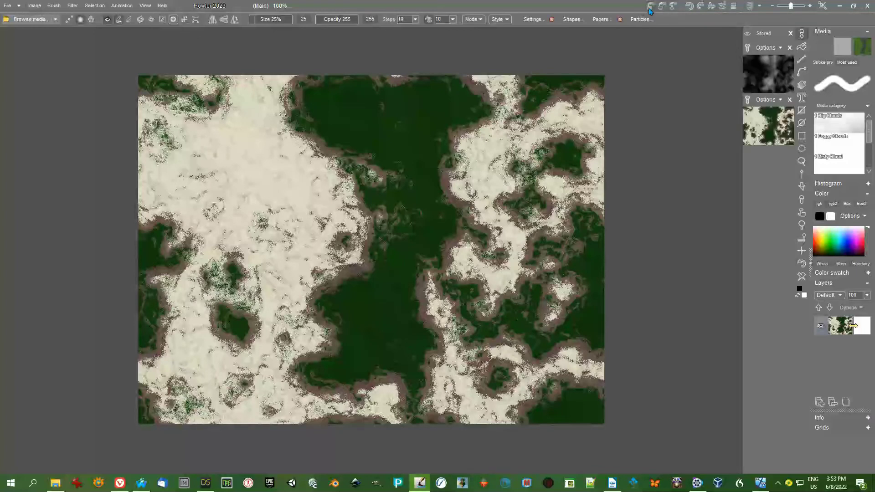
- Switch to the blank swap image and load the stored plasma noise image into it
{"action": "left_click", "coordinate": [749, 6]}
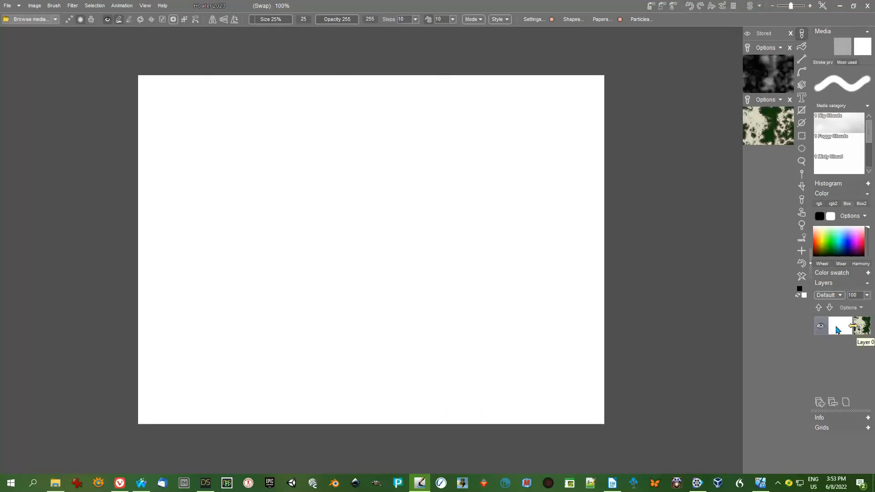
{"action": "left_click", "coordinate": [860, 309]}
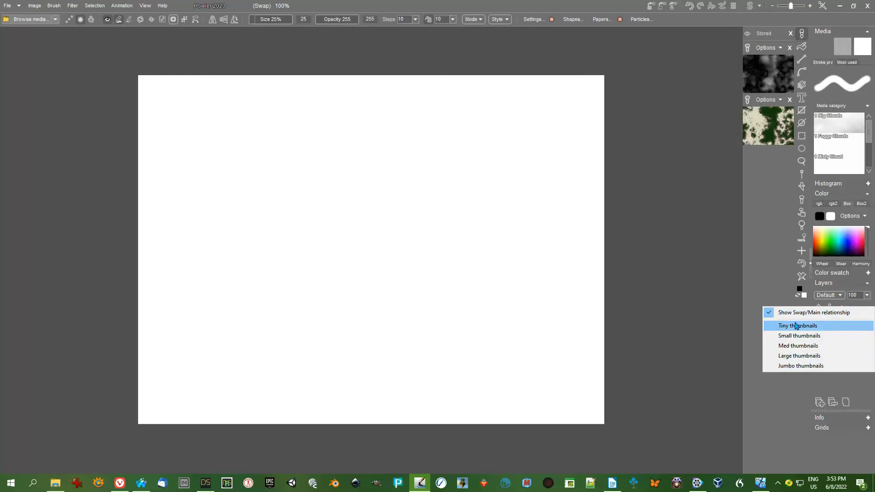
{"action": "left_click", "coordinate": [773, 283]}
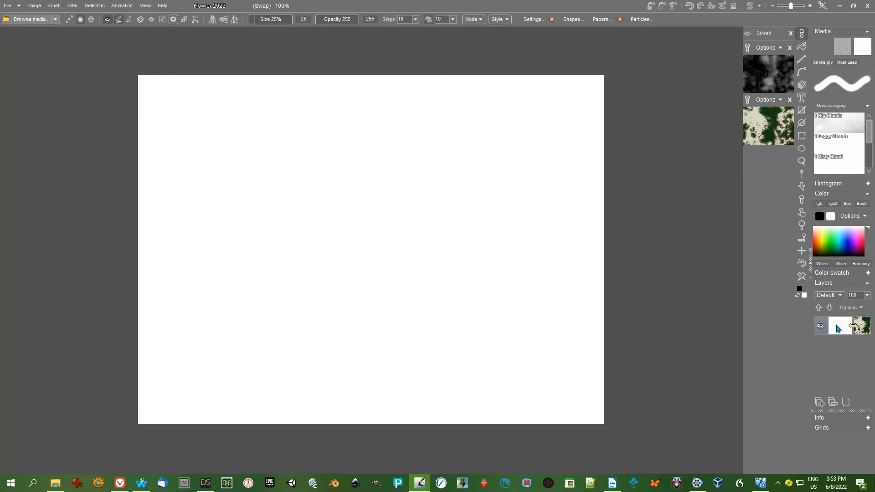
{"action": "left_click", "coordinate": [769, 69]}
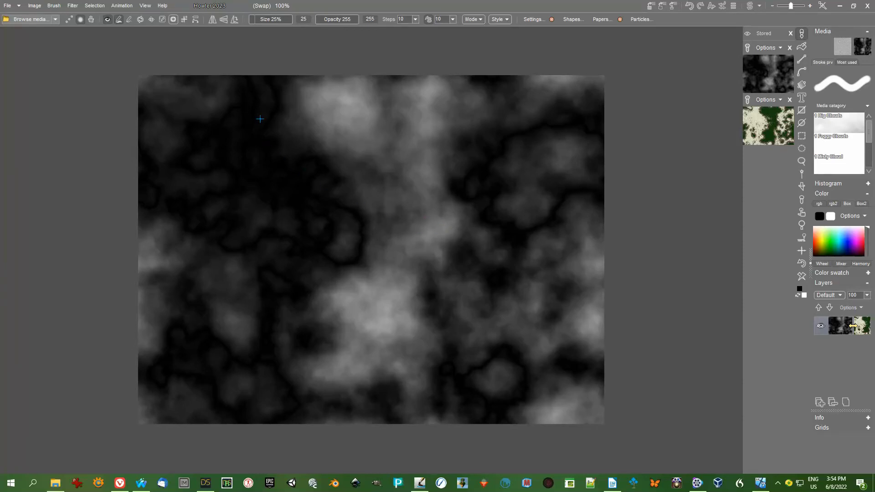
- Apply the Erosion filter to the noise image without inverting the slope and store a copy of the result
{"action": "left_click", "coordinate": [73, 6]}
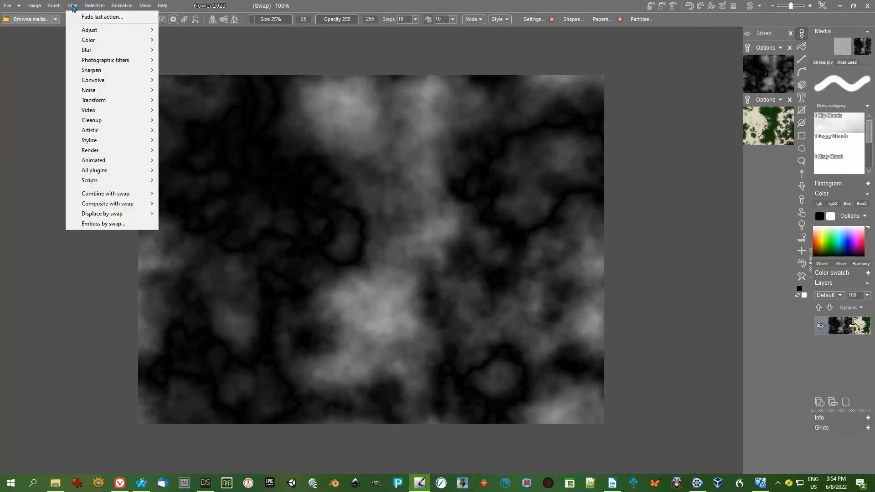
{"action": "mouse_move", "coordinate": [114, 140]}
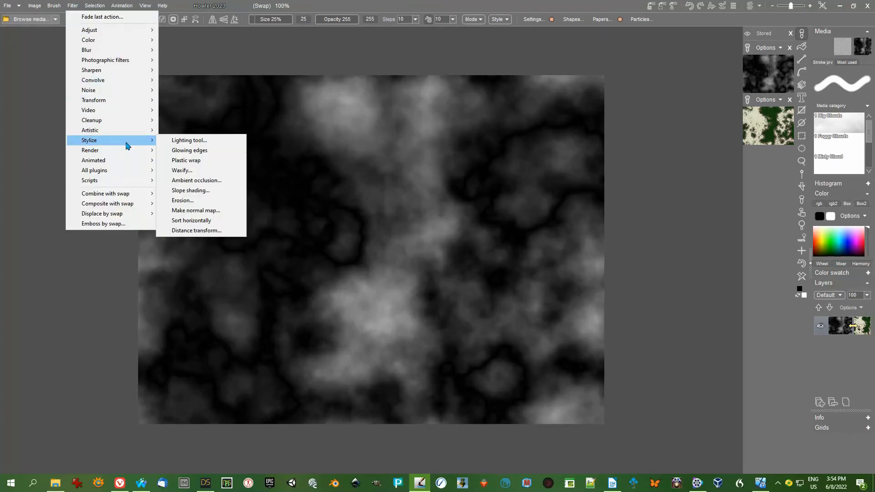
{"action": "left_click", "coordinate": [183, 201]}
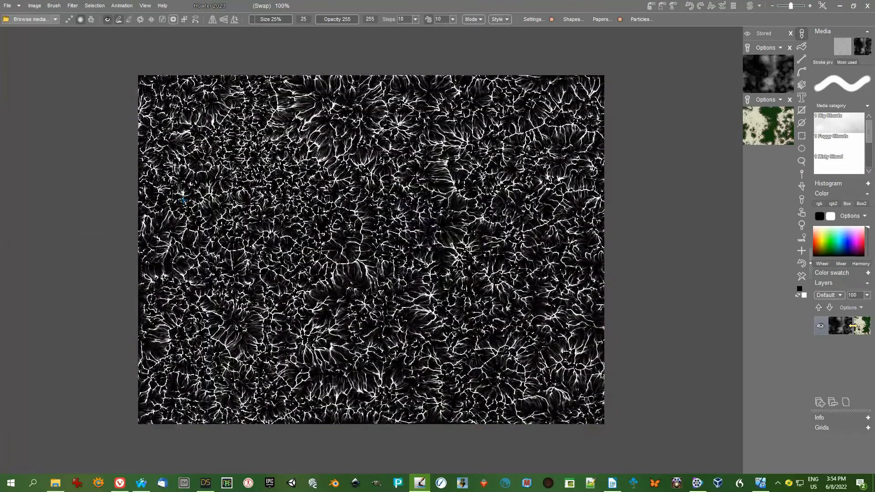
{"action": "left_click_drag", "start_coordinate": [415, 197], "coordinate": [646, 64]}
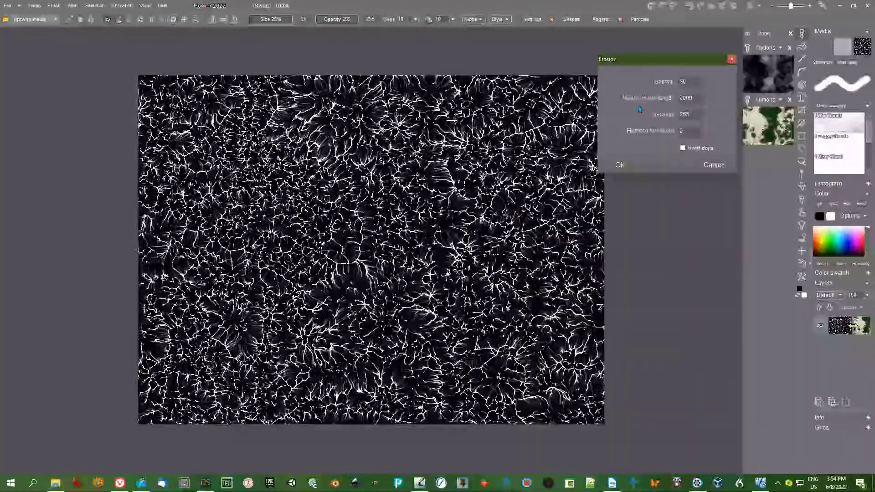
{"action": "type", "text": "0"}
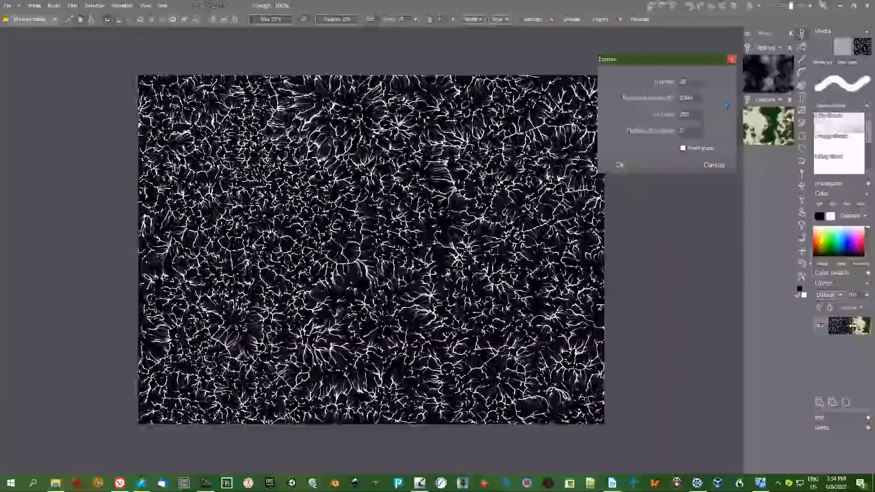
{"action": "left_click", "coordinate": [695, 132]}
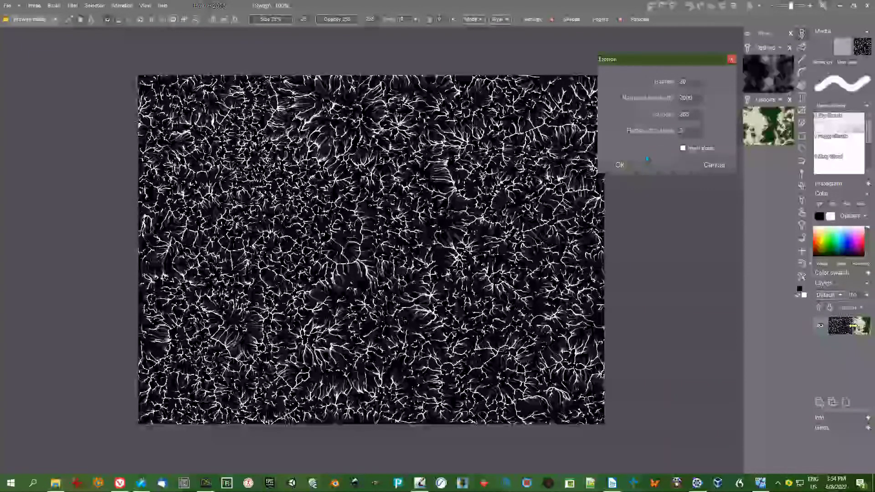
{"action": "left_click", "coordinate": [620, 165]}
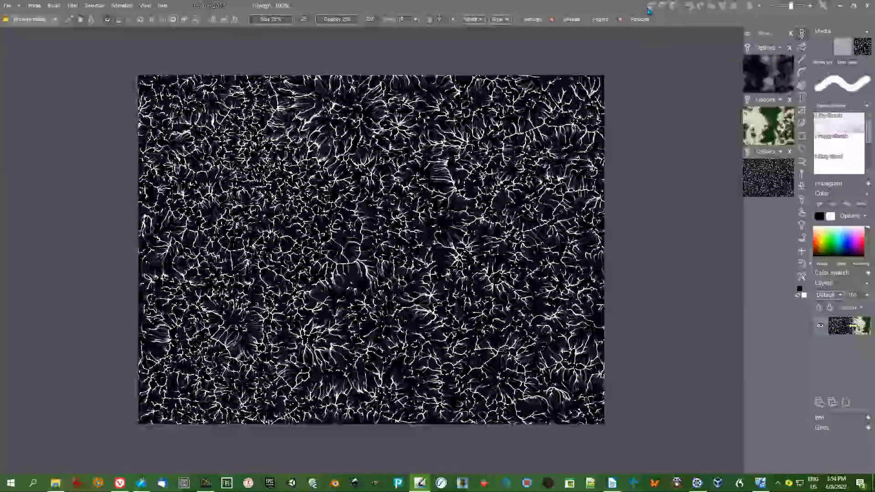
- Add a layer to separate the erosion image from the coloured terrain, and place the terrain layer beneath the erosion layer
{"action": "left_click", "coordinate": [819, 403]}
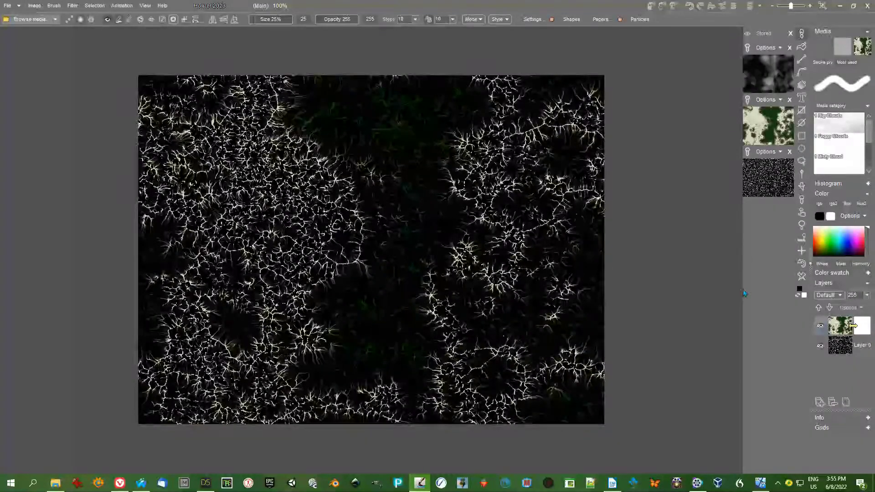
{"action": "left_click", "coordinate": [829, 308]}
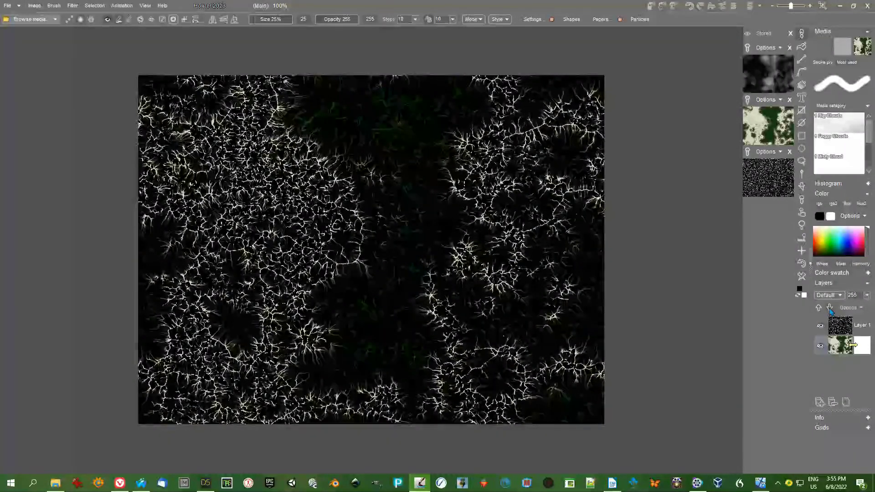
{"action": "left_click", "coordinate": [864, 329]}
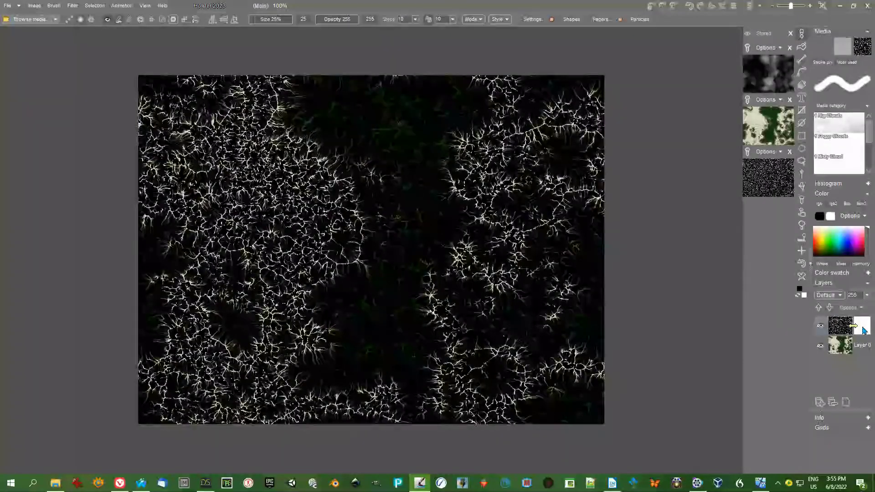
- Blend the erosion layer over the coloured terrain in Subtractive mode at an opacity of 67
{"action": "left_click", "coordinate": [819, 346]}
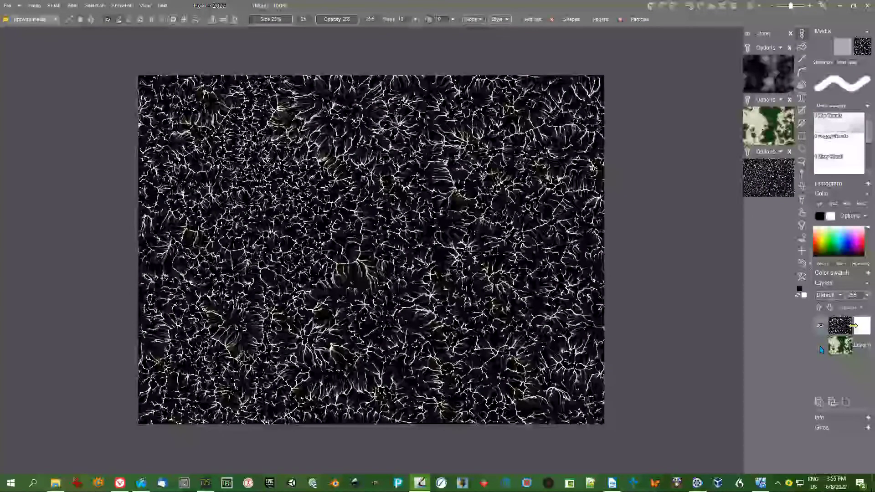
{"action": "left_click", "coordinate": [820, 347]}
{"action": "left_click", "coordinate": [820, 347]}
{"action": "left_click", "coordinate": [820, 347]}
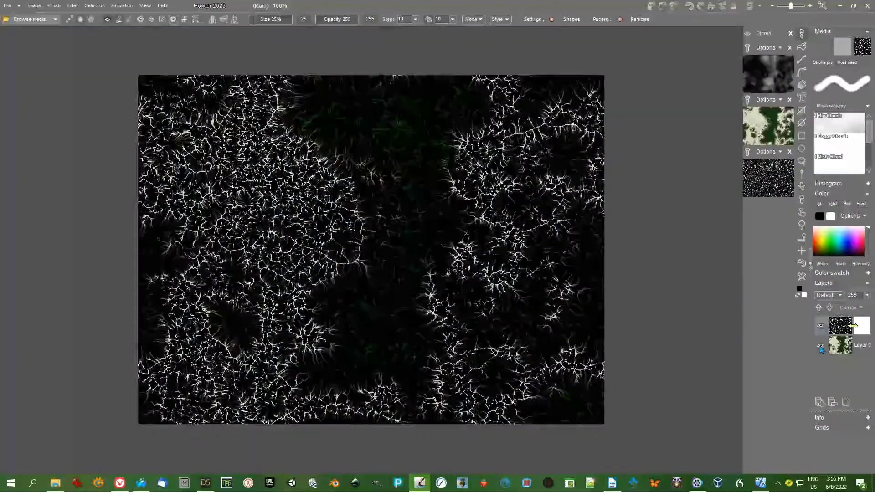
{"action": "left_click", "coordinate": [832, 296]}
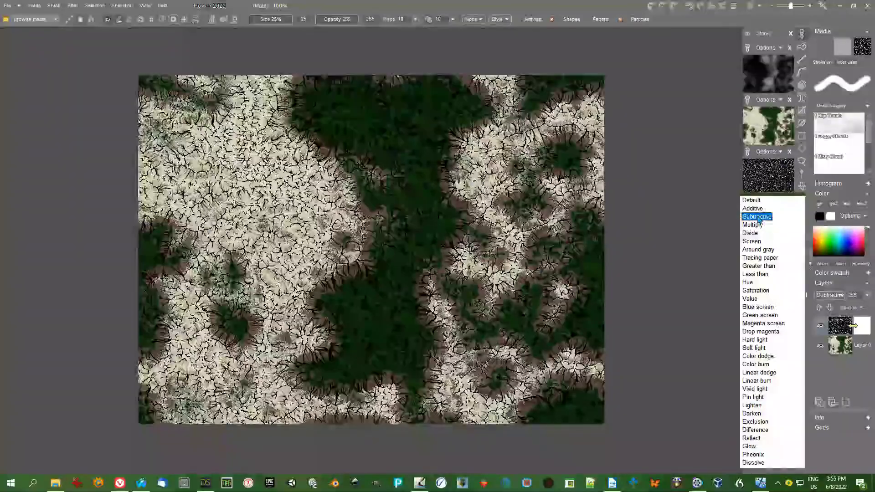
{"action": "left_click", "coordinate": [757, 217]}
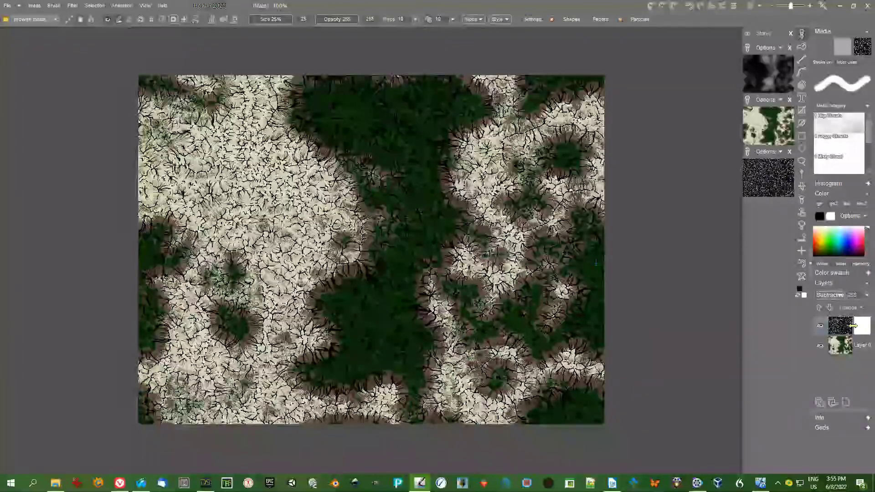
{"action": "left_click", "coordinate": [867, 296]}
{"action": "left_click_drag", "start_coordinate": [853, 310], "coordinate": [817, 312]}
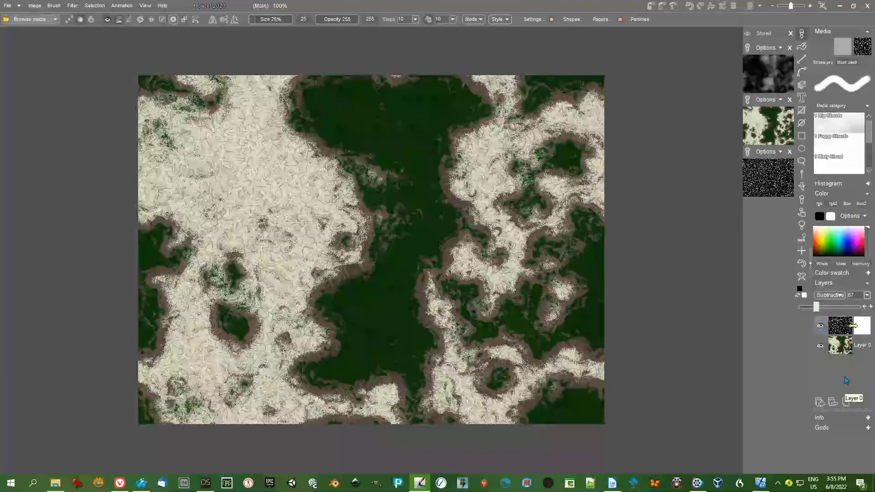
- Permanently merge the erosion layer and the coloured terrain layer into a single layer
{"action": "left_click", "coordinate": [843, 351]}
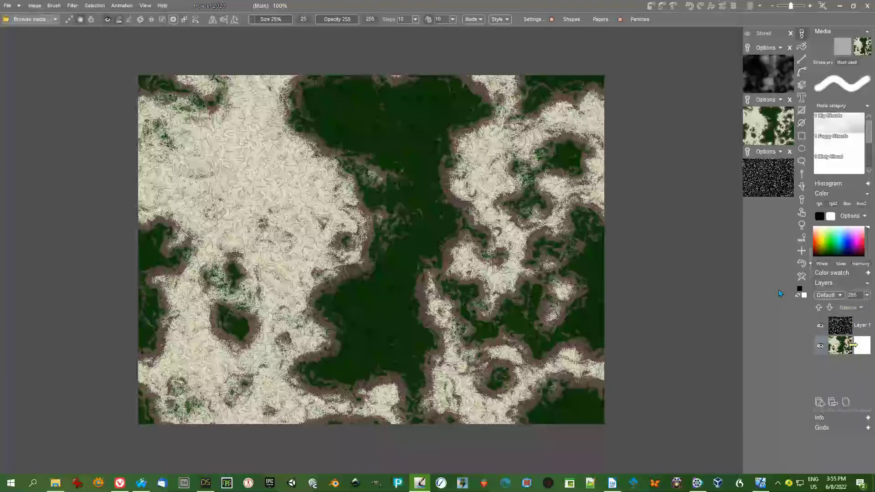
{"action": "left_click", "coordinate": [841, 326]}
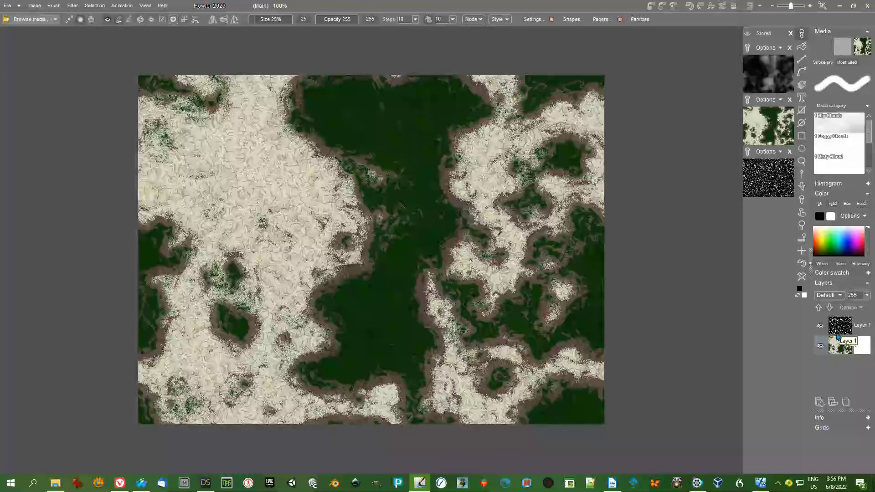
{"action": "left_click", "coordinate": [847, 403]}
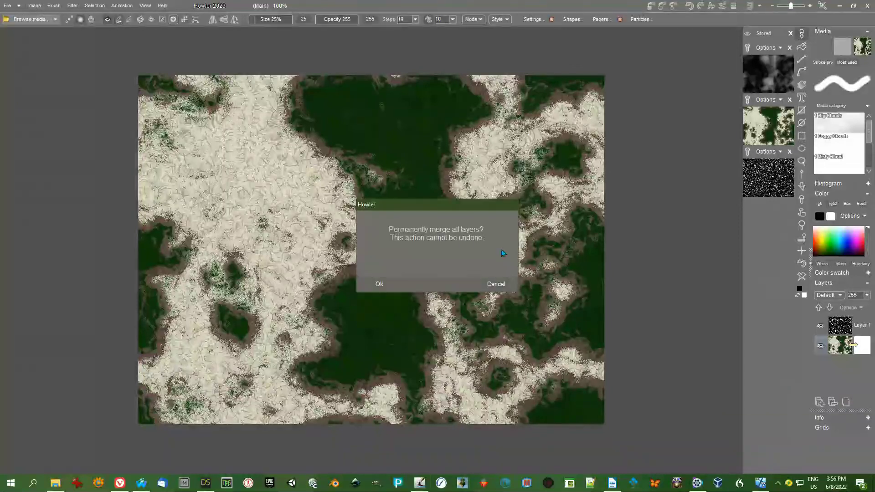
{"action": "left_click", "coordinate": [373, 287]}
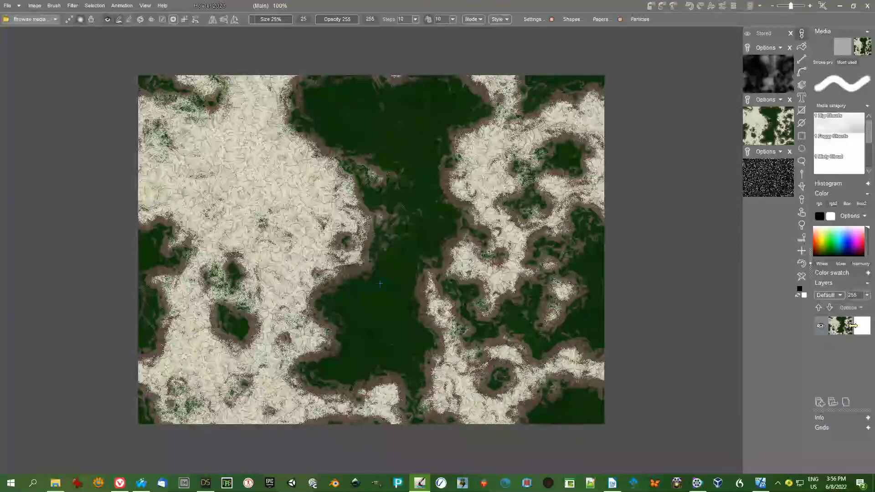
- Store a copy of the merged colour map and compare it with the stored colour map without erosion
{"action": "left_click", "coordinate": [647, 8]}
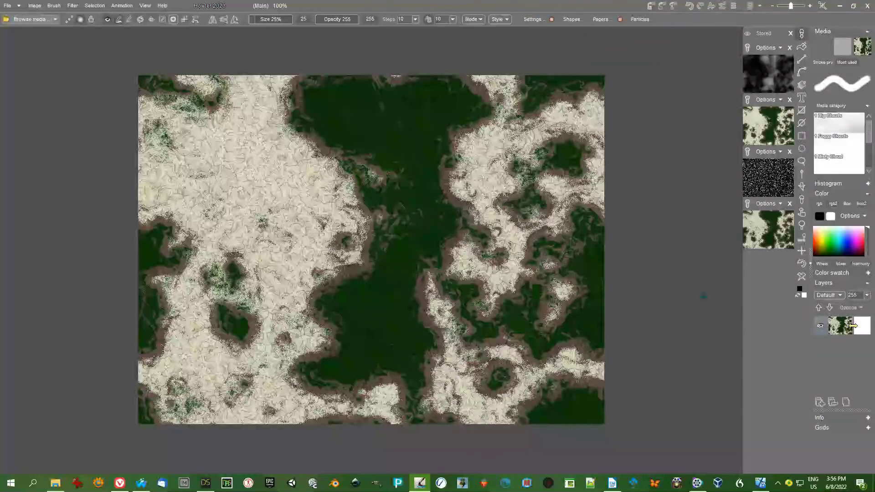
{"action": "left_click", "coordinate": [768, 129]}
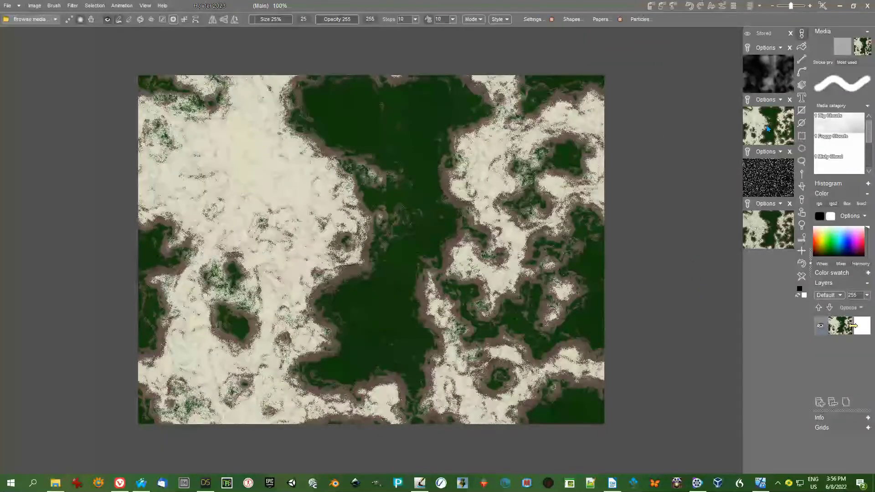
{"action": "left_click", "coordinate": [772, 231]}
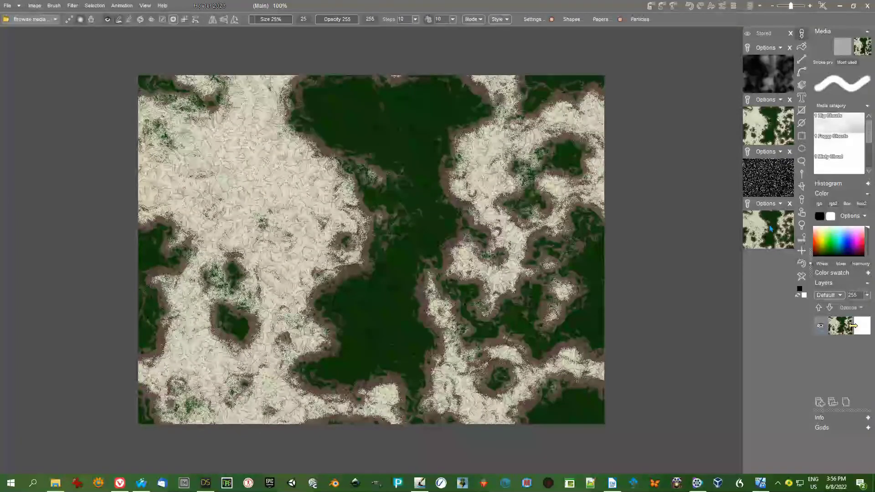
- Load the stored plasma noise image, expand its dynamic range and store a copy of the result
{"action": "left_click", "coordinate": [771, 78]}
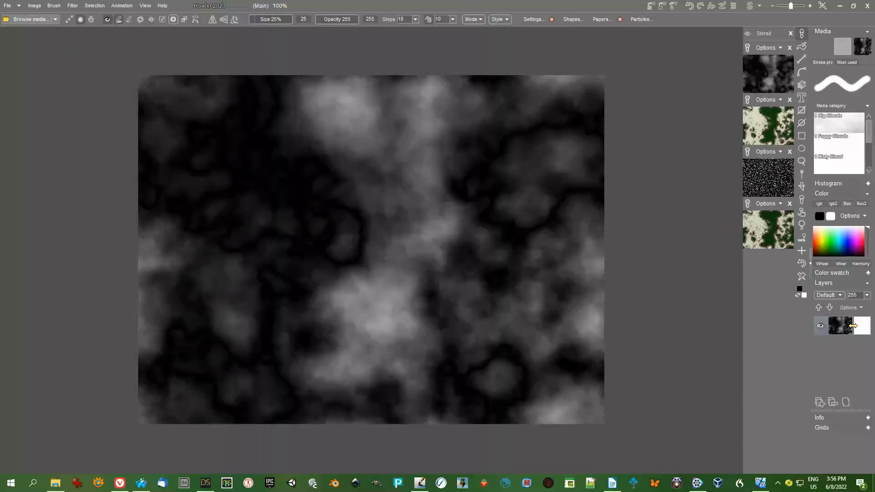
{"action": "left_click", "coordinate": [34, 5]}
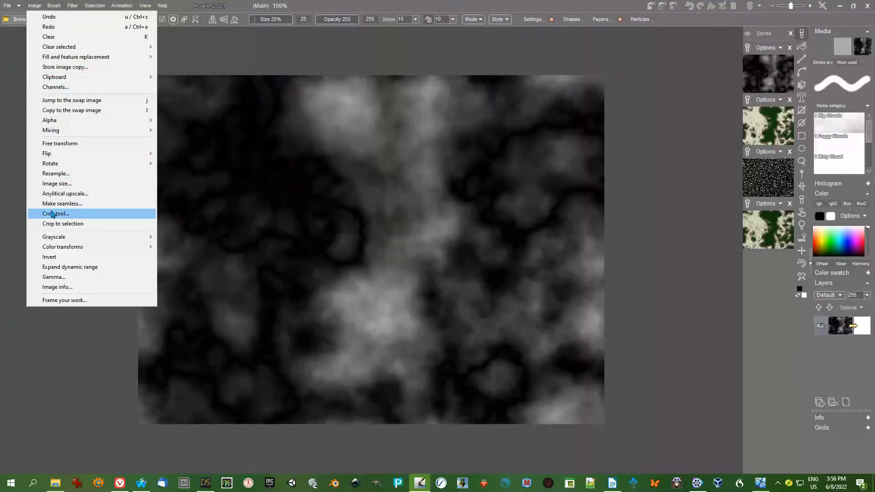
{"action": "left_click", "coordinate": [79, 267]}
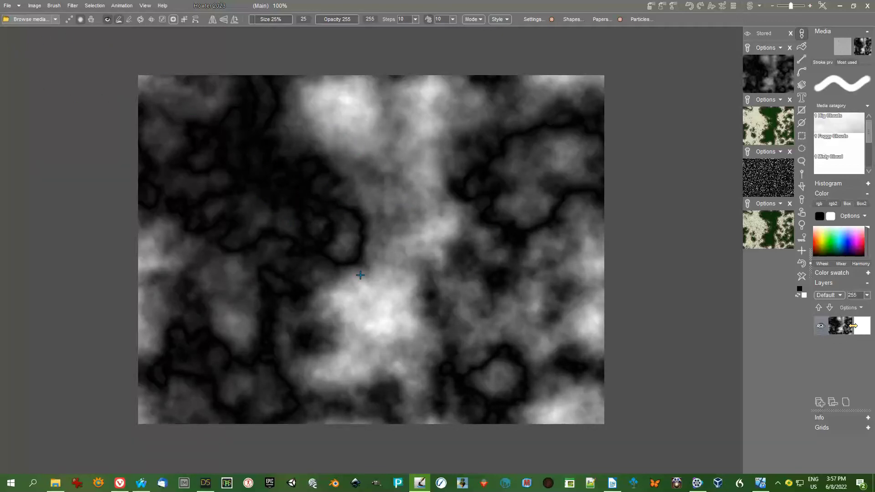
{"action": "left_click", "coordinate": [649, 7]}
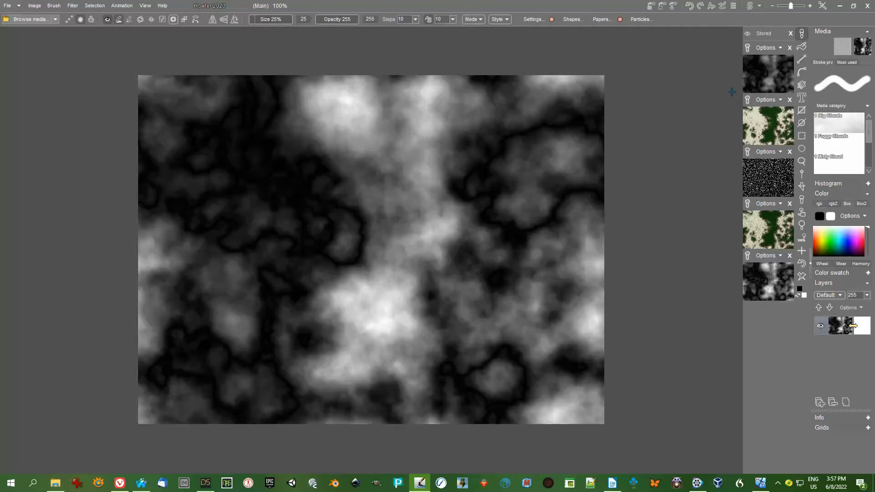
- Load the stored eroded colour map into the swap image and return to the height image in the main buffer
{"action": "left_click", "coordinate": [750, 6]}
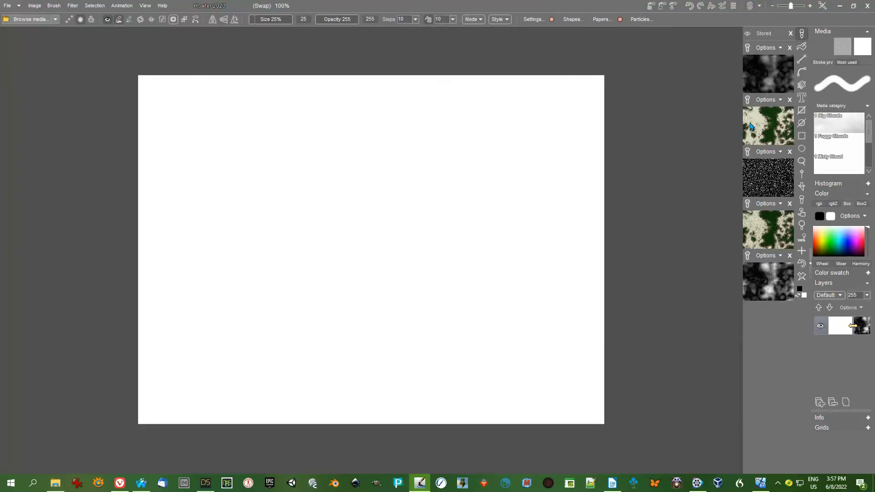
{"action": "left_click", "coordinate": [770, 231]}
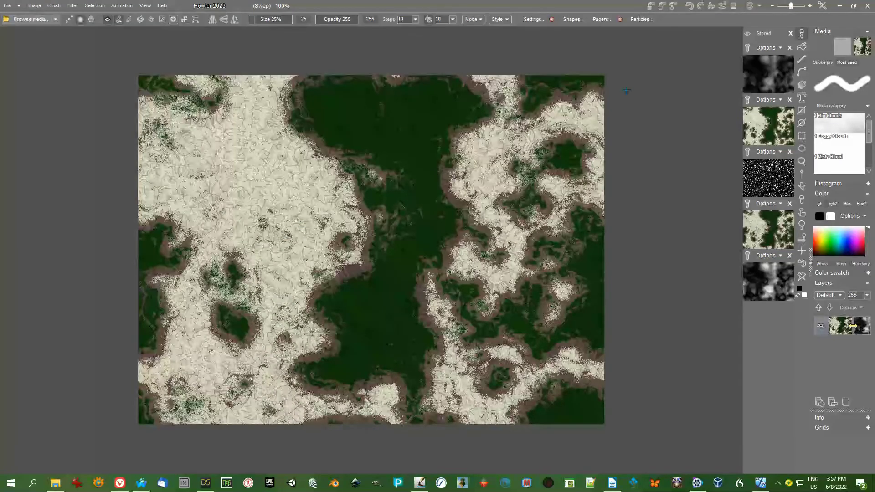
{"action": "left_click", "coordinate": [750, 5]}
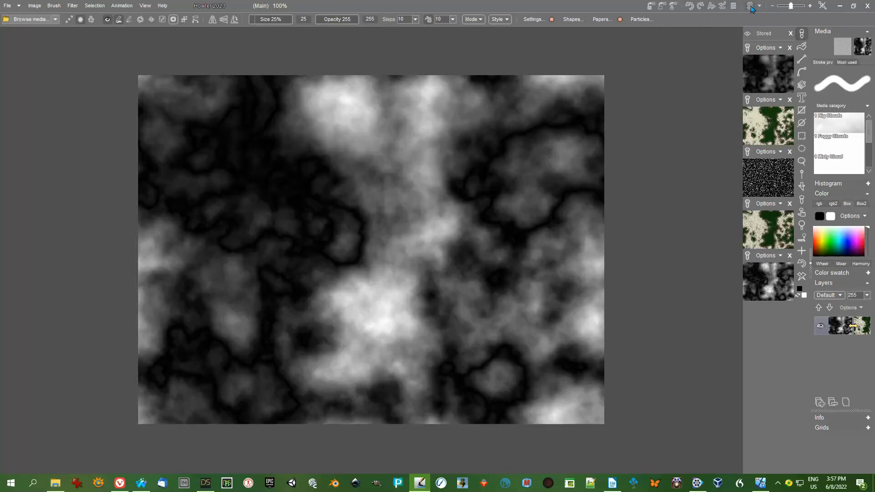
{"action": "left_click", "coordinate": [674, 6]}
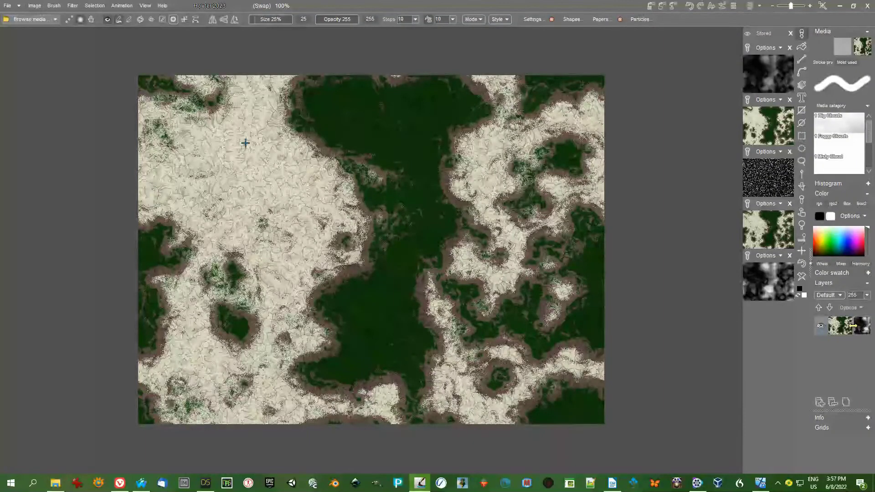
{"action": "left_click", "coordinate": [750, 6]}
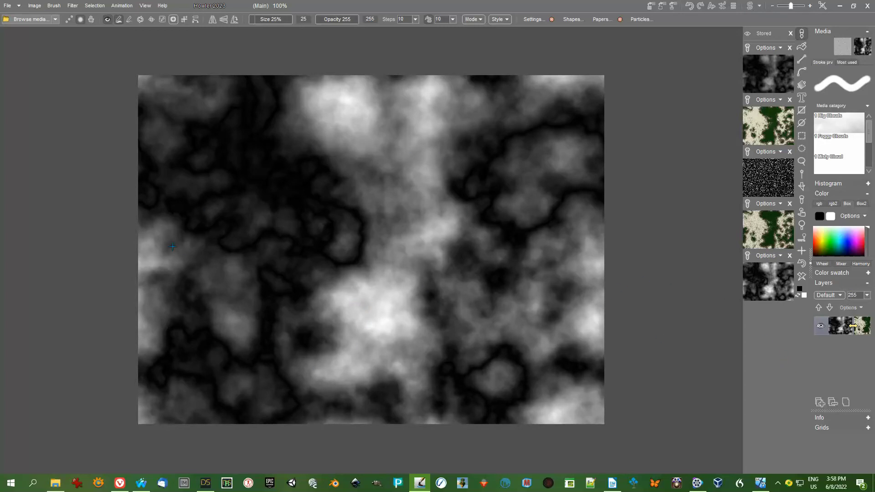
- Start the Puppy Ray GPU render of the height image at Medium quality and move its dialog clear of the picture
{"action": "left_click", "coordinate": [71, 7]}
{"action": "mouse_move", "coordinate": [98, 99]}
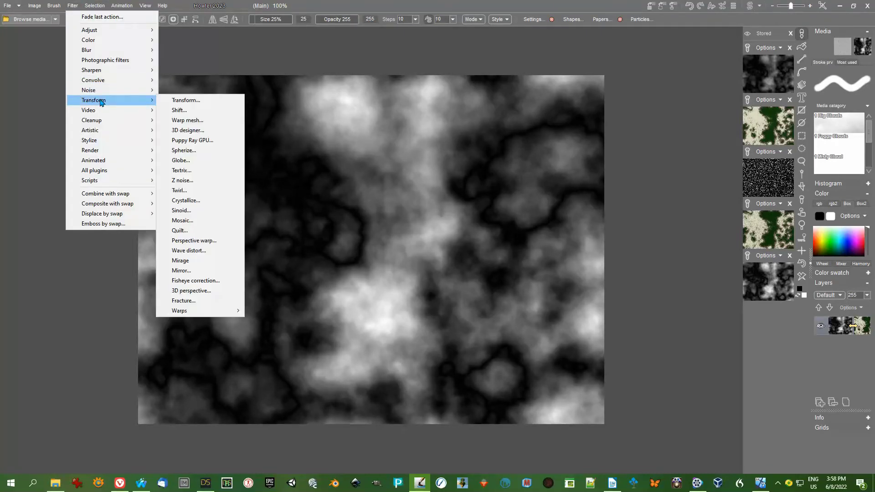
{"action": "left_click", "coordinate": [190, 141]}
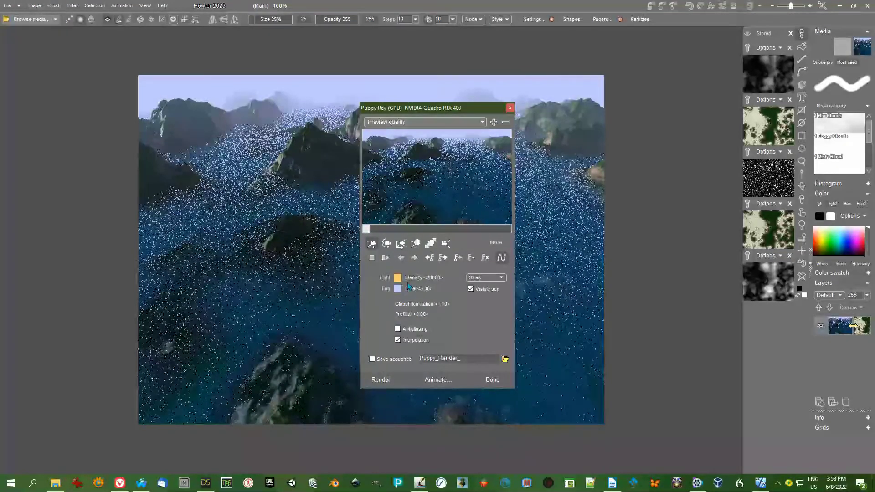
{"action": "left_click", "coordinate": [384, 125]}
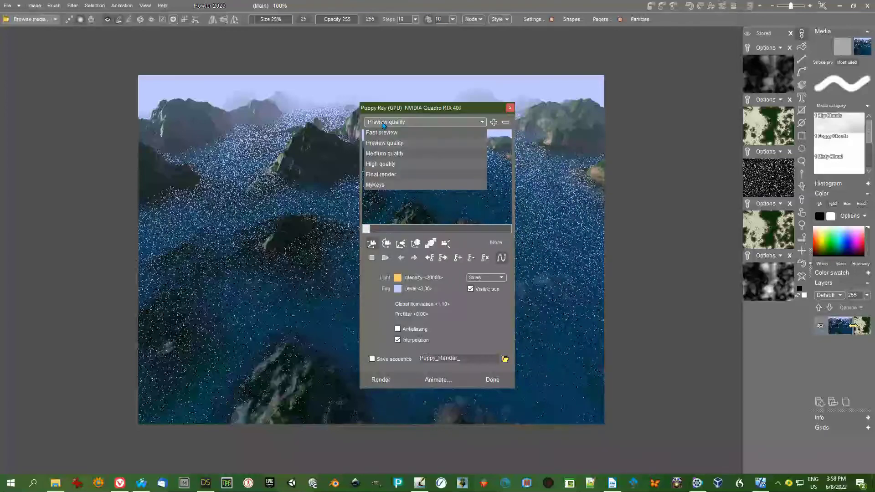
{"action": "left_click", "coordinate": [387, 154]}
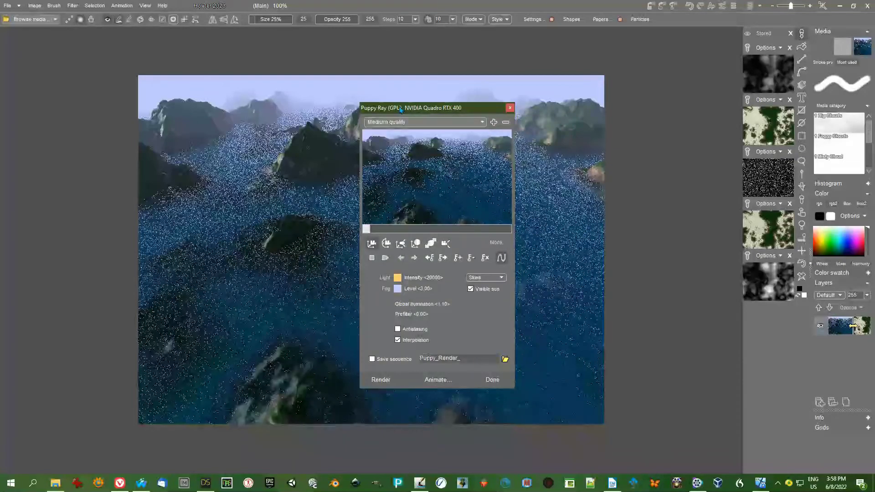
{"action": "left_click_drag", "start_coordinate": [399, 107], "coordinate": [657, 30]}
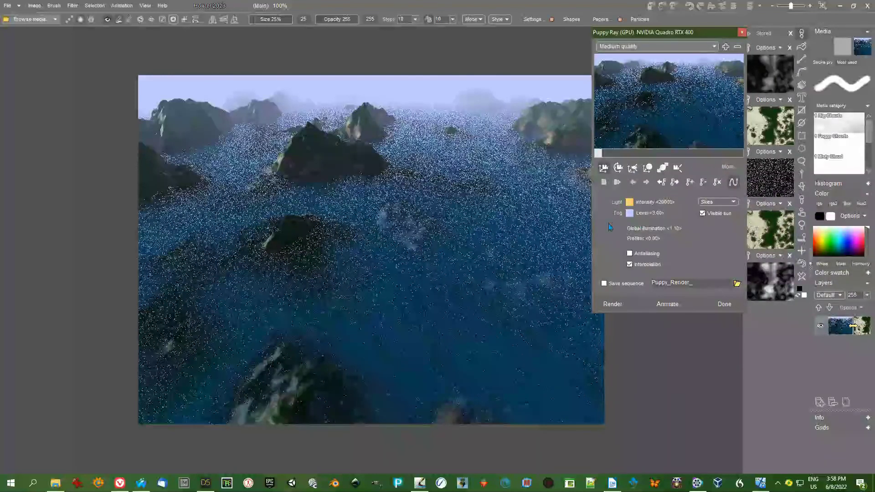
- Shift the camera position over the island terrain in the Puppy Ray preview to reframe the peaks
{"action": "left_click", "coordinate": [602, 169]}
{"action": "left_click_drag", "start_coordinate": [665, 85], "coordinate": [665, 92]}
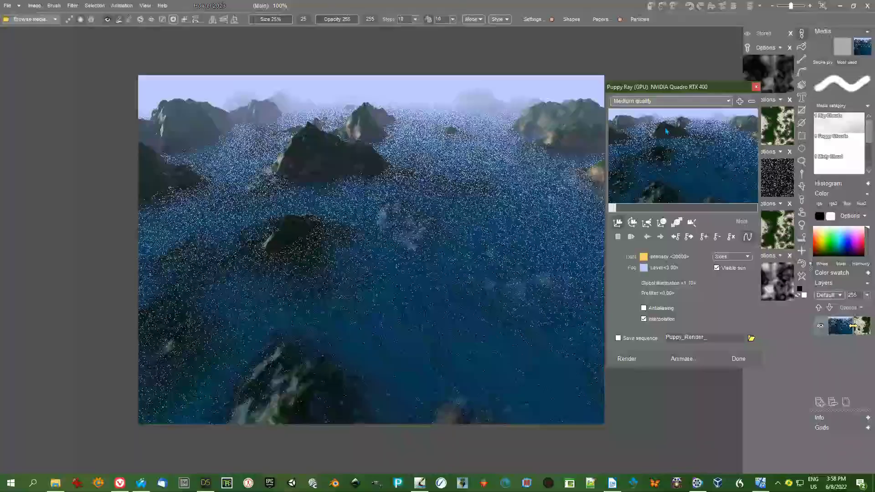
{"action": "mouse_move", "coordinate": [666, 131]}
{"action": "left_mouse_down"}
{"action": "mouse_move", "coordinate": [676, 197]}
{"action": "mouse_move", "coordinate": [668, 129]}
{"action": "left_mouse_up"}
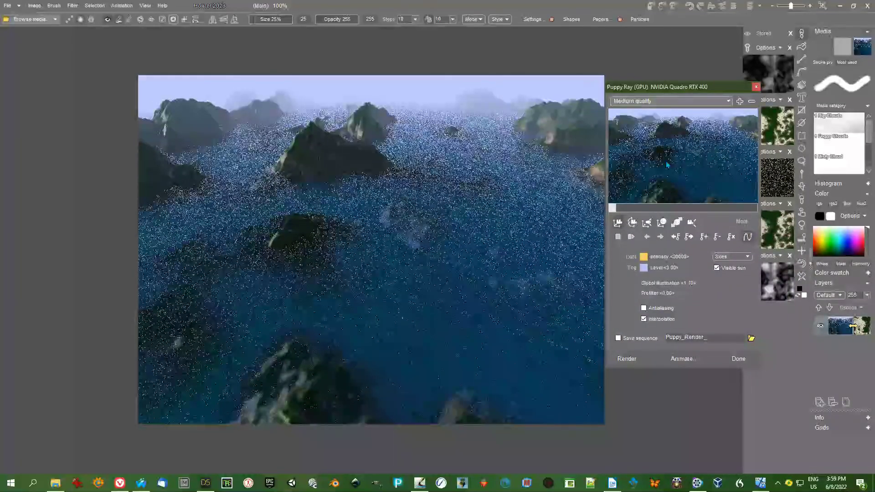
{"action": "left_click_drag", "start_coordinate": [667, 165], "coordinate": [632, 165]}
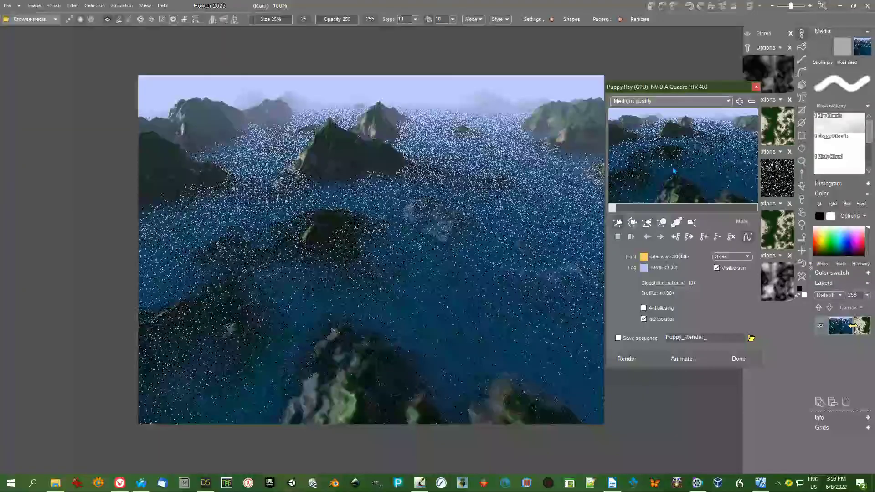
{"action": "left_click_drag", "start_coordinate": [675, 160], "coordinate": [684, 350]}
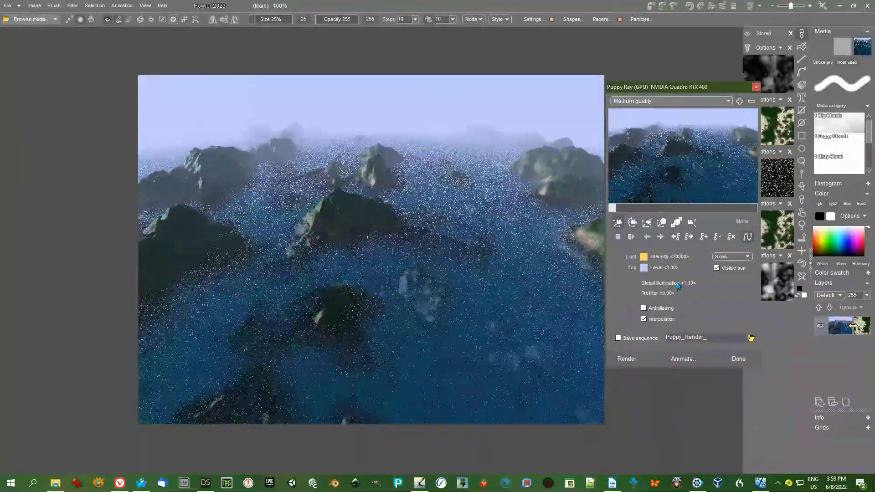
{"action": "left_click_drag", "start_coordinate": [678, 286], "coordinate": [539, 184]}
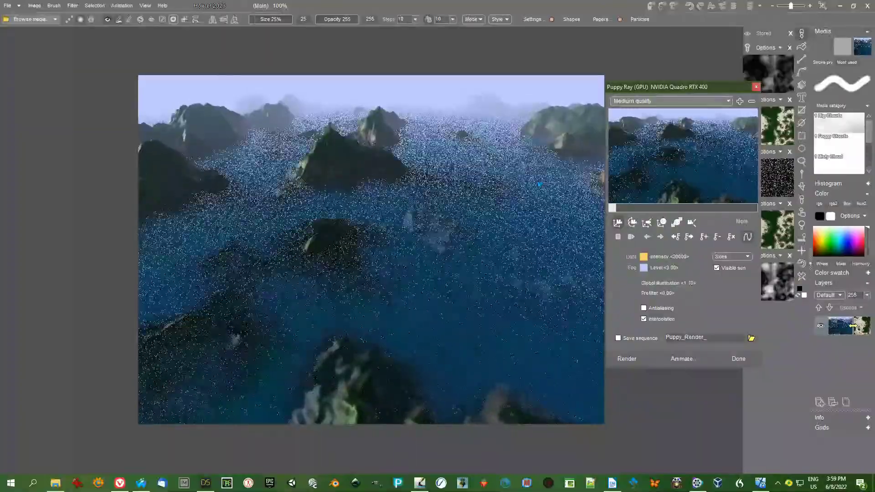
{"action": "left_click_drag", "start_coordinate": [717, 164], "coordinate": [648, 169]}
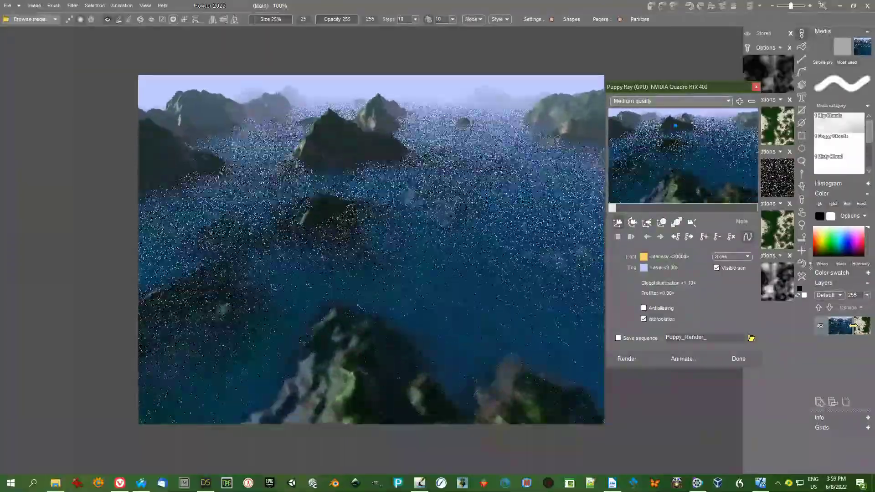
{"action": "left_click_drag", "start_coordinate": [675, 125], "coordinate": [688, 175]}
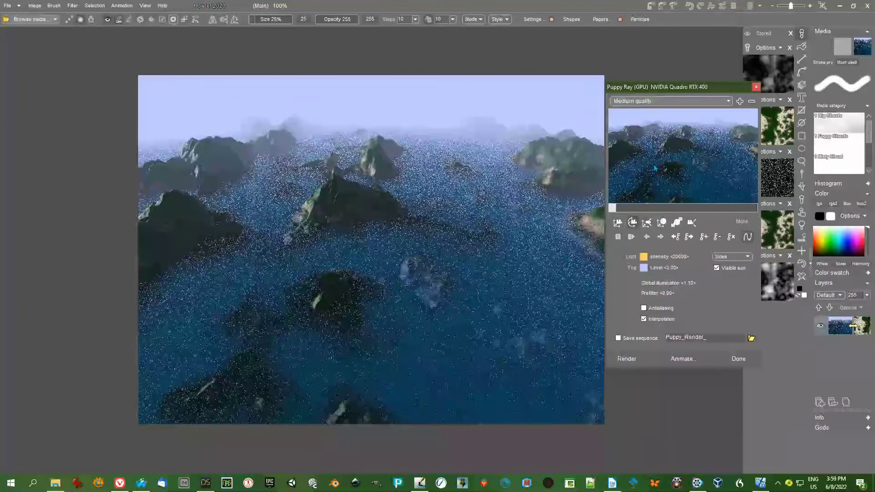
- Rotate the camera upward and sideways so the view takes in the sky and sun above the islands
{"action": "left_click", "coordinate": [631, 223]}
{"action": "left_click_drag", "start_coordinate": [668, 136], "coordinate": [638, 191]}
{"action": "left_click_drag", "start_coordinate": [777, 202], "coordinate": [651, 164]}
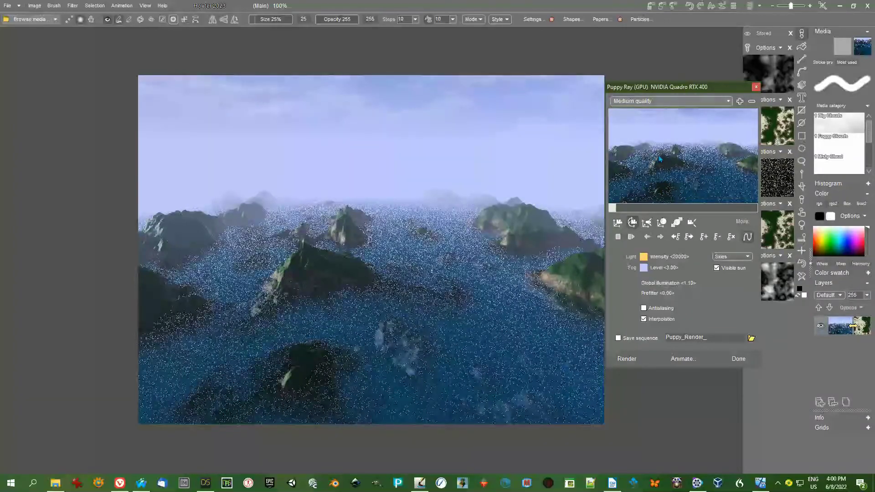
{"action": "left_click_drag", "start_coordinate": [671, 154], "coordinate": [660, 148]}
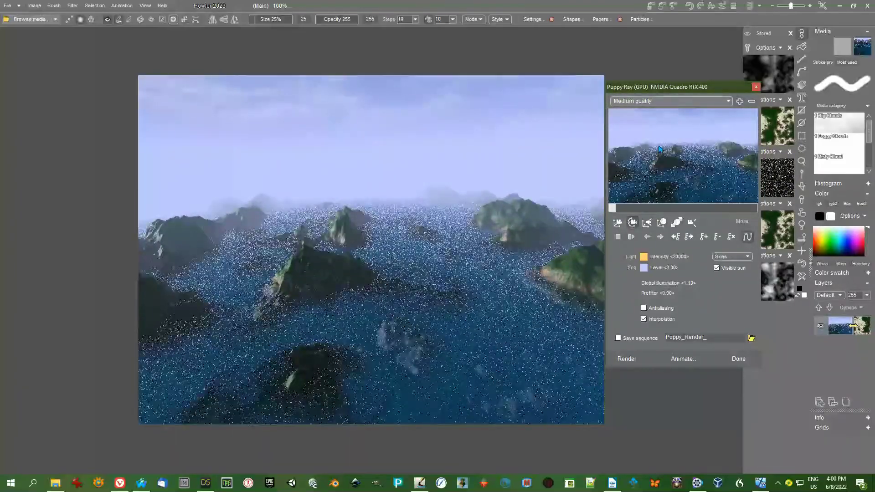
{"action": "left_click_drag", "start_coordinate": [659, 148], "coordinate": [775, 178]}
- Adjust the light direction so the sun sits slightly higher and further right in the sky
{"action": "left_click", "coordinate": [661, 236]}
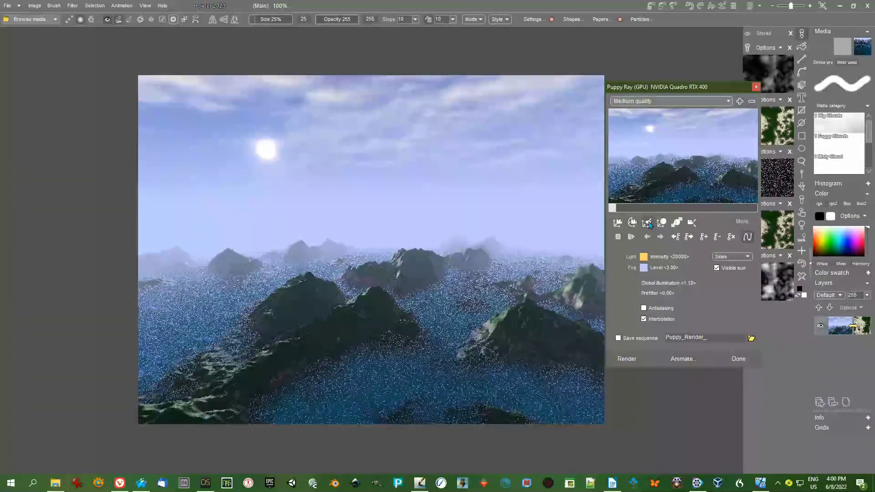
{"action": "left_click_drag", "start_coordinate": [640, 144], "coordinate": [681, 154]}
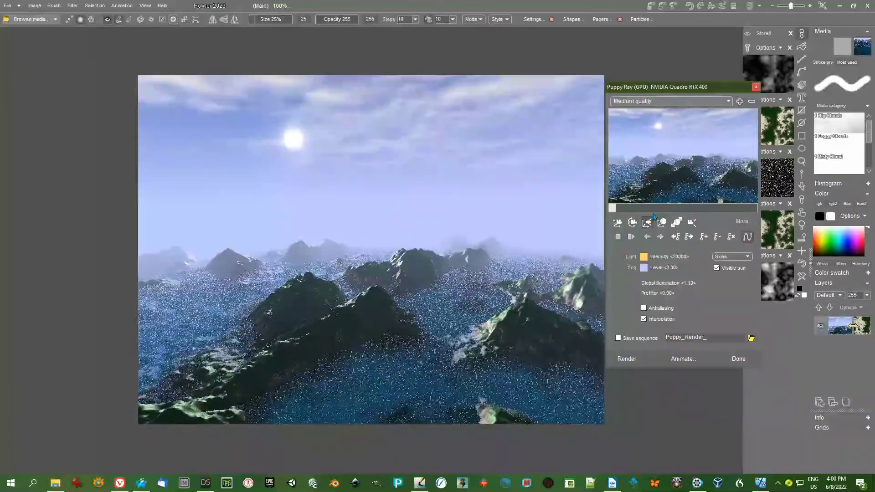
{"action": "left_click_drag", "start_coordinate": [668, 168], "coordinate": [671, 149]}
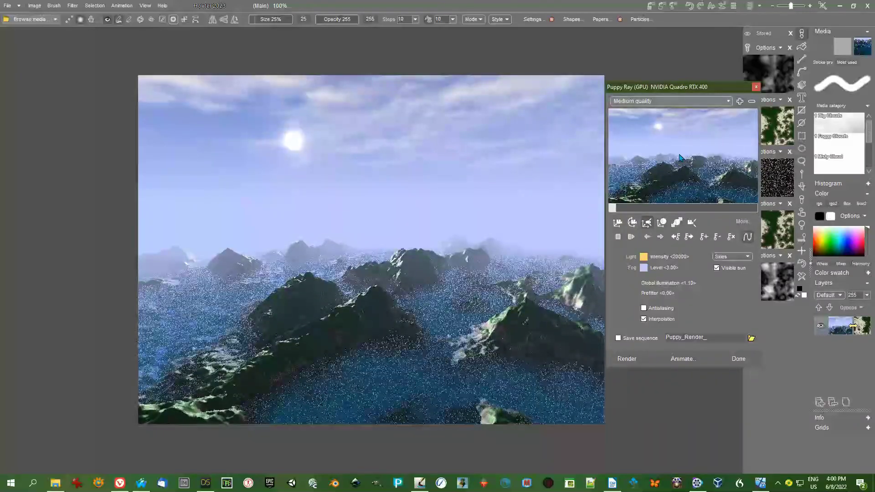
{"action": "left_click_drag", "start_coordinate": [658, 136], "coordinate": [716, 152]}
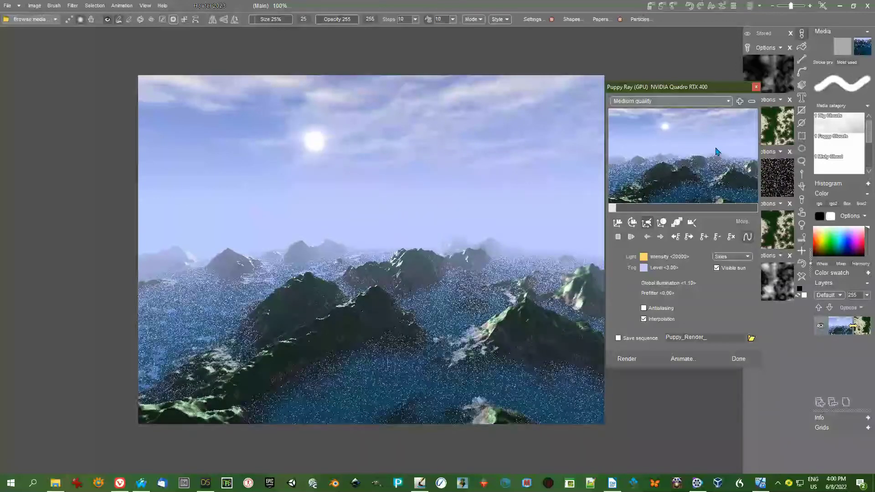
{"action": "left_click", "coordinate": [661, 223]}
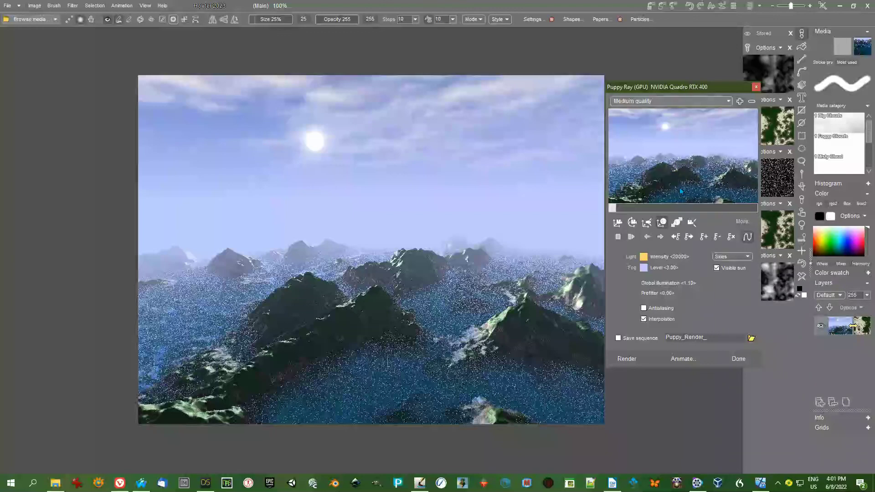
- Adjust the water level around the islands, exposing slightly more of their lower slopes
{"action": "left_click_drag", "start_coordinate": [683, 176], "coordinate": [682, 167]}
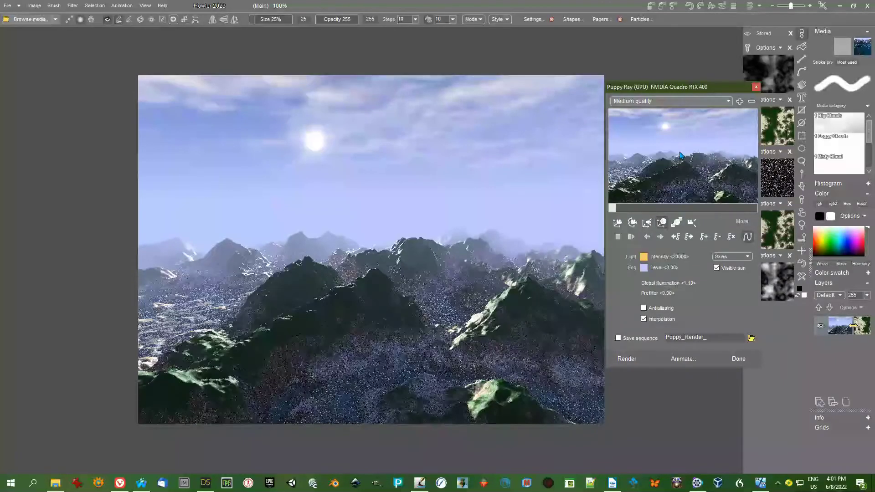
{"action": "mouse_move", "coordinate": [680, 149]}
{"action": "left_mouse_down"}
{"action": "mouse_move", "coordinate": [682, 192]}
{"action": "mouse_move", "coordinate": [675, 155]}
{"action": "mouse_move", "coordinate": [675, 163]}
{"action": "left_mouse_up"}
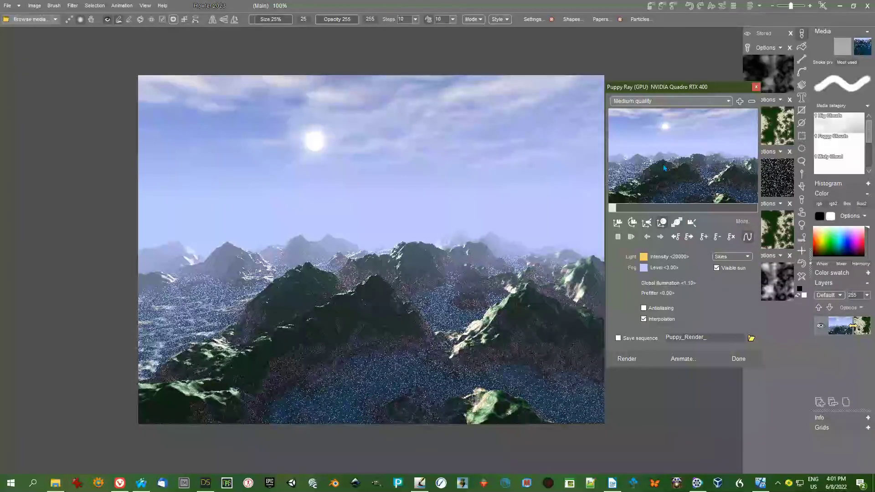
{"action": "left_click_drag", "start_coordinate": [678, 171], "coordinate": [663, 160]}
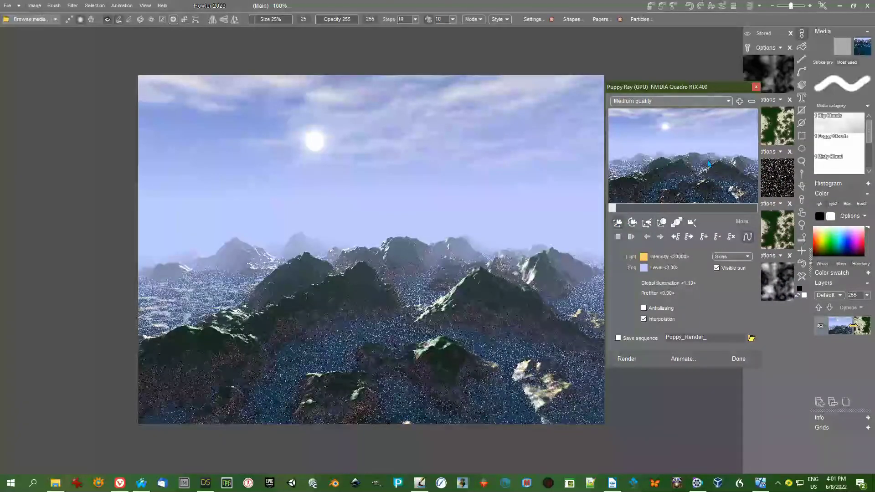
- Move the camera position across the terrain to frame a large dark peak in the foreground with open water beside it
{"action": "left_click_drag", "start_coordinate": [708, 163], "coordinate": [802, 156]}
{"action": "left_click_drag", "start_coordinate": [702, 148], "coordinate": [679, 317]}
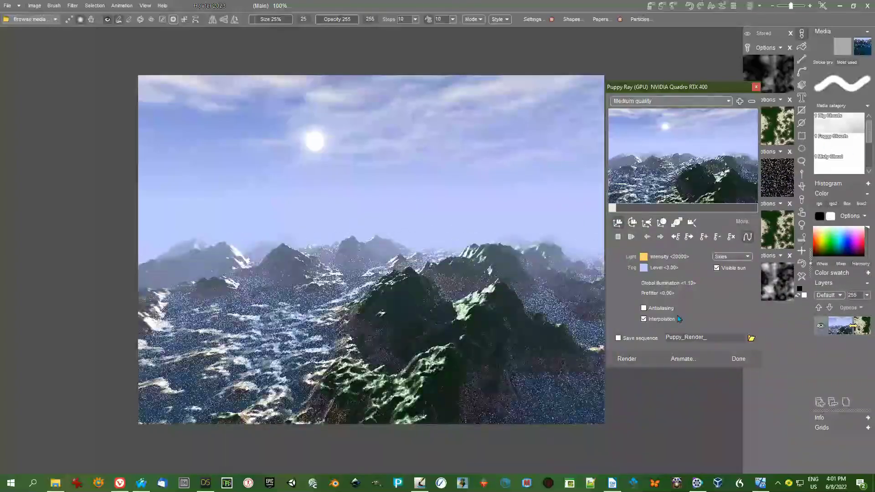
{"action": "left_click_drag", "start_coordinate": [679, 143], "coordinate": [674, 359]}
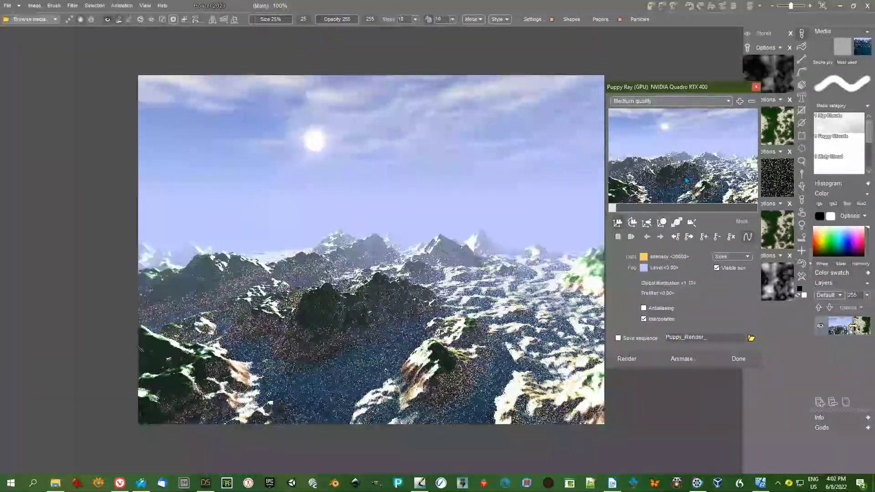
{"action": "left_click_drag", "start_coordinate": [686, 181], "coordinate": [697, 201]}
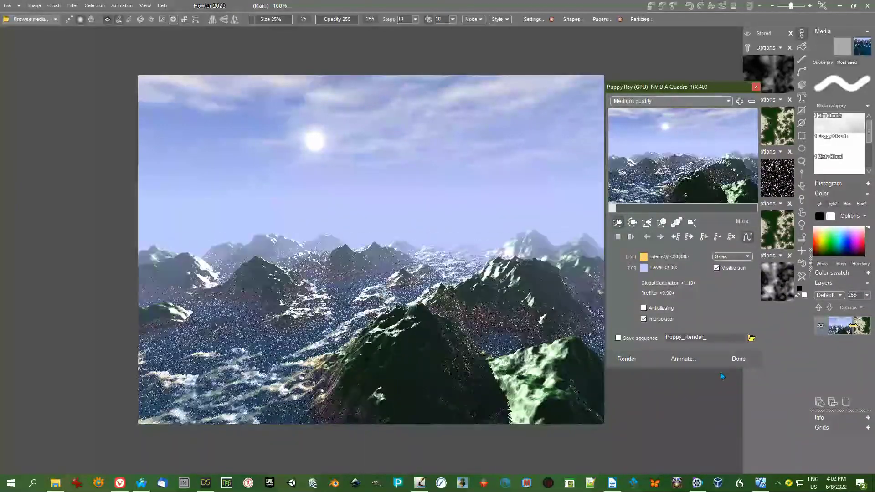
- Raise the water level slightly and shift the camera position to bring open water between the islands into view
{"action": "left_click", "coordinate": [661, 223]}
{"action": "left_click_drag", "start_coordinate": [678, 157], "coordinate": [681, 166]}
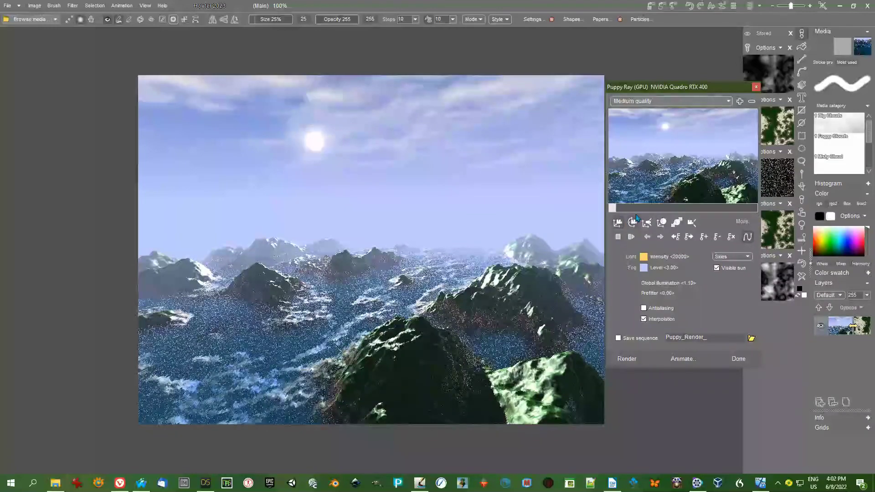
{"action": "left_click_drag", "start_coordinate": [683, 200], "coordinate": [724, 200]}
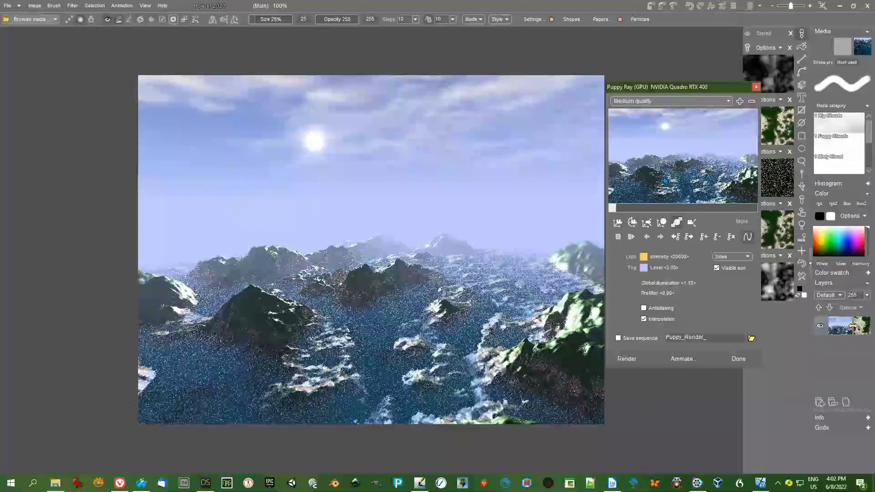
- Try a steeper and a nearly flat terrain height, and settle on moderately tall island peaks
{"action": "left_click_drag", "start_coordinate": [665, 181], "coordinate": [662, 116]}
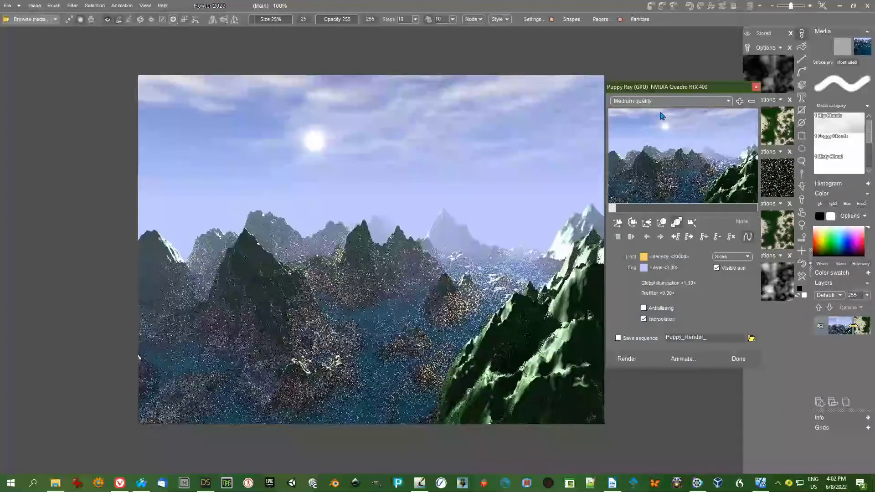
{"action": "left_click", "coordinate": [683, 237]}
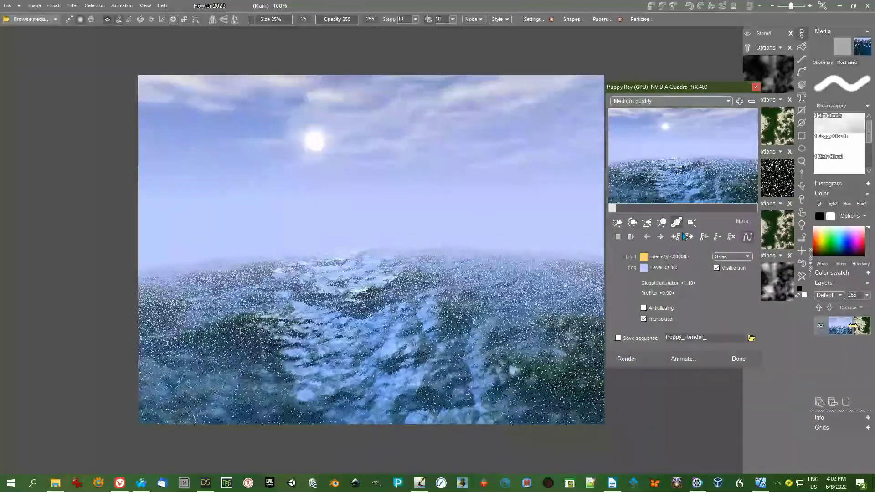
{"action": "left_click", "coordinate": [683, 225]}
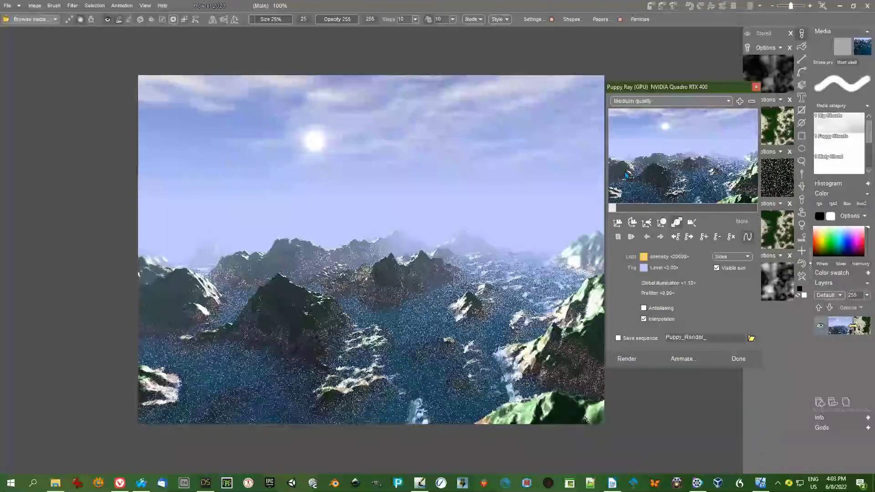
- Widen the camera's field of view slightly to take in more of the sky and the islands
{"action": "left_click_drag", "start_coordinate": [626, 174], "coordinate": [639, 169]}
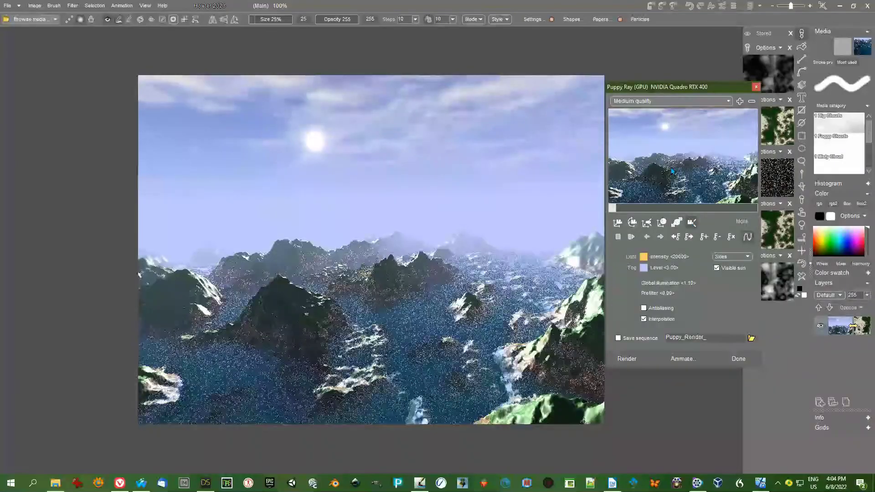
{"action": "left_click_drag", "start_coordinate": [667, 139], "coordinate": [658, 175]}
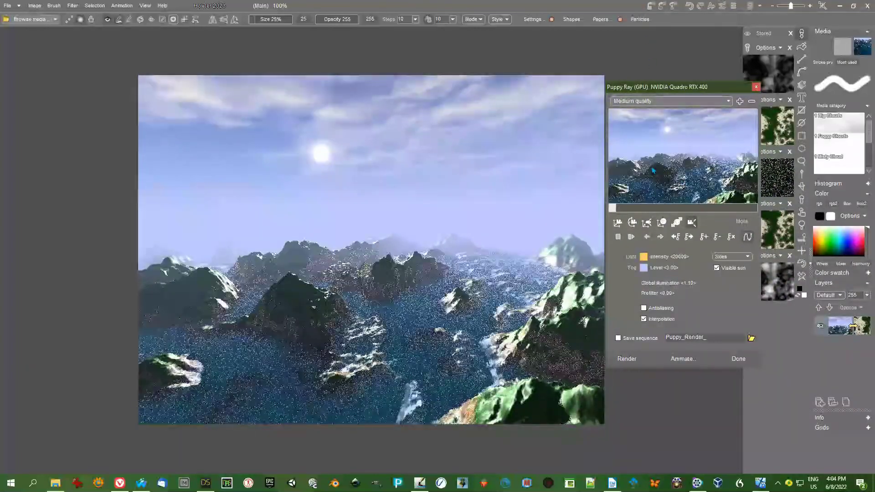
{"action": "left_click_drag", "start_coordinate": [678, 141], "coordinate": [644, 172]}
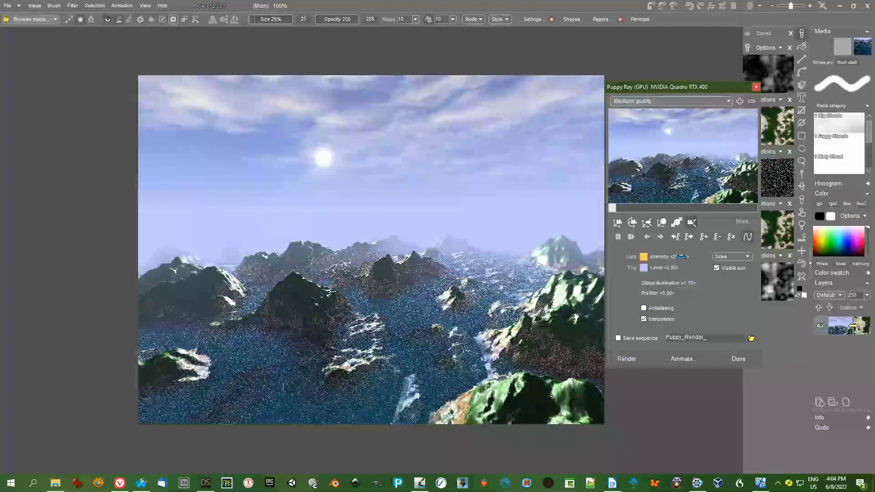
- Set the light intensity to 21050 and the fog level to 2.55 after trying denser and thinner fog
{"action": "mouse_move", "coordinate": [678, 256]}
{"action": "left_mouse_down"}
{"action": "mouse_move", "coordinate": [589, 257]}
{"action": "mouse_move", "coordinate": [706, 256]}
{"action": "mouse_move", "coordinate": [681, 257]}
{"action": "left_mouse_up"}
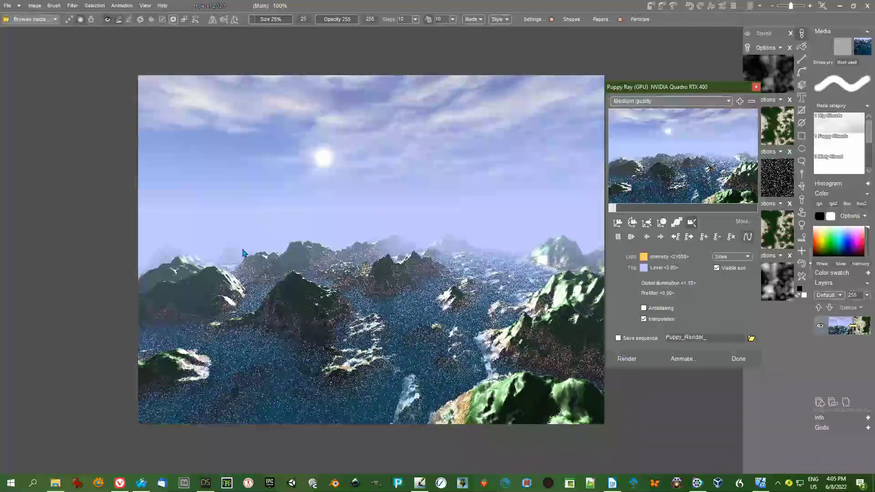
{"action": "left_click_drag", "start_coordinate": [664, 268], "coordinate": [661, 268]}
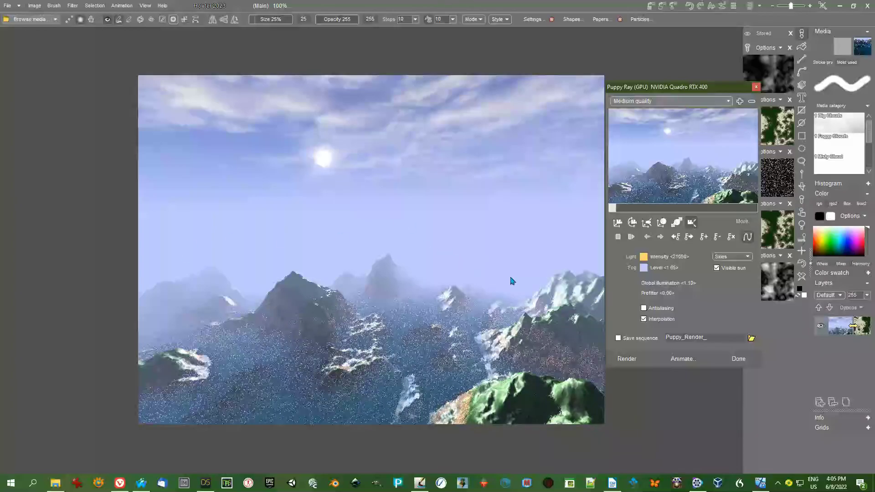
{"action": "left_click_drag", "start_coordinate": [685, 269], "coordinate": [698, 268]}
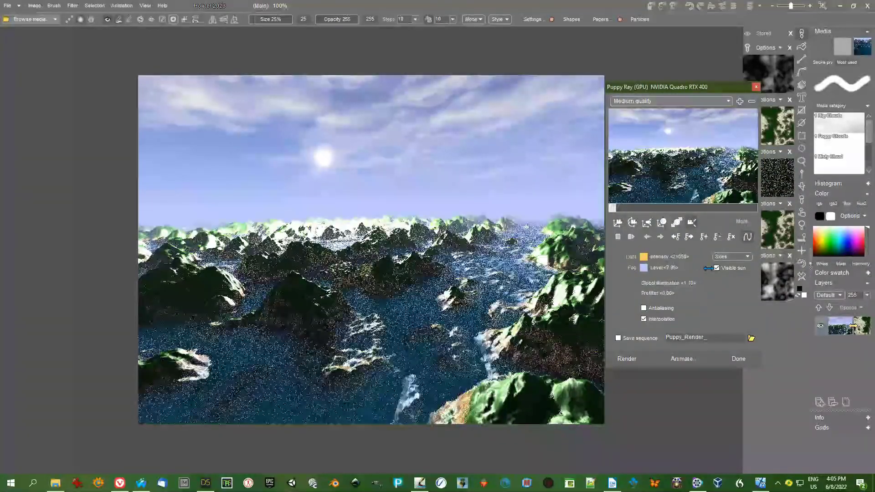
{"action": "left_click_drag", "start_coordinate": [698, 268], "coordinate": [676, 272]}
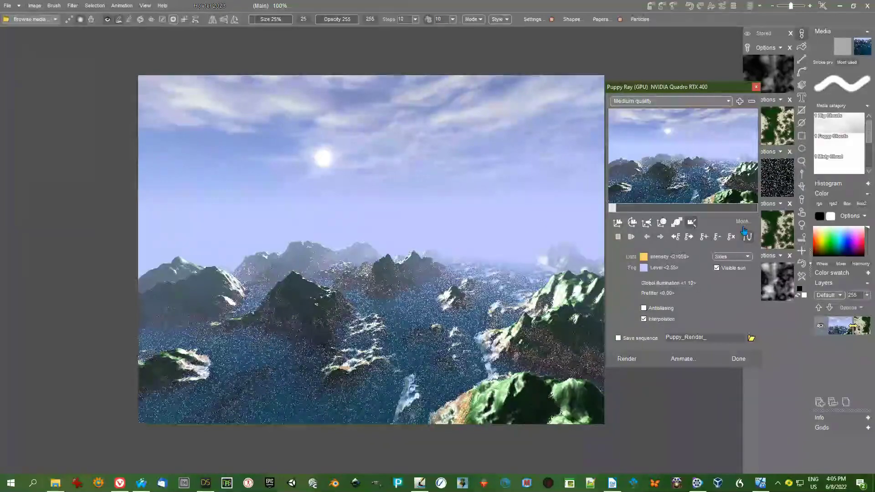
- Switch the Puppy Ray render preset to High quality
{"action": "left_click", "coordinate": [633, 101]}
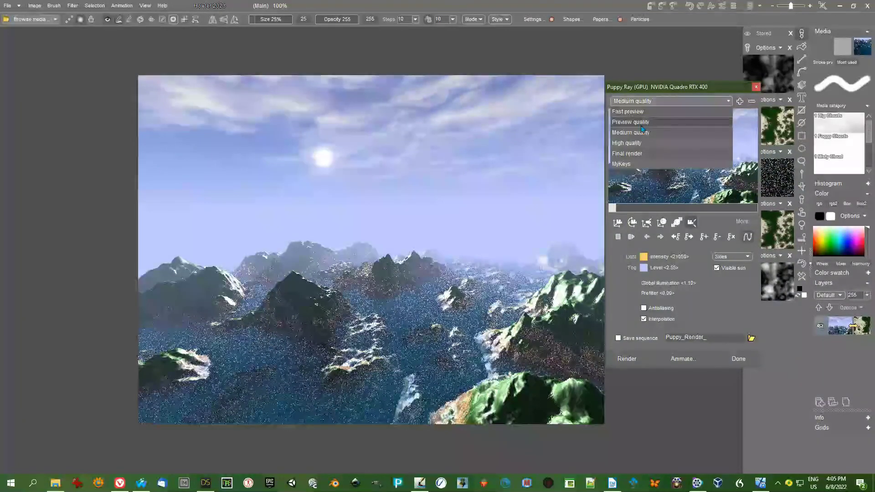
{"action": "left_click", "coordinate": [642, 146]}
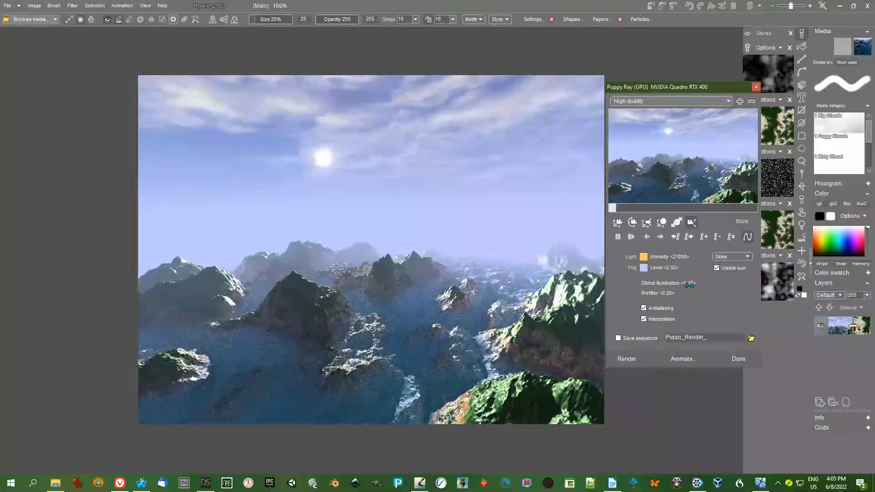
- Try global illumination at 0.00 and 2.50, then set it to 1.08 and the prefilter to 0.13
{"action": "left_click_drag", "start_coordinate": [690, 284], "coordinate": [605, 288]}
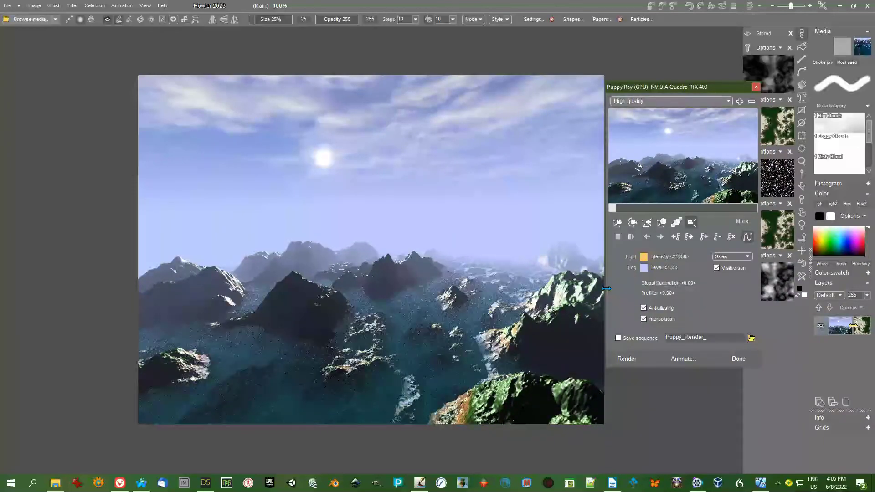
{"action": "left_click_drag", "start_coordinate": [605, 288], "coordinate": [828, 267]}
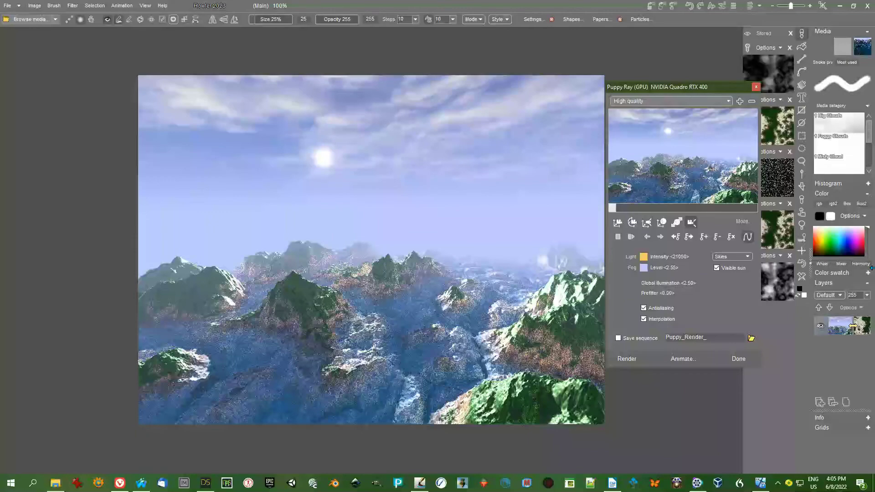
{"action": "left_click_drag", "start_coordinate": [871, 268], "coordinate": [688, 289]}
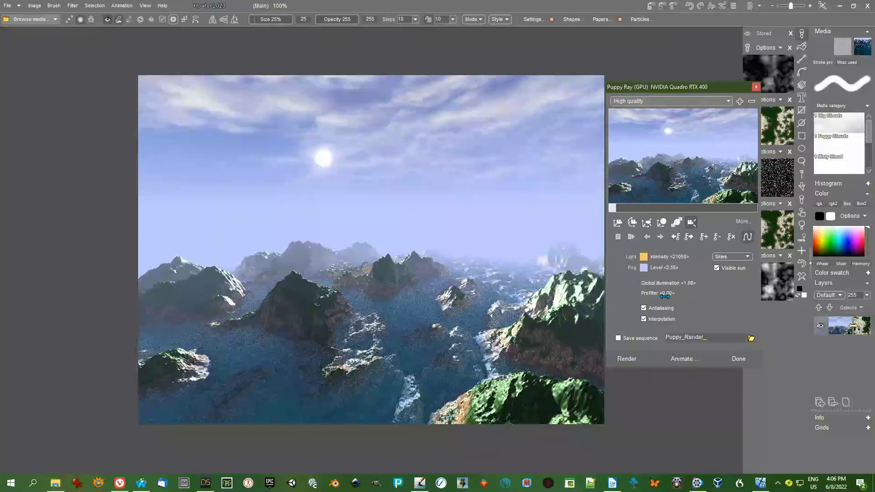
{"action": "left_click_drag", "start_coordinate": [664, 294], "coordinate": [701, 287]}
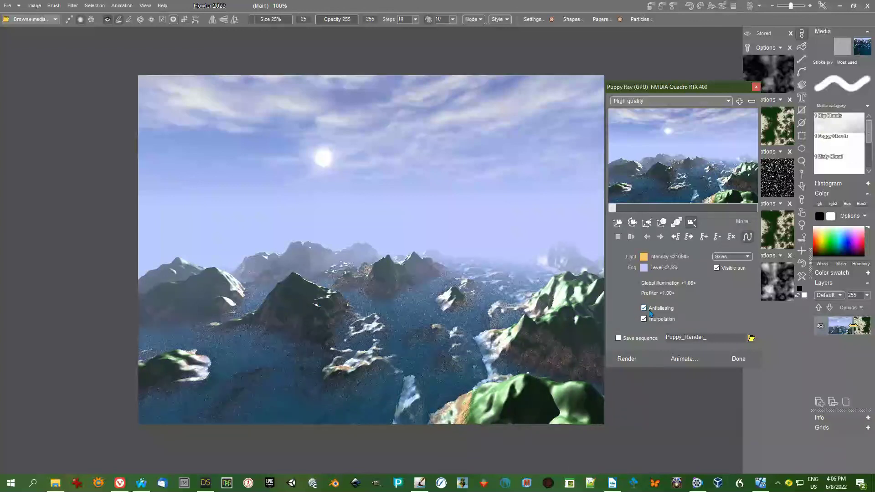
{"action": "mouse_move", "coordinate": [655, 295]}
{"action": "left_mouse_down"}
{"action": "mouse_move", "coordinate": [634, 299]}
{"action": "mouse_move", "coordinate": [657, 294]}
{"action": "left_mouse_up"}
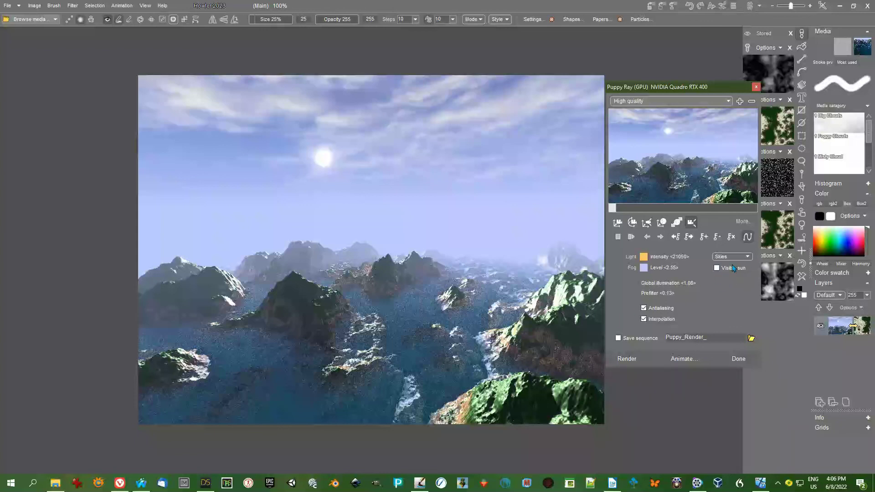
- Render the scene with the visible sun turned off and on to compare both versions, leaving the sun on
{"action": "left_click", "coordinate": [627, 360]}
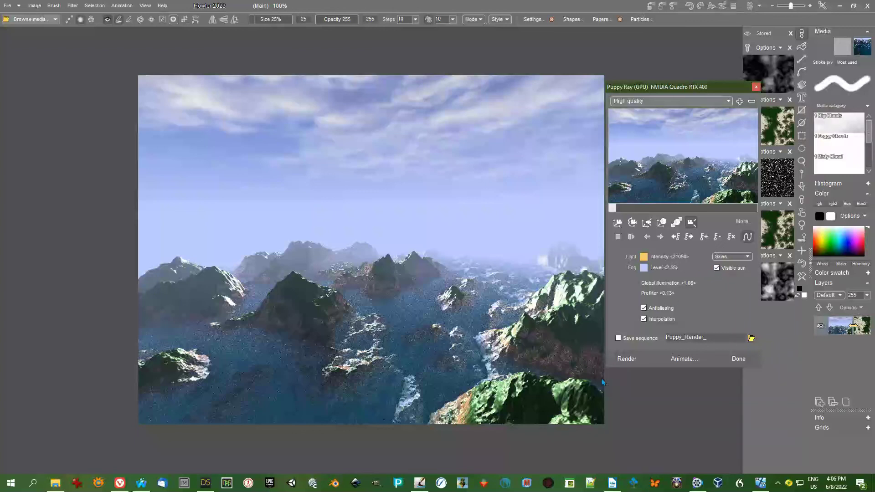
{"action": "left_click", "coordinate": [627, 360]}
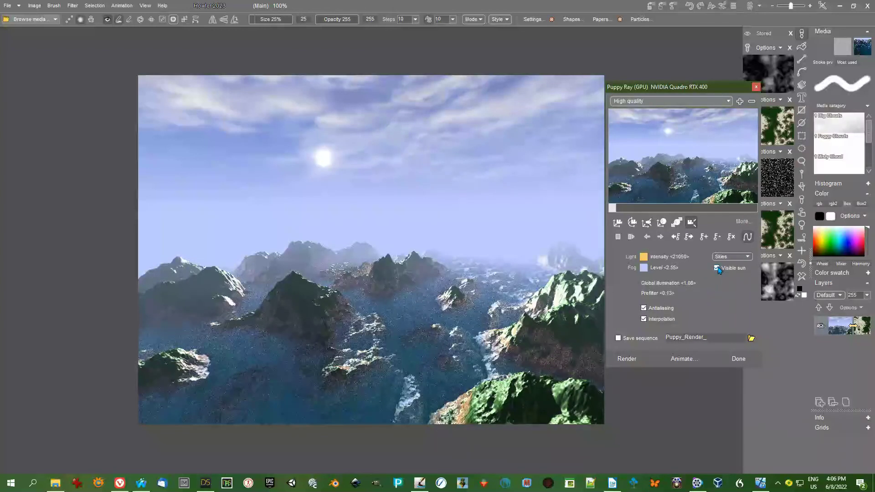
{"action": "left_click", "coordinate": [626, 359]}
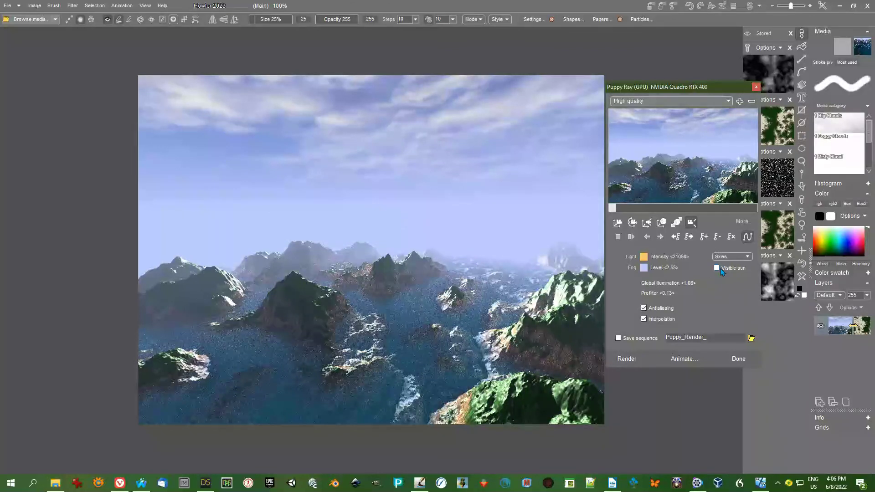
{"action": "left_click", "coordinate": [625, 359]}
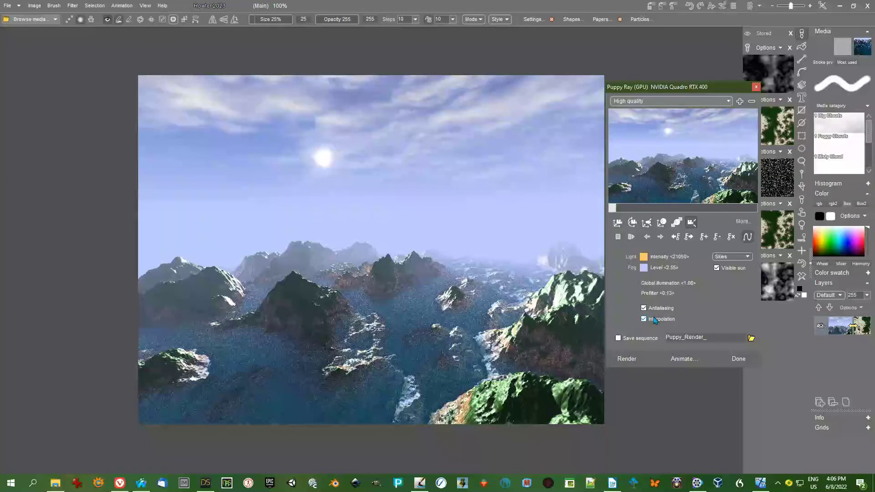
- Try the starry moon sky, the fiery orange cloud sky and the red setting-sun sky on the island scene
{"action": "left_click", "coordinate": [732, 257]}
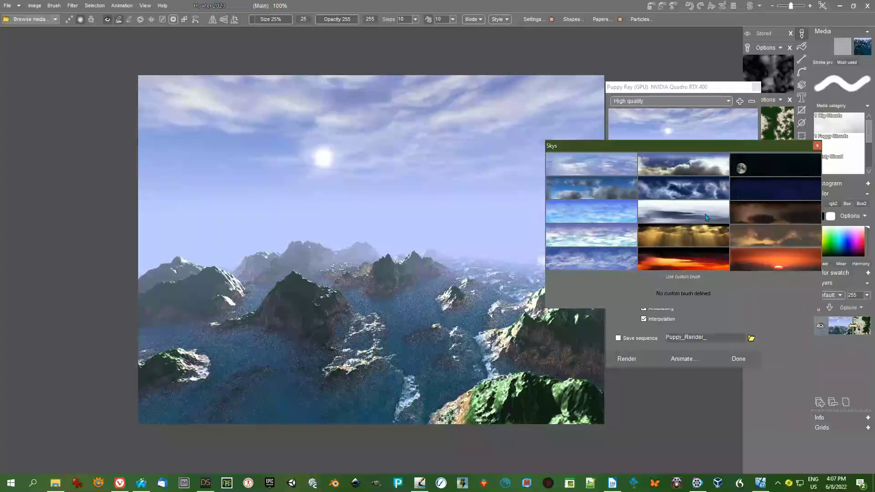
{"action": "left_click", "coordinate": [764, 170]}
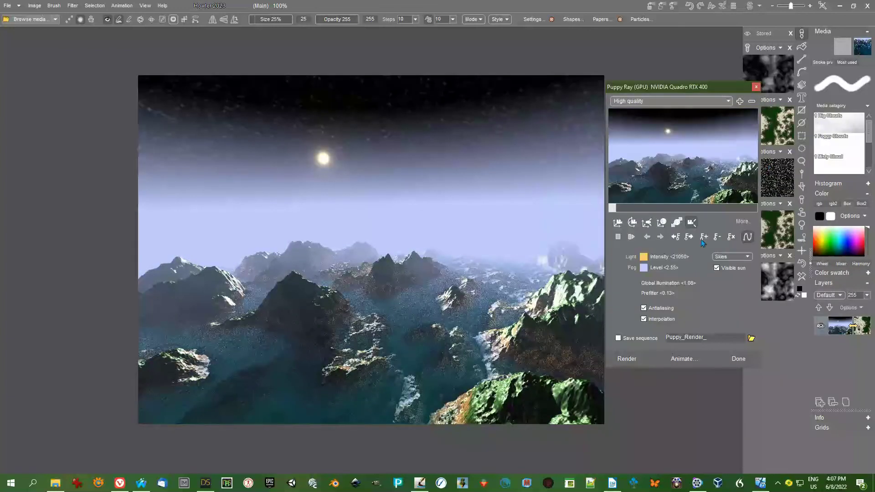
{"action": "left_click", "coordinate": [733, 256]}
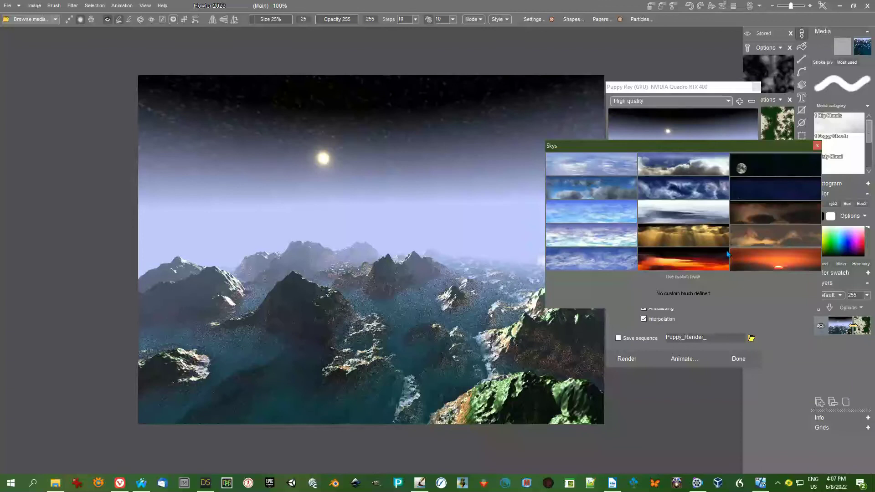
{"action": "left_click", "coordinate": [690, 263]}
{"action": "left_click", "coordinate": [630, 360]}
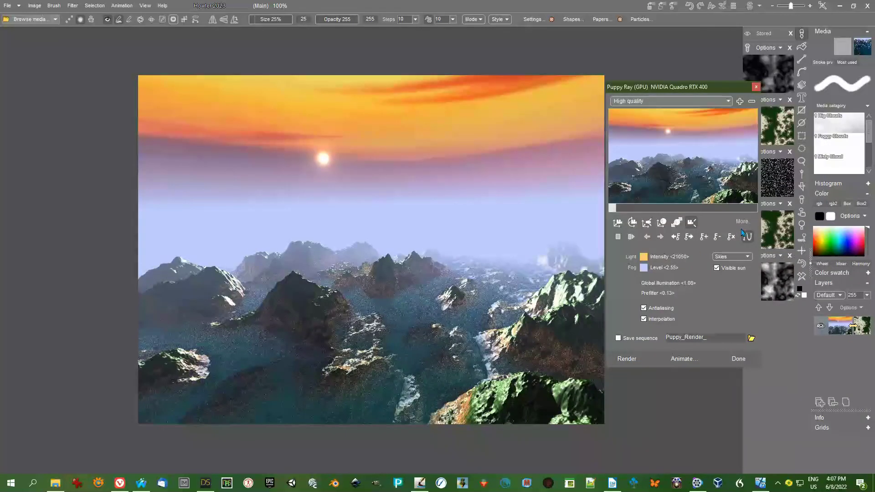
{"action": "left_click", "coordinate": [728, 256]}
{"action": "left_click", "coordinate": [793, 264]}
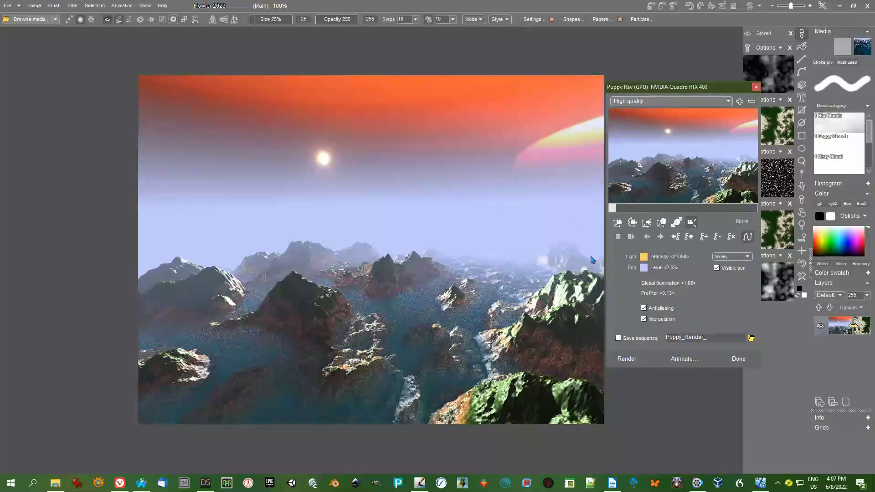
- Apply the light-blue sky with thin white clouds and render the island scene with it
{"action": "left_click", "coordinate": [732, 258]}
{"action": "left_click", "coordinate": [583, 214]}
{"action": "left_click", "coordinate": [627, 359]}
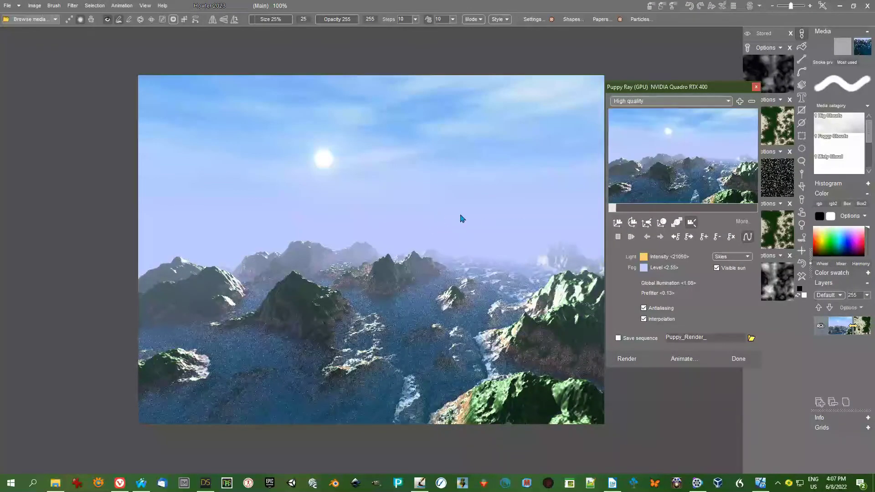
- Apply the sky with broad white clouds over blue, render the island scene, and check the custom-brush option in the sky library
{"action": "left_click", "coordinate": [733, 258]}
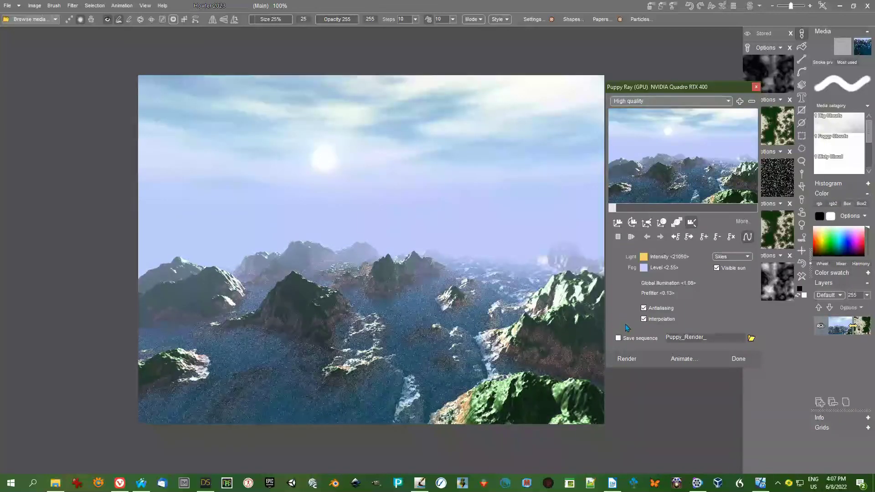
{"action": "left_click", "coordinate": [626, 359]}
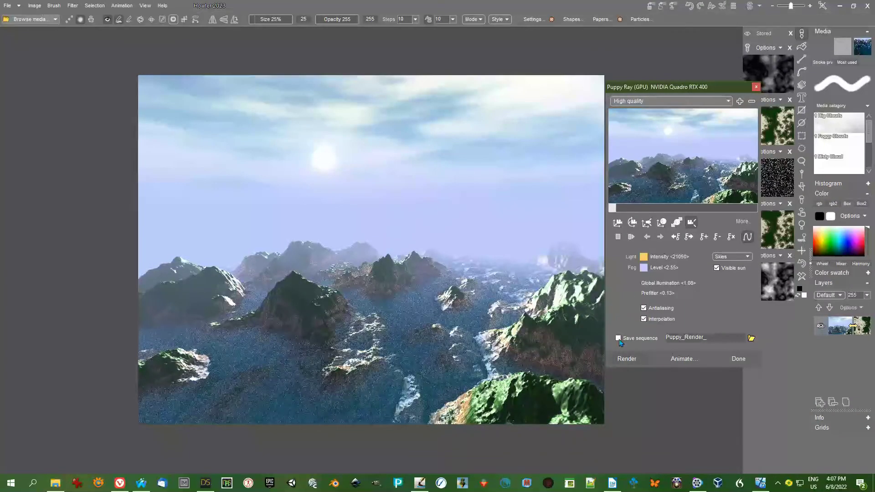
{"action": "left_click", "coordinate": [732, 258]}
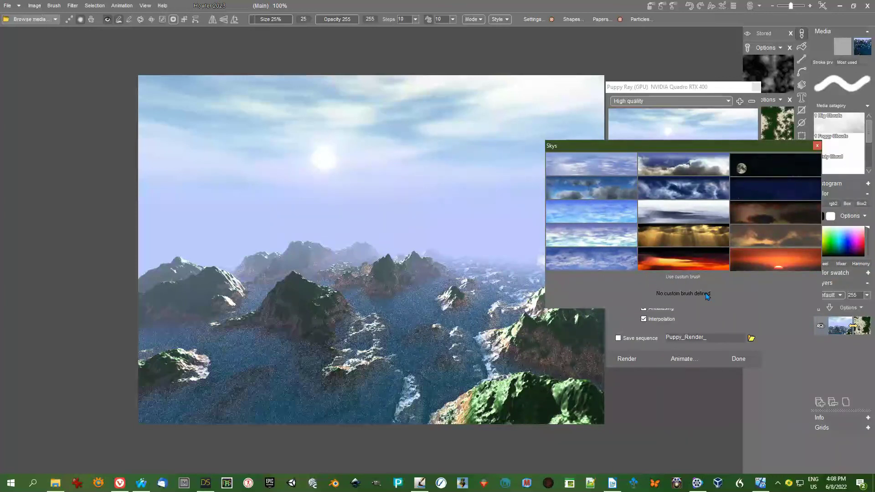
{"action": "left_click", "coordinate": [817, 146]}
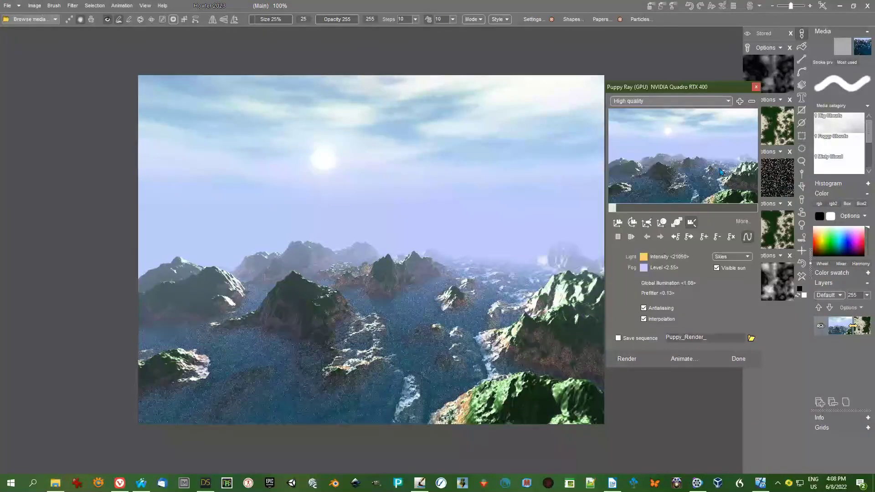
- Tilt the camera up to inspect the cloud dome overhead, and bring the view back to the islands and sun
{"action": "left_click", "coordinate": [638, 225]}
{"action": "left_click_drag", "start_coordinate": [660, 155], "coordinate": [676, 303]}
{"action": "left_click_drag", "start_coordinate": [687, 151], "coordinate": [695, 239]}
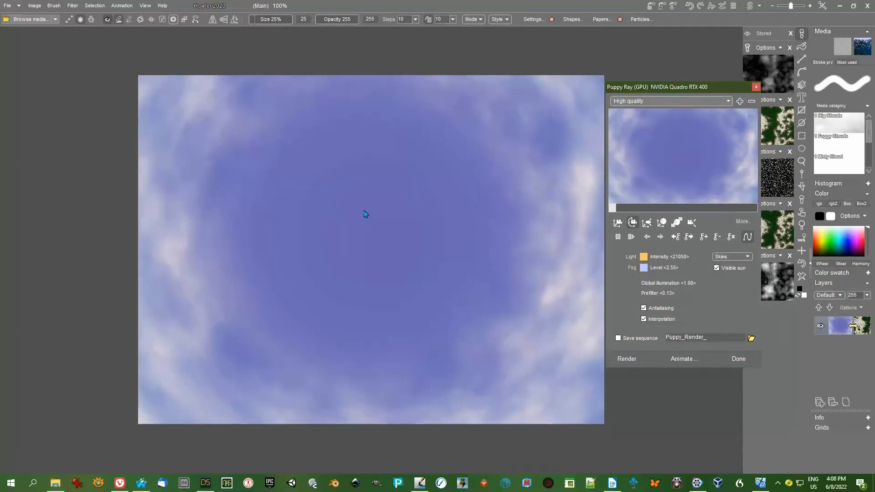
{"action": "left_click_drag", "start_coordinate": [677, 185], "coordinate": [666, 68]}
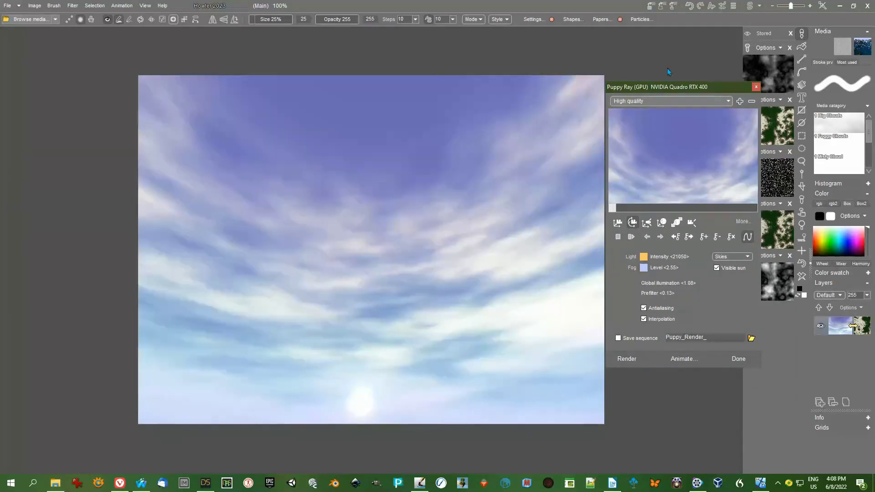
{"action": "left_click_drag", "start_coordinate": [683, 188], "coordinate": [661, 158]}
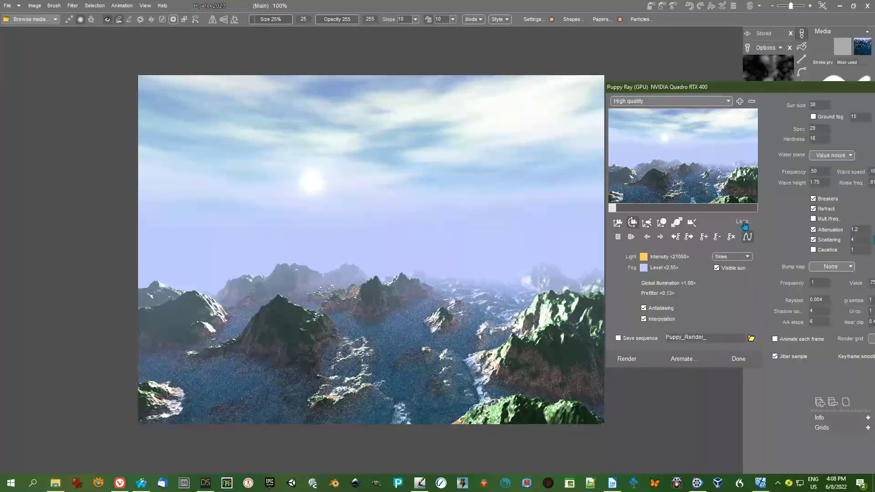
- Show the additional render settings, try a larger sun, and set the sun size to 10 and render the scene
{"action": "left_click", "coordinate": [744, 222]}
{"action": "left_click_drag", "start_coordinate": [820, 88], "coordinate": [786, 35]}
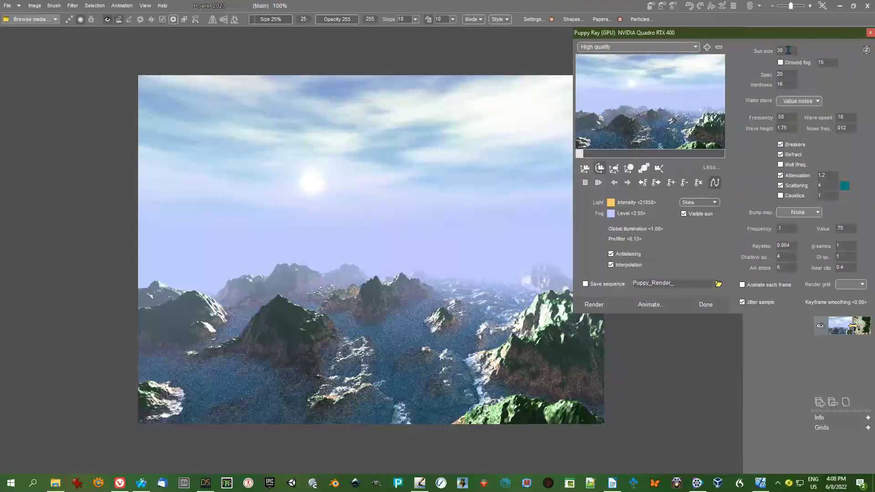
{"action": "left_click_drag", "start_coordinate": [784, 50], "coordinate": [772, 52]}
{"action": "left_click", "coordinate": [591, 305]}
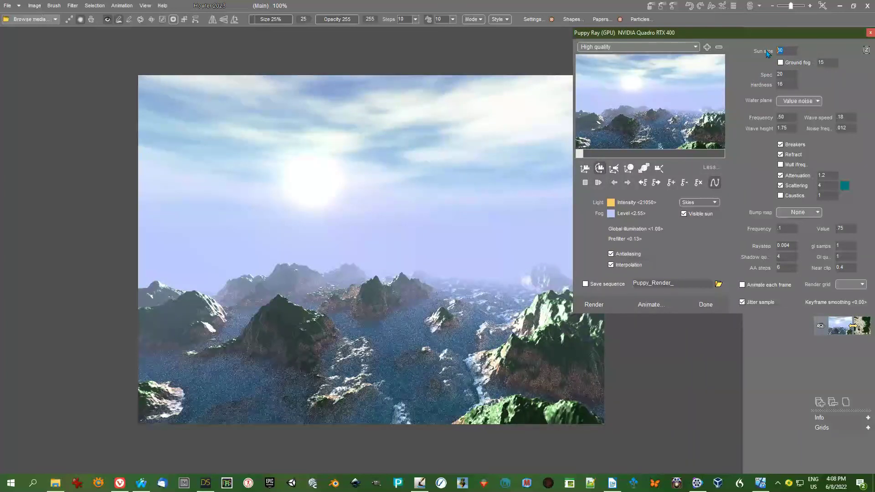
{"action": "left_click", "coordinate": [594, 306]}
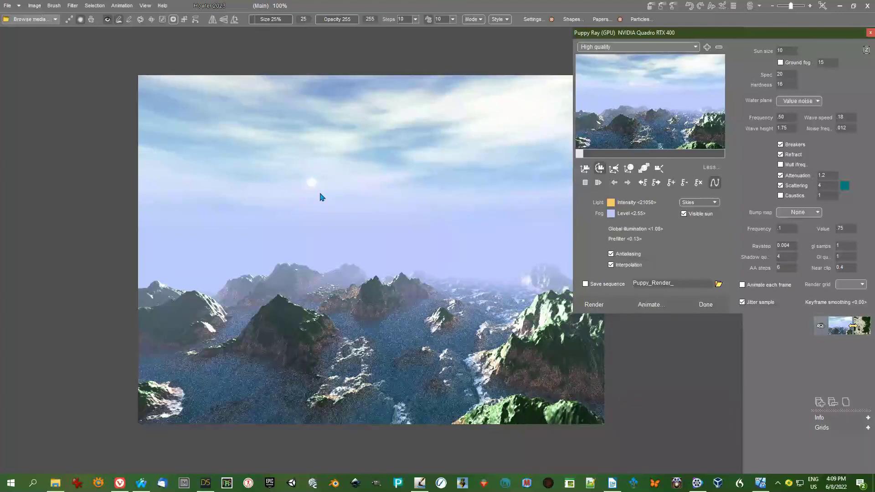
- Try the light at intensity 0 and 4650, and render the scene with a dark green light colour
{"action": "left_click_drag", "start_coordinate": [647, 201], "coordinate": [550, 207]}
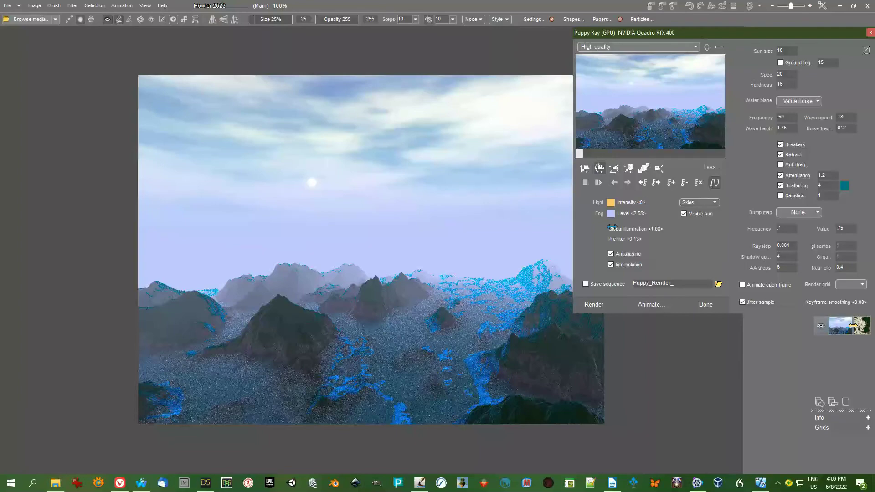
{"action": "mouse_move", "coordinate": [639, 201]}
{"action": "left_mouse_down"}
{"action": "mouse_move", "coordinate": [665, 200]}
{"action": "mouse_move", "coordinate": [646, 203]}
{"action": "left_mouse_up"}
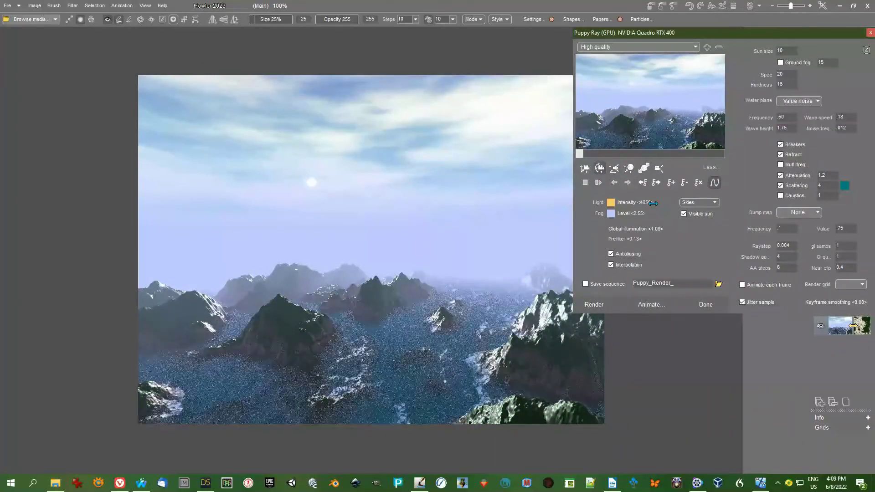
{"action": "left_click", "coordinate": [610, 203]}
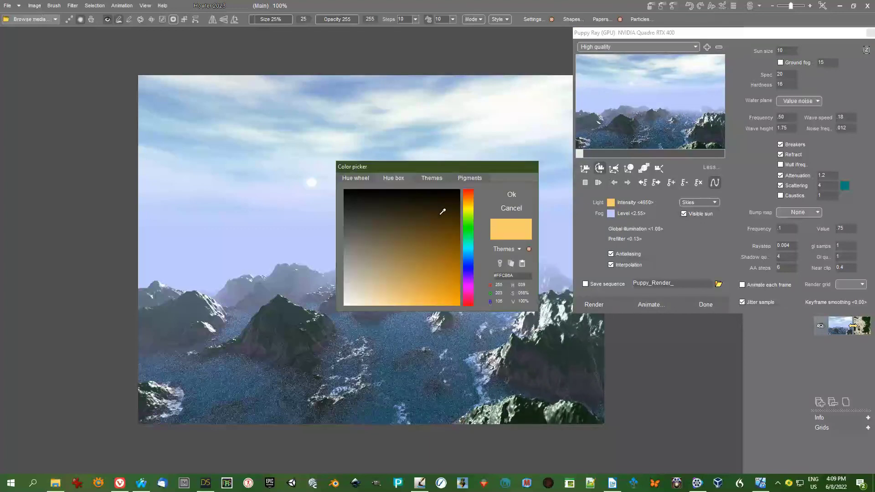
{"action": "left_click", "coordinate": [471, 233]}
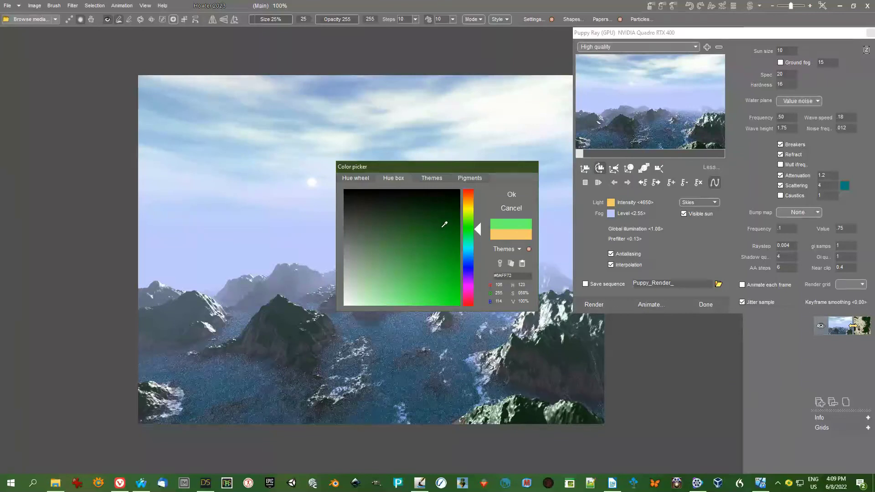
{"action": "left_click", "coordinate": [442, 228]}
{"action": "left_click", "coordinate": [511, 195]}
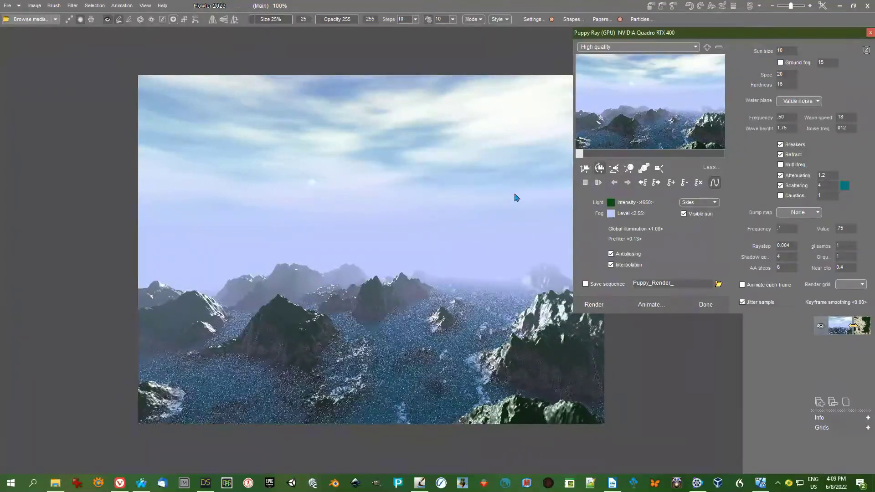
{"action": "left_click", "coordinate": [595, 304]}
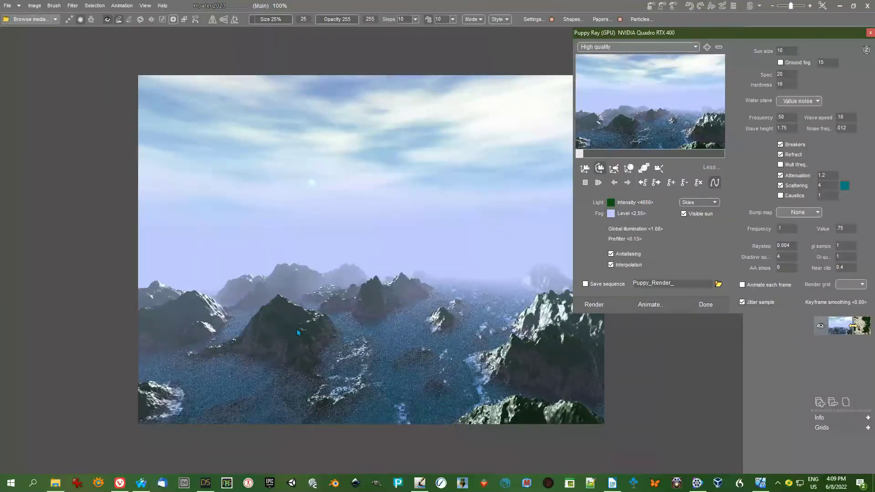
- Try the light intensity at 65535 and 41805, and set it to 30135
{"action": "left_click_drag", "start_coordinate": [646, 202], "coordinate": [678, 204]}
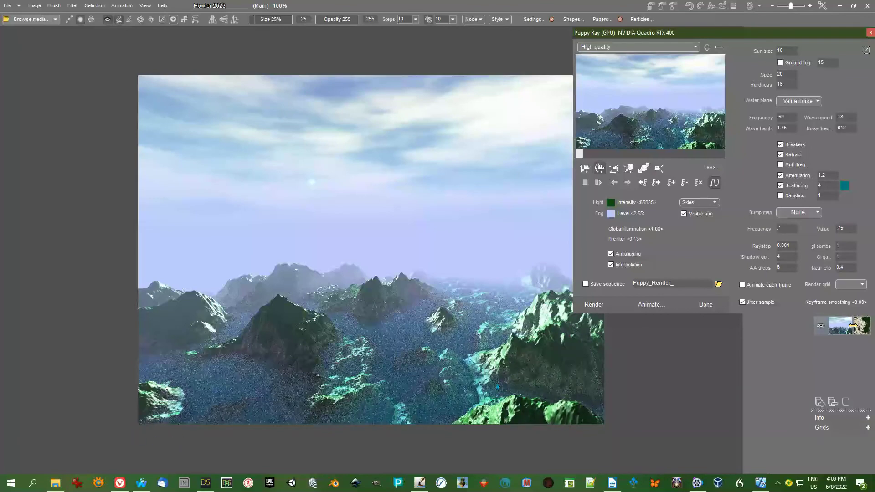
{"action": "mouse_move", "coordinate": [637, 202]}
{"action": "left_mouse_down"}
{"action": "mouse_move", "coordinate": [624, 203]}
{"action": "mouse_move", "coordinate": [648, 202]}
{"action": "left_mouse_up"}
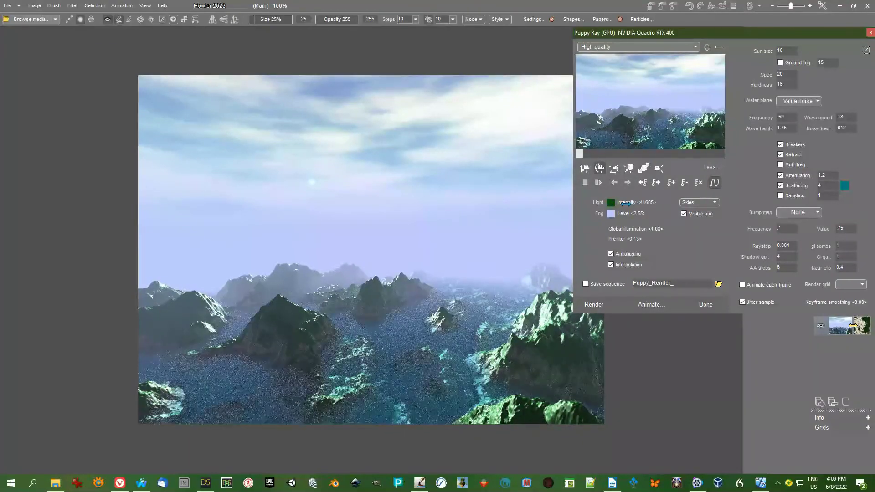
{"action": "left_click_drag", "start_coordinate": [647, 202], "coordinate": [652, 202]}
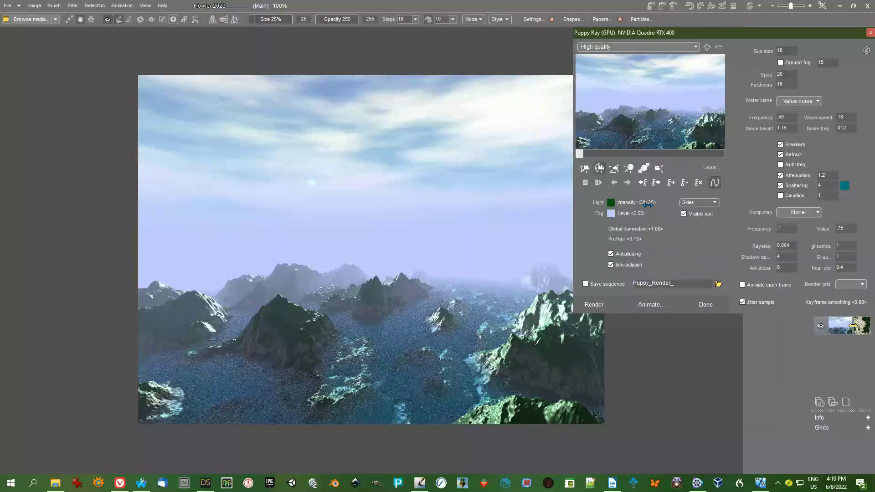
- Try a medium-dark green fog colour on the island scene
{"action": "left_click", "coordinate": [610, 214]}
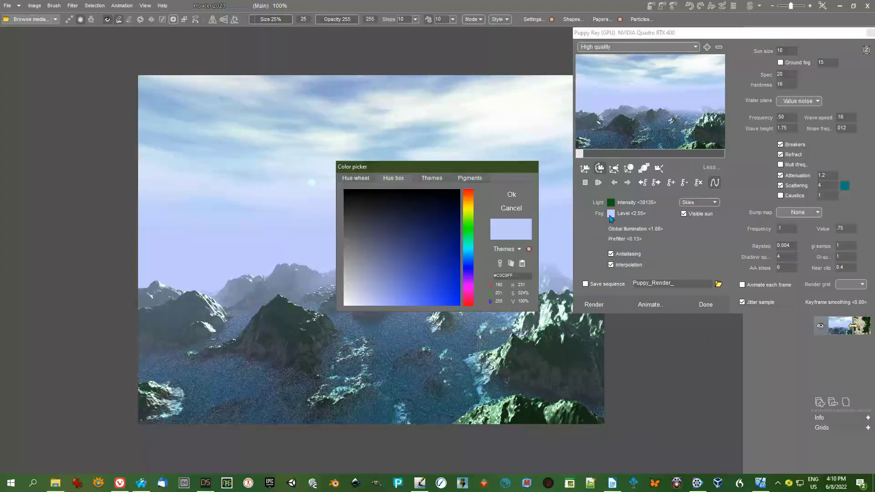
{"action": "left_click", "coordinate": [470, 230]}
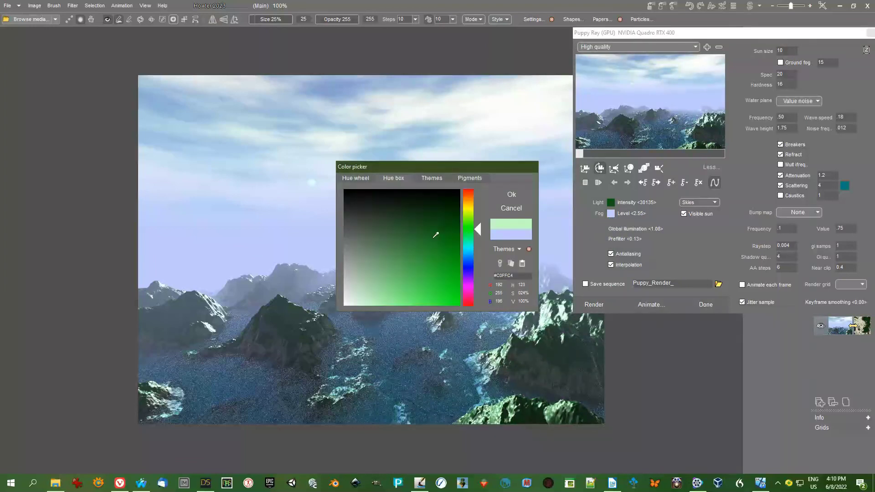
{"action": "left_click", "coordinate": [425, 239]}
{"action": "left_click", "coordinate": [517, 194]}
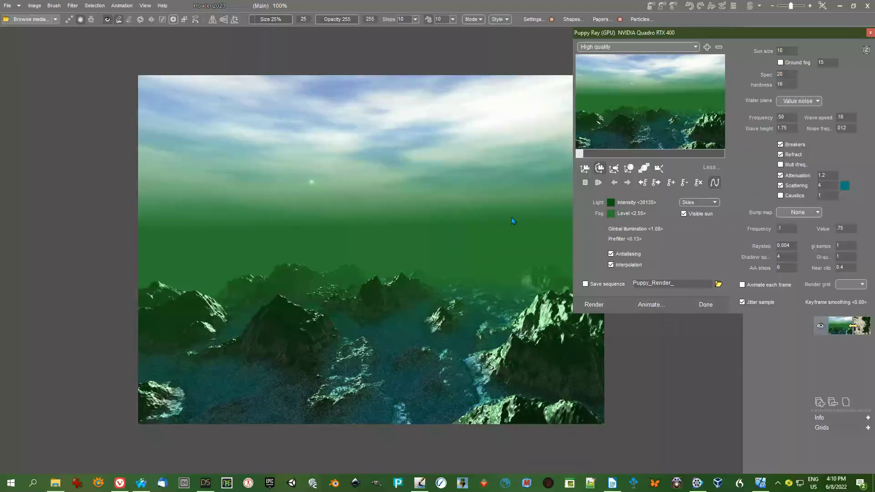
- Change the fog colour to a pale, desaturated teal
{"action": "left_click", "coordinate": [611, 214]}
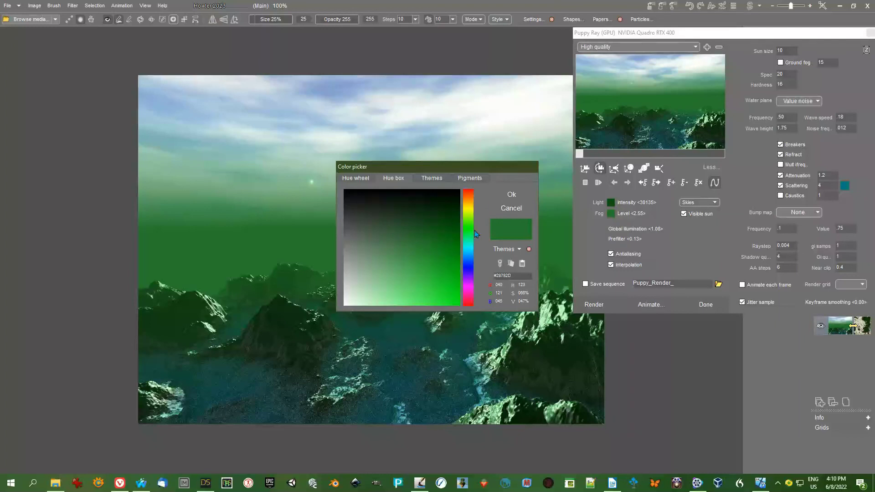
{"action": "left_click", "coordinate": [468, 245]}
{"action": "left_click", "coordinate": [367, 285]}
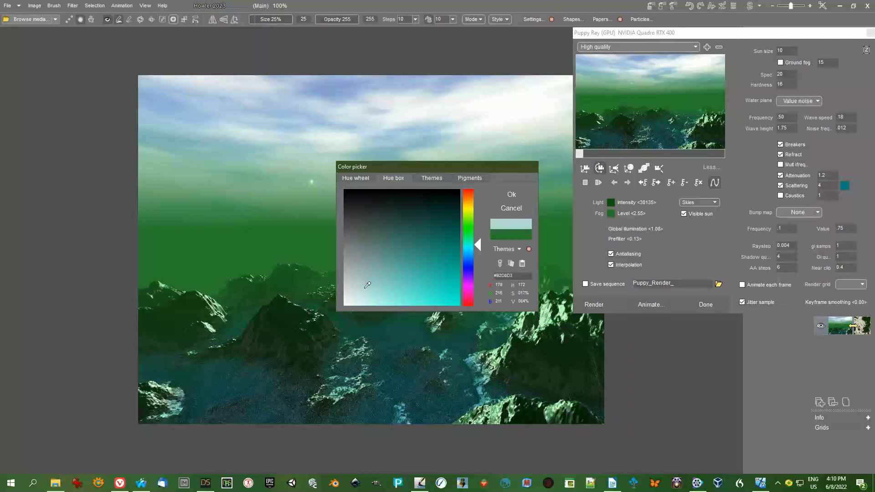
{"action": "left_click", "coordinate": [511, 196]}
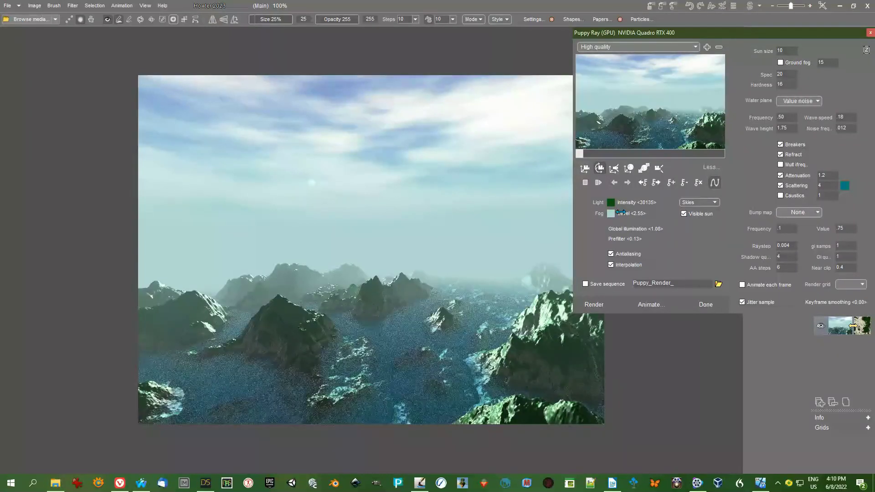
- Change the light colour to a pale sandy yellow
{"action": "left_click", "coordinate": [610, 203]}
{"action": "left_click", "coordinate": [468, 205]}
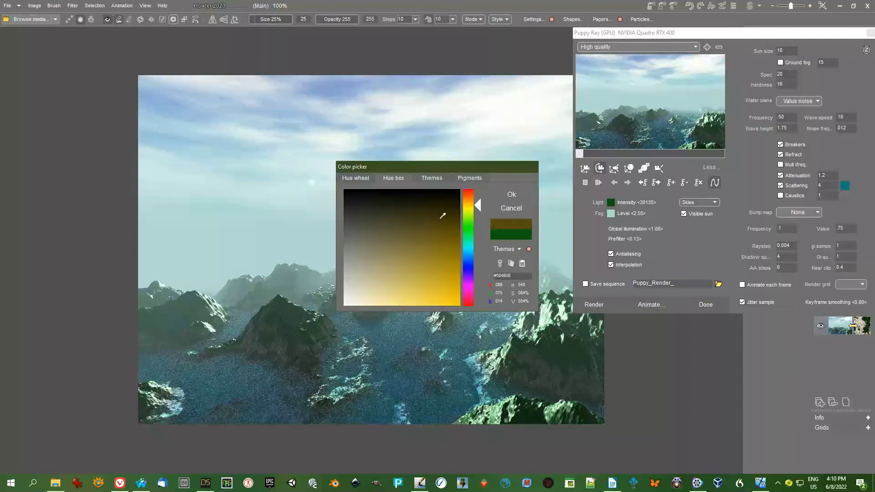
{"action": "left_click", "coordinate": [376, 285]}
{"action": "left_click_drag", "start_coordinate": [376, 284], "coordinate": [388, 278]}
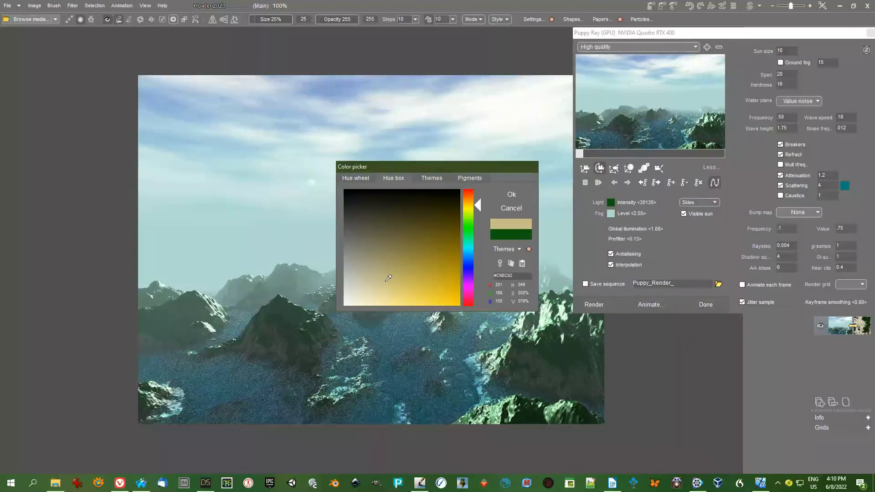
{"action": "left_click", "coordinate": [520, 195]}
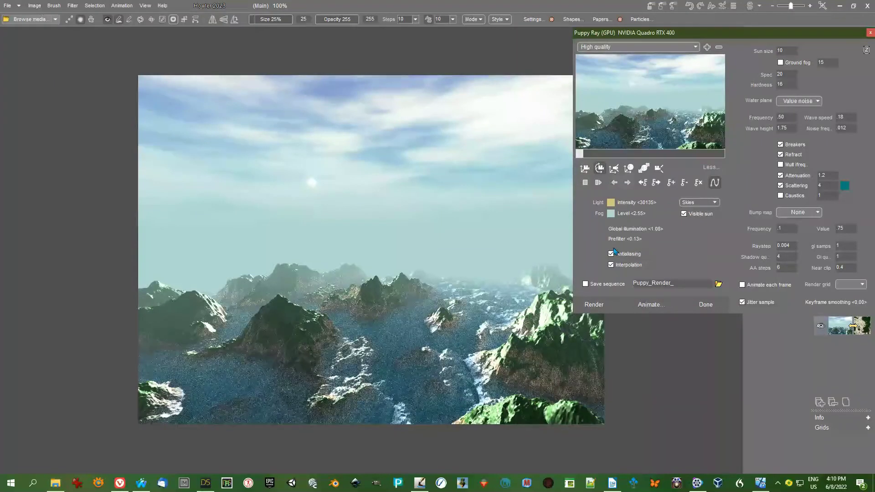
- Lower the camera towards the water and render with ground fog at 15 and 50, leaving ground fog off
{"action": "left_click", "coordinate": [780, 63]}
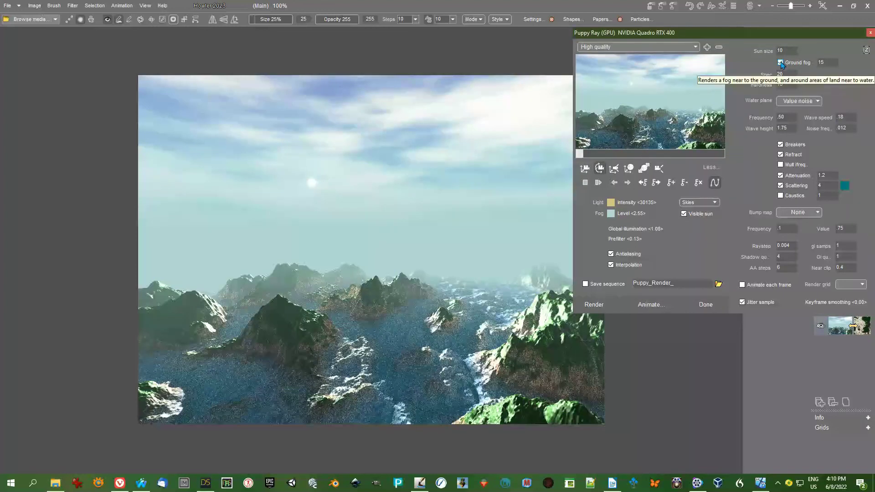
{"action": "left_click", "coordinate": [780, 63]}
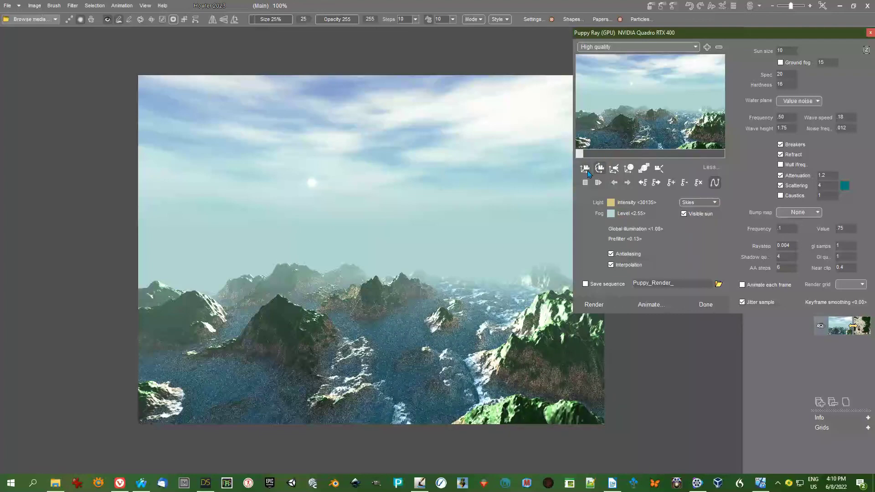
{"action": "left_click_drag", "start_coordinate": [631, 131], "coordinate": [635, 97]}
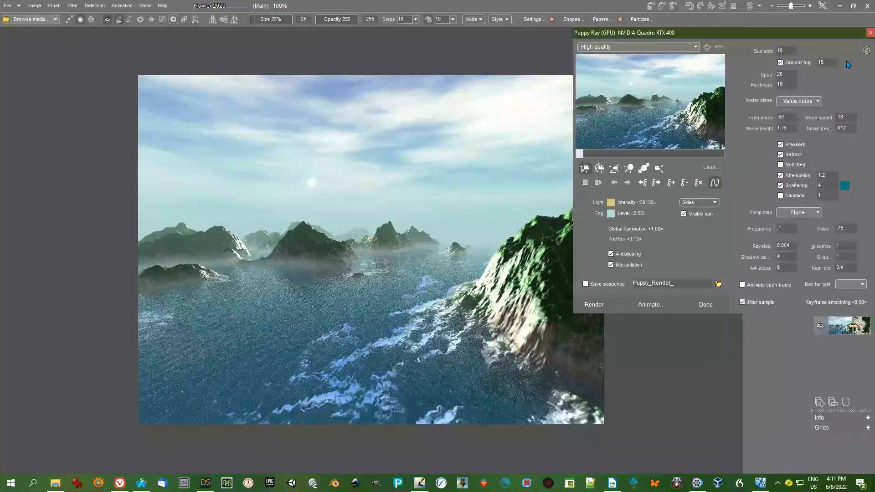
{"action": "double_click", "coordinate": [824, 62]}
{"action": "type", "text": "50"}
{"action": "left_click", "coordinate": [597, 303]}
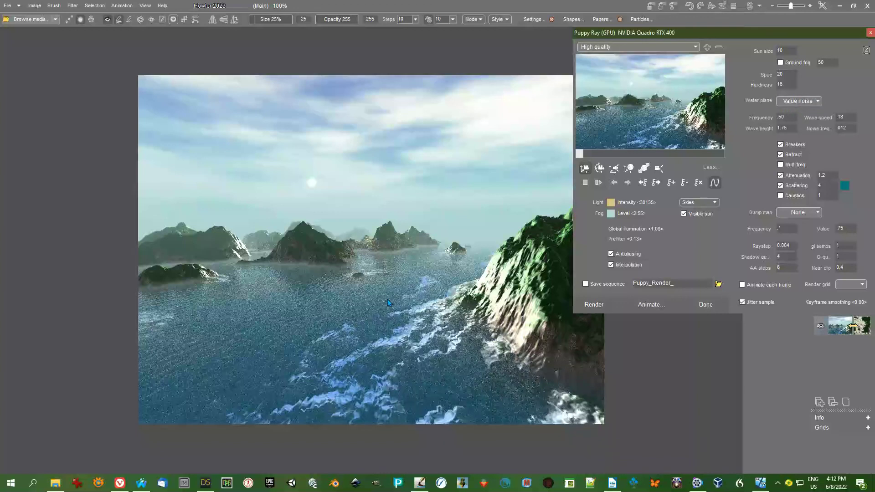
- Set the water plane to None and render the terrain without water
{"action": "left_click", "coordinate": [818, 101]}
{"action": "left_click", "coordinate": [798, 111]}
{"action": "left_click", "coordinate": [594, 306]}
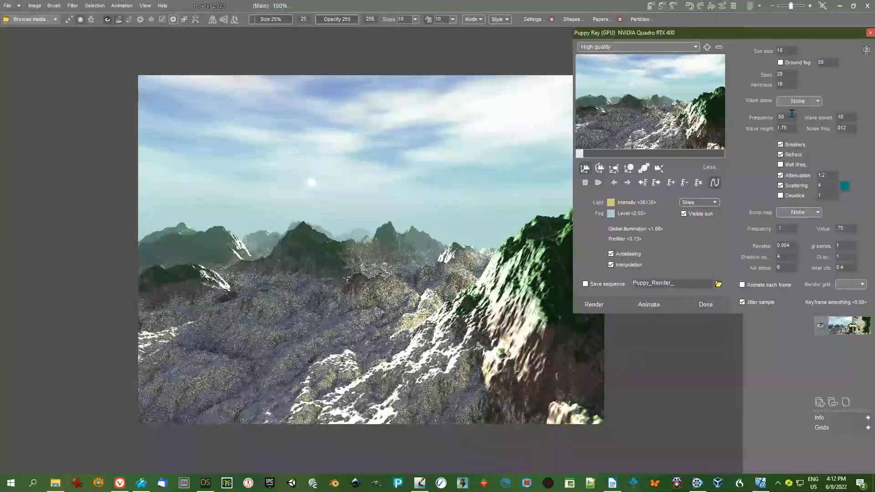
- Set the water plane to Perlin noise and render the island scene
{"action": "left_click", "coordinate": [798, 101]}
{"action": "left_click", "coordinate": [796, 133]}
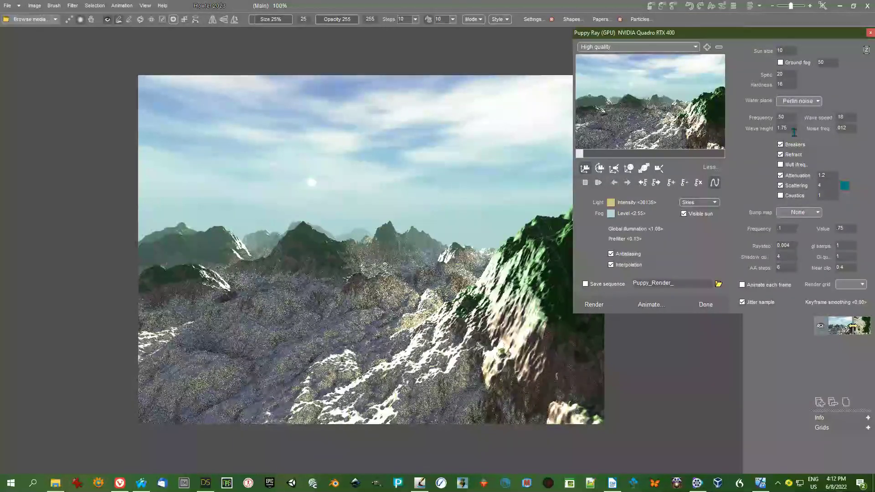
{"action": "left_click", "coordinate": [593, 305]}
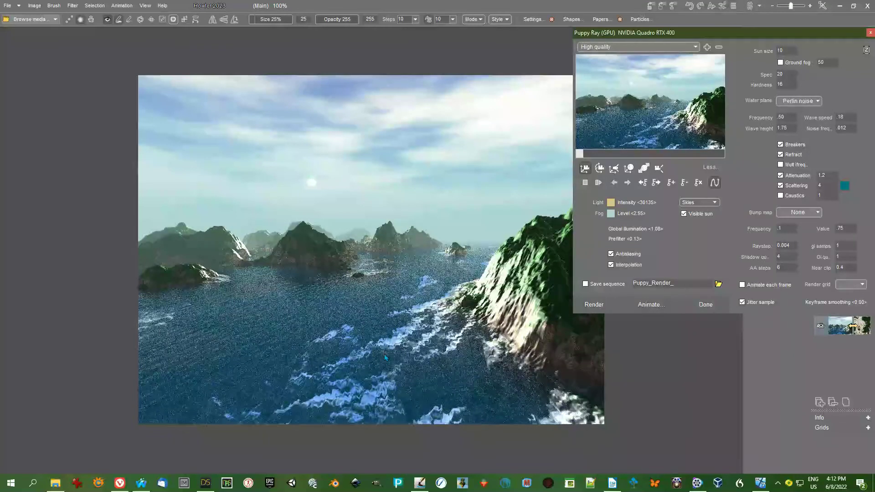
- Set the water plane to Value noise and render the island scene
{"action": "left_click", "coordinate": [800, 102]}
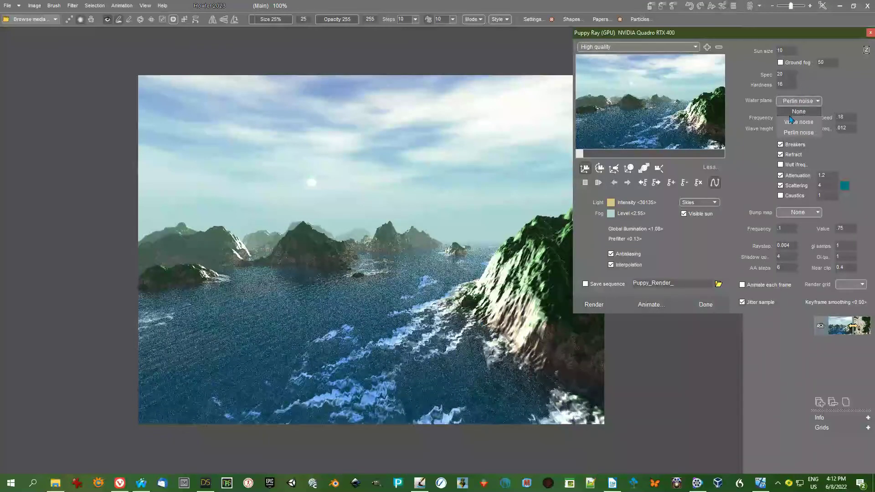
{"action": "left_click", "coordinate": [791, 121]}
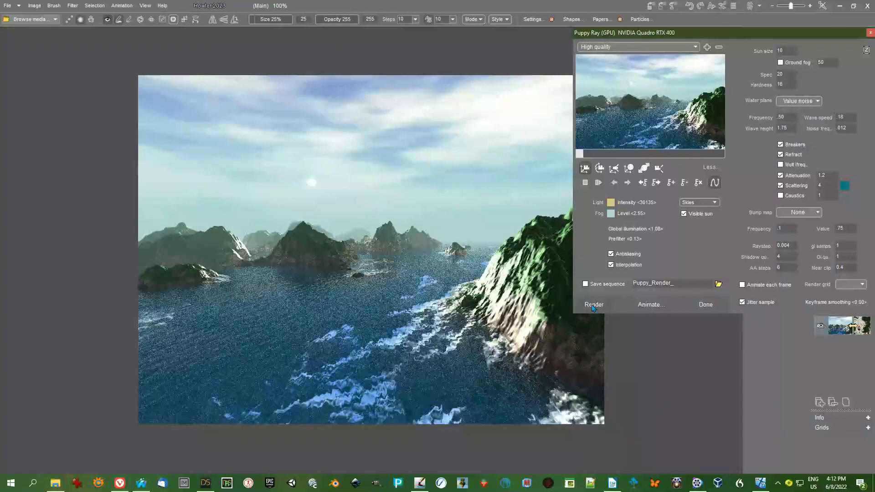
{"action": "left_click", "coordinate": [593, 305]}
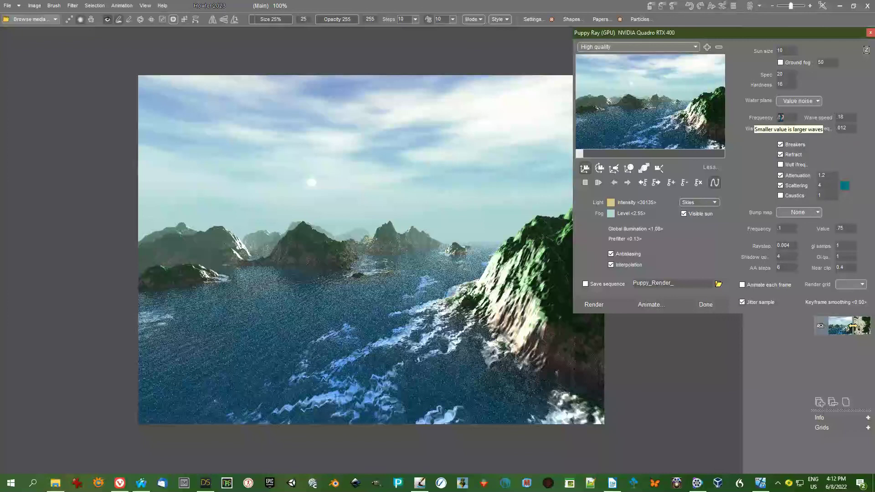
- Try a water wave frequency of .0050 in a render, and restore the frequency to .50
{"action": "left_click", "coordinate": [780, 118]}
{"action": "type", "text": "0050"}
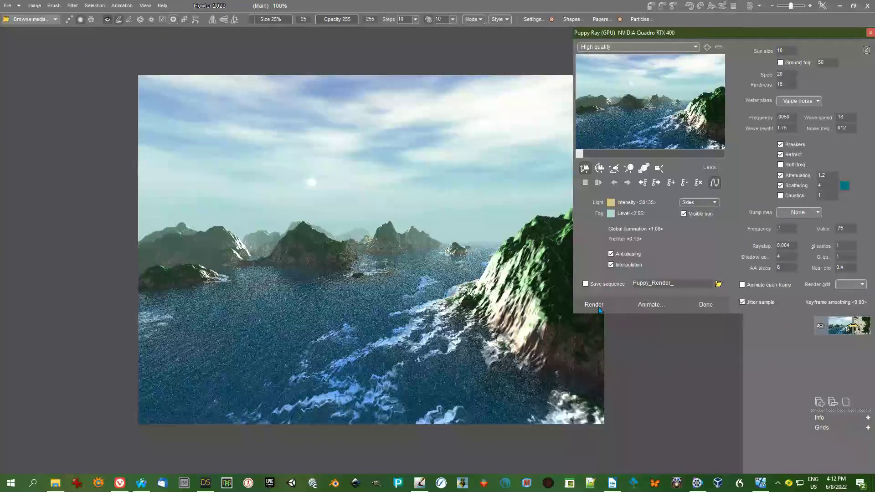
{"action": "left_click", "coordinate": [597, 307]}
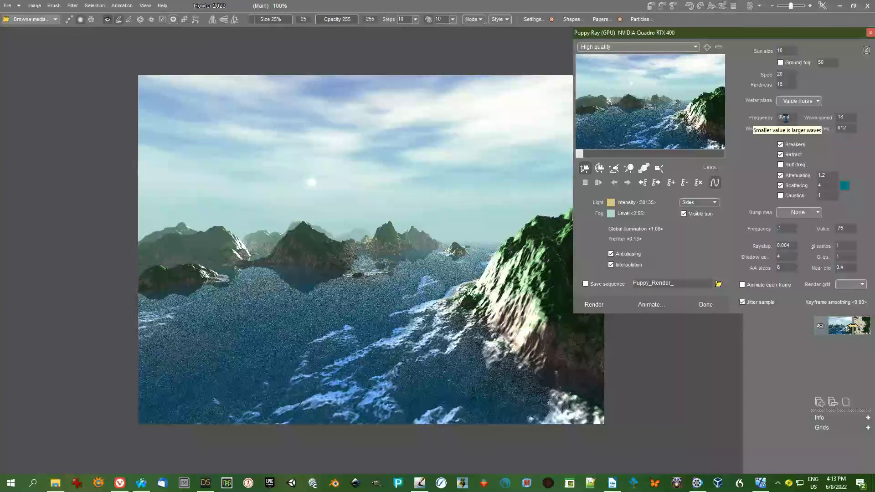
{"action": "key", "text": "BackSpace"}
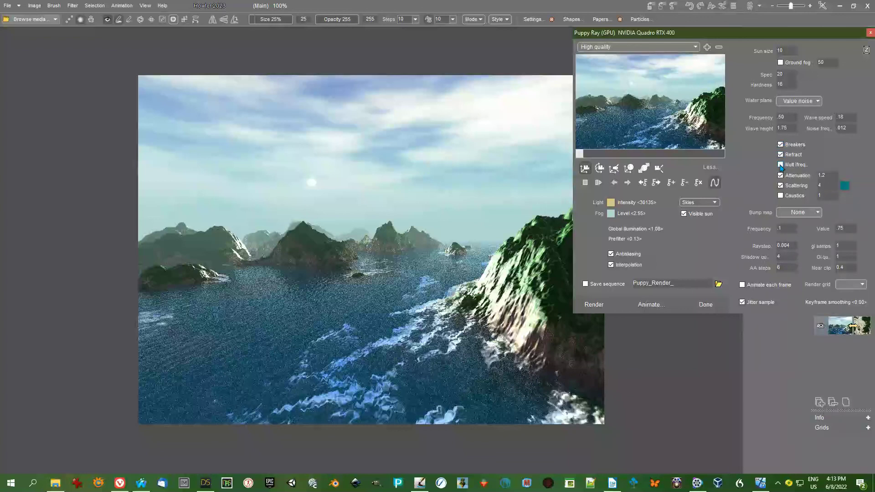
- Compare renders with multi-frequency waves on and with refraction off, restoring multi-frequency to off and refraction to on
{"action": "left_click", "coordinate": [594, 305]}
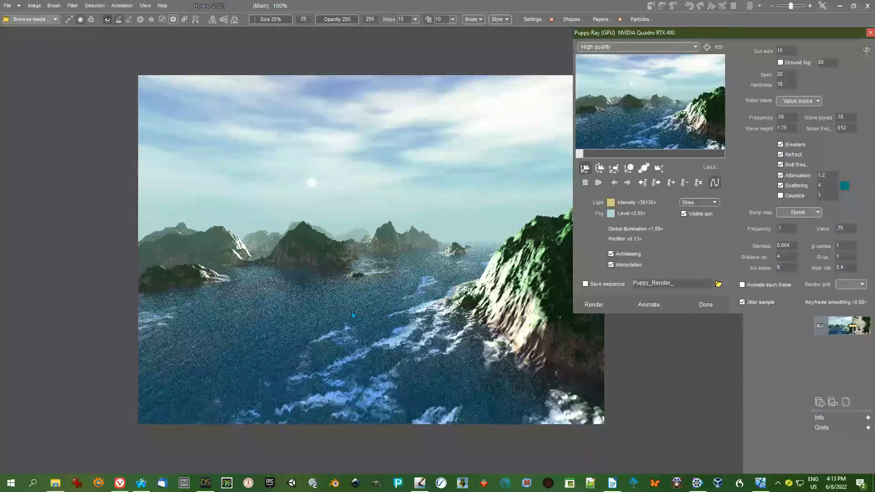
{"action": "left_click", "coordinate": [782, 164]}
{"action": "left_click", "coordinate": [780, 155]}
{"action": "left_click", "coordinate": [594, 304]}
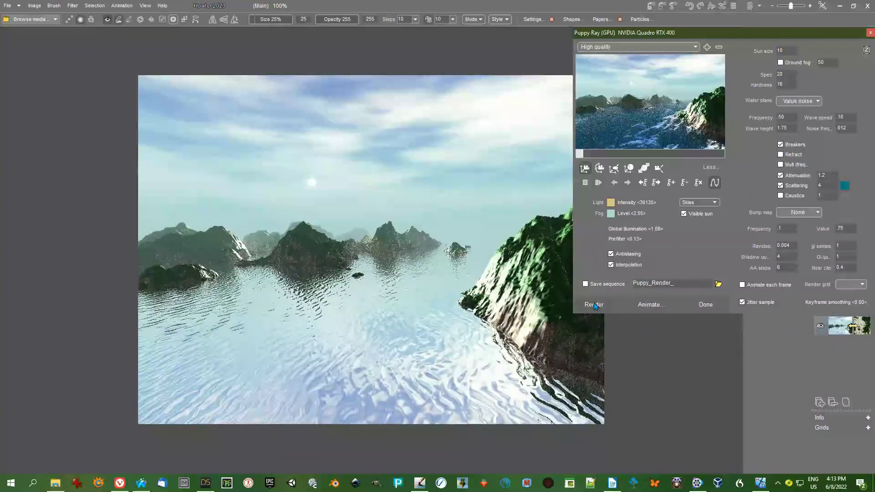
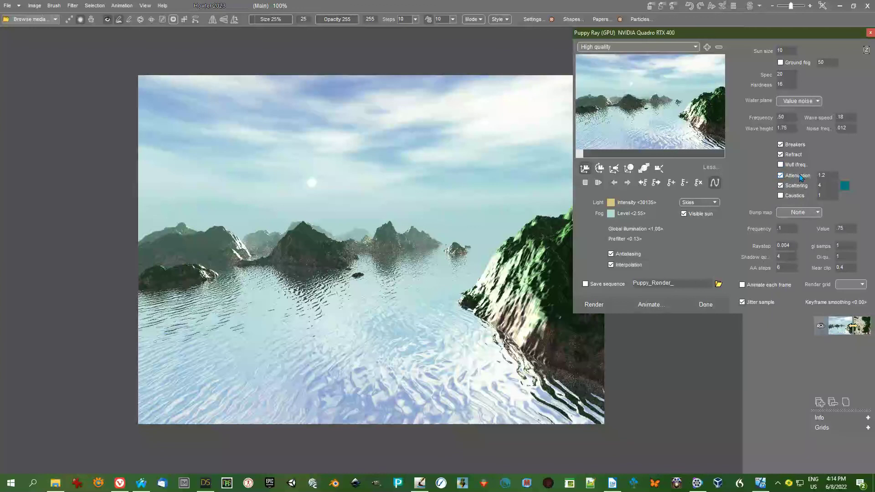
{"action": "left_click", "coordinate": [780, 155]}
{"action": "left_click", "coordinate": [780, 155]}
{"action": "left_click", "coordinate": [593, 306]}
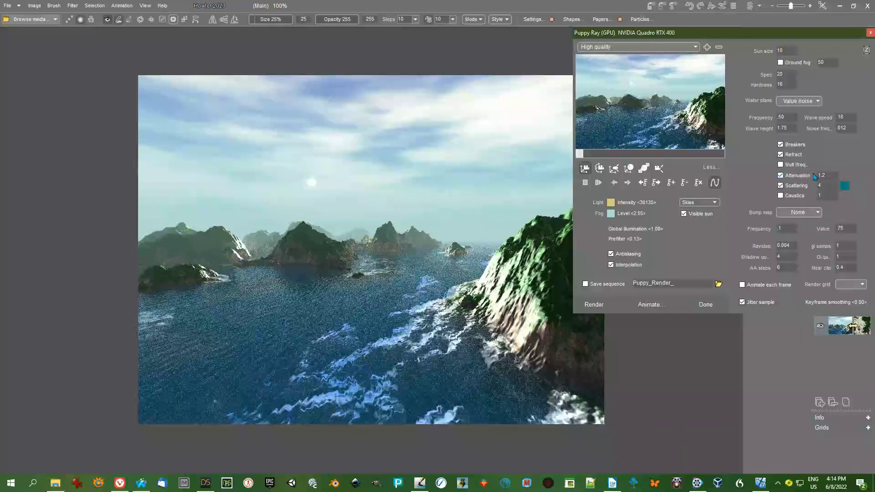
- Enable water caustics at 20, raise the wave height to 20 and render the result
{"action": "left_click", "coordinate": [780, 196]}
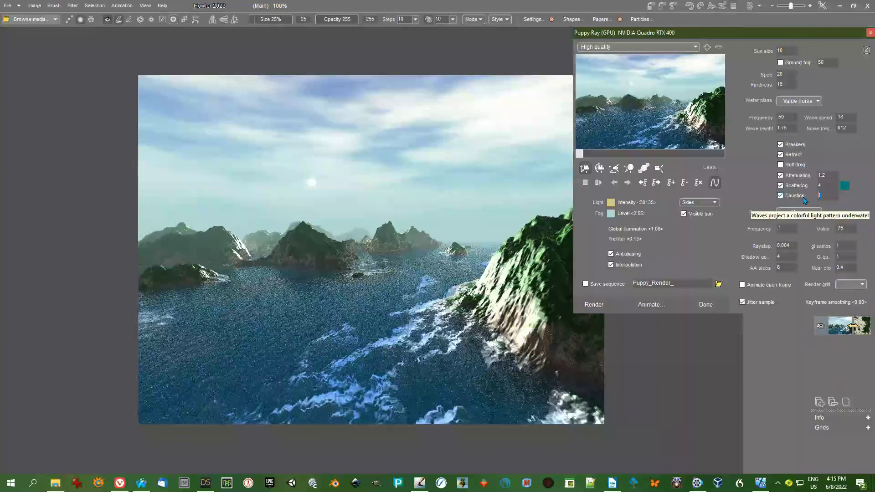
{"action": "type", "text": "20"}
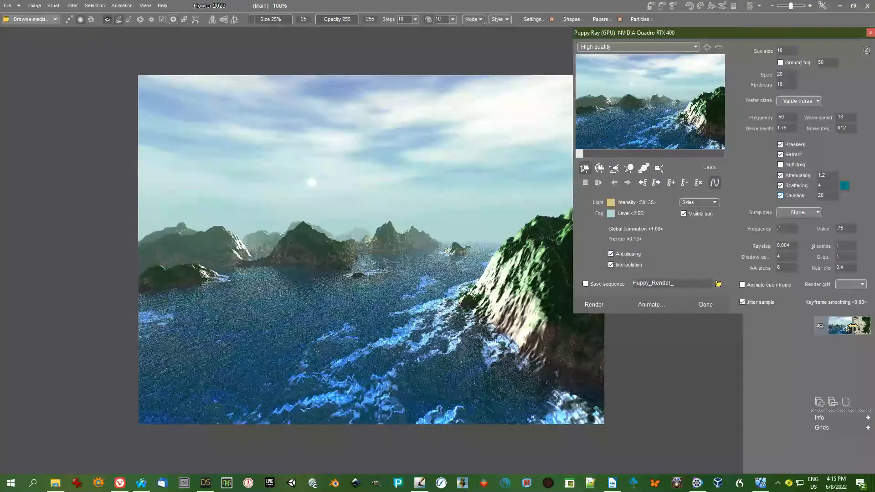
{"action": "left_click", "coordinate": [792, 127]}
{"action": "type", "text": "20"}
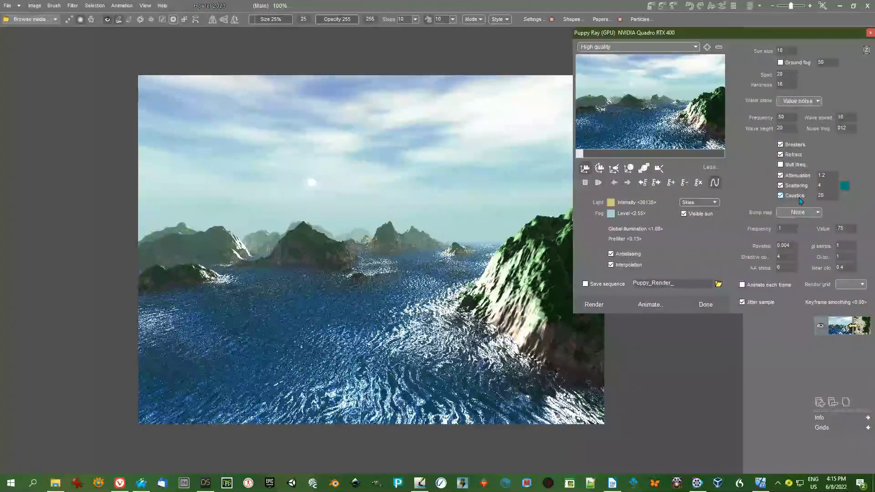
- Set the caustics to 10 and the water scattering to 20, rendering the water with these values
{"action": "double_click", "coordinate": [826, 195]}
{"action": "type", "text": "1"}
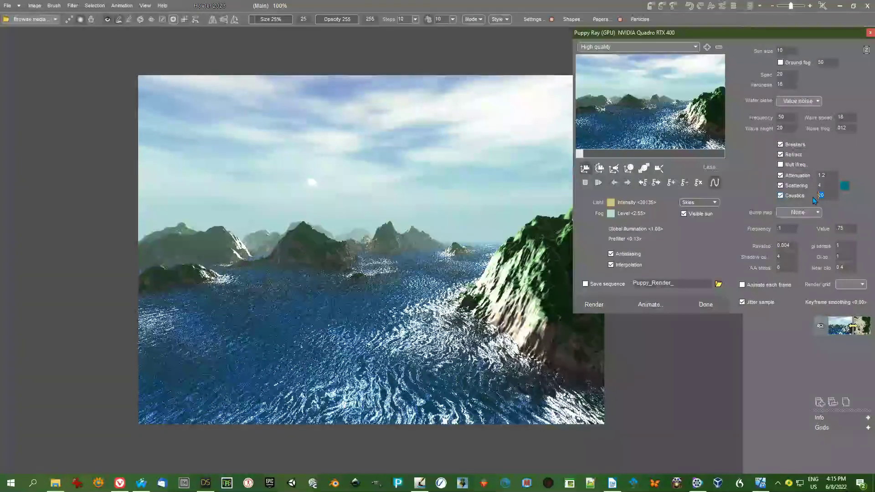
{"action": "type", "text": "0"}
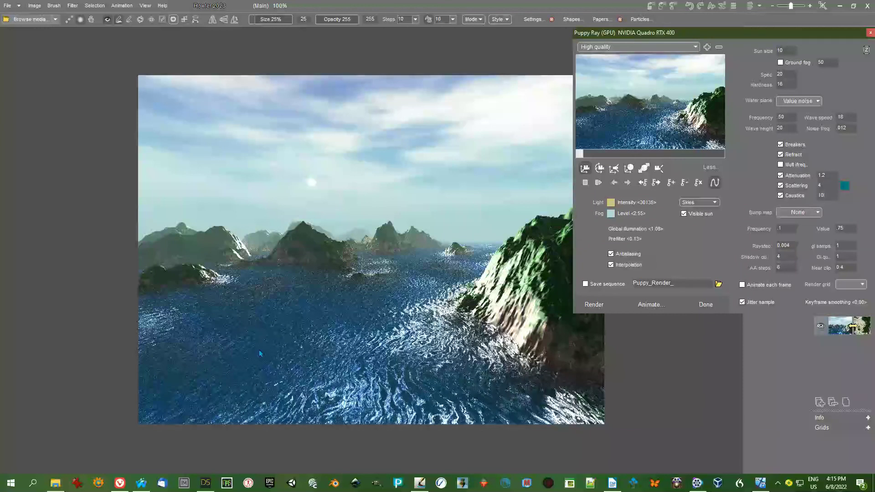
{"action": "left_click", "coordinate": [818, 186]}
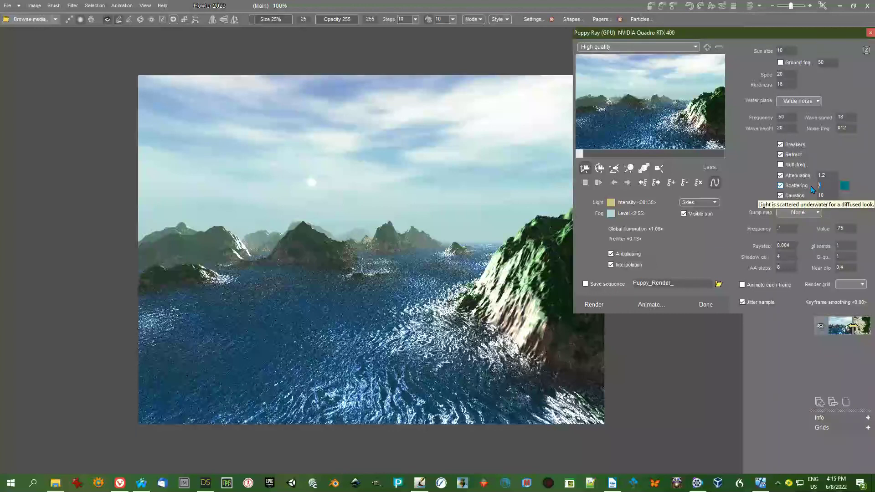
{"action": "type", "text": "20"}
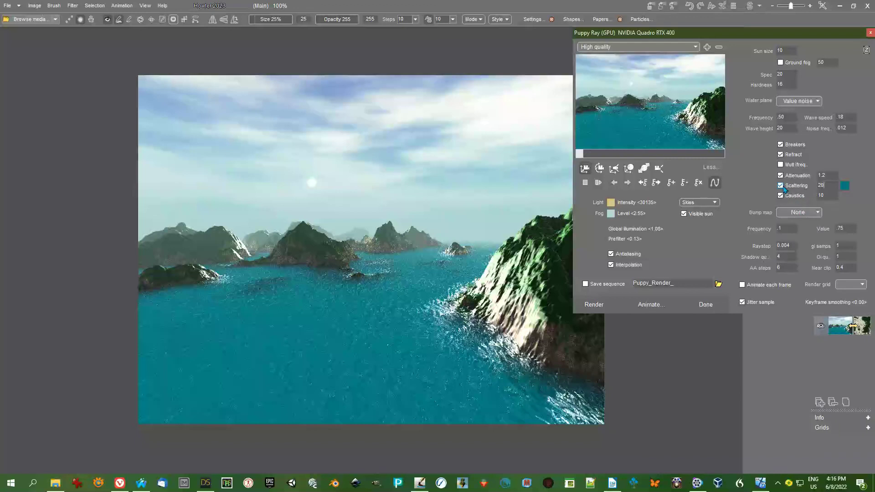
- Try purple and bright red-orange as the water's scattering colour
{"action": "left_click", "coordinate": [845, 188]}
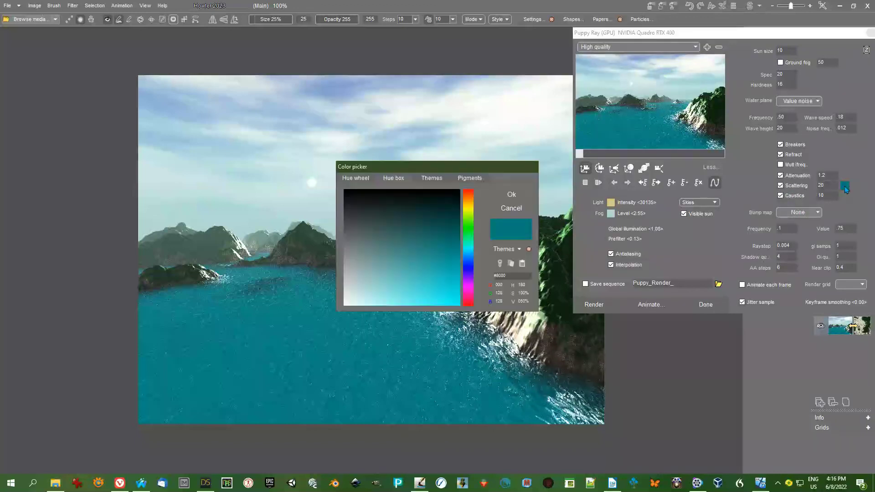
{"action": "left_click", "coordinate": [470, 290]}
{"action": "left_click", "coordinate": [515, 198]}
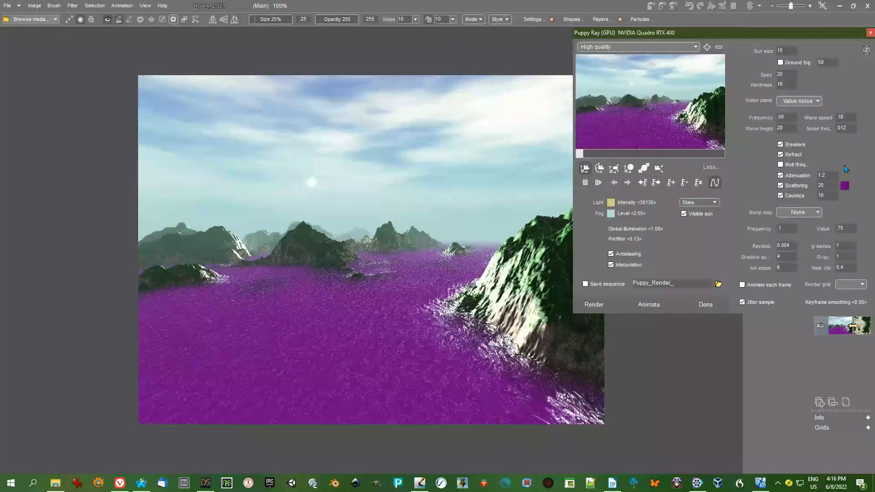
{"action": "left_click", "coordinate": [845, 187]}
{"action": "left_click", "coordinate": [469, 194]}
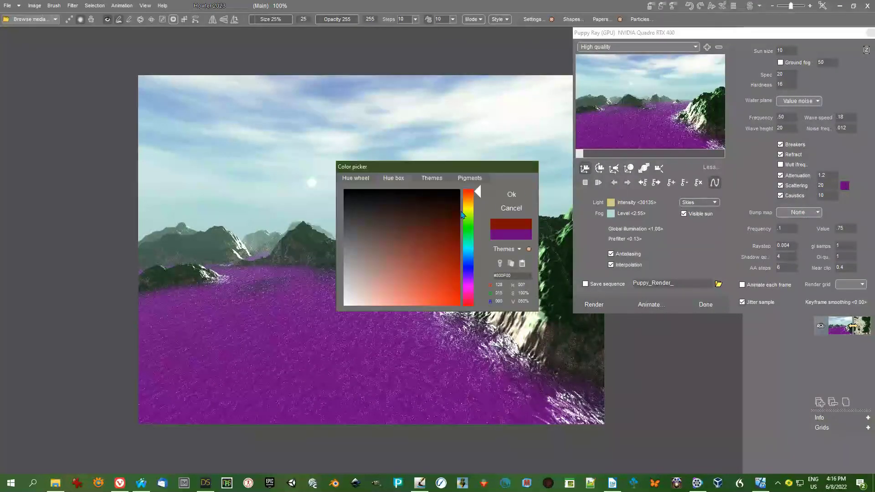
{"action": "left_click", "coordinate": [456, 290]}
{"action": "left_click", "coordinate": [511, 195]}
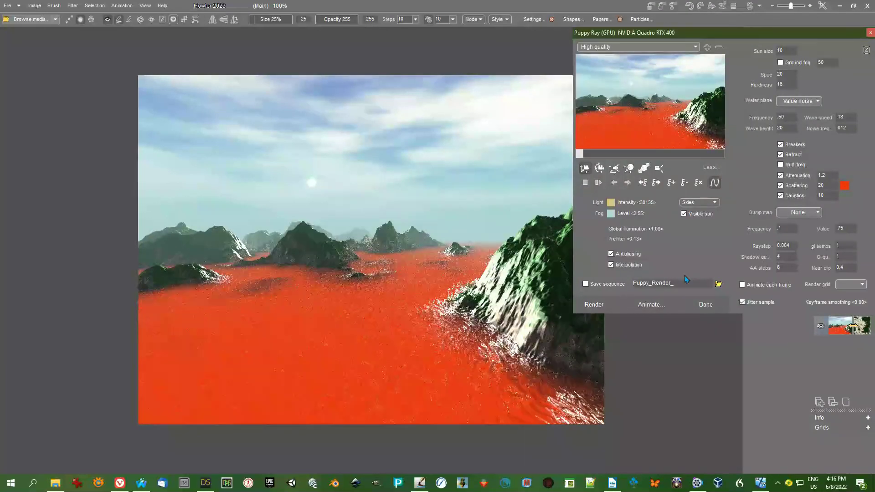
- Change the water's scattering colour to dark teal (#1A5E54) and set the scattering to 10
{"action": "left_click", "coordinate": [844, 187]}
{"action": "left_click", "coordinate": [469, 229]}
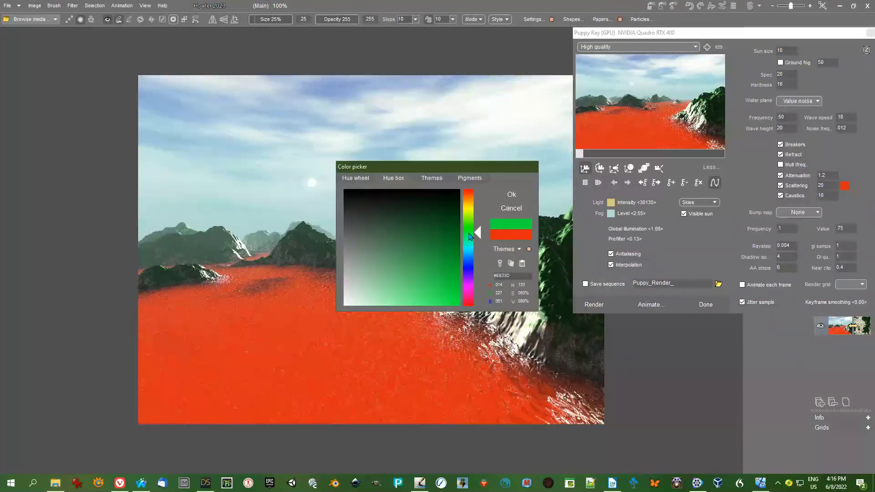
{"action": "left_click", "coordinate": [470, 244]}
{"action": "left_click", "coordinate": [402, 271]}
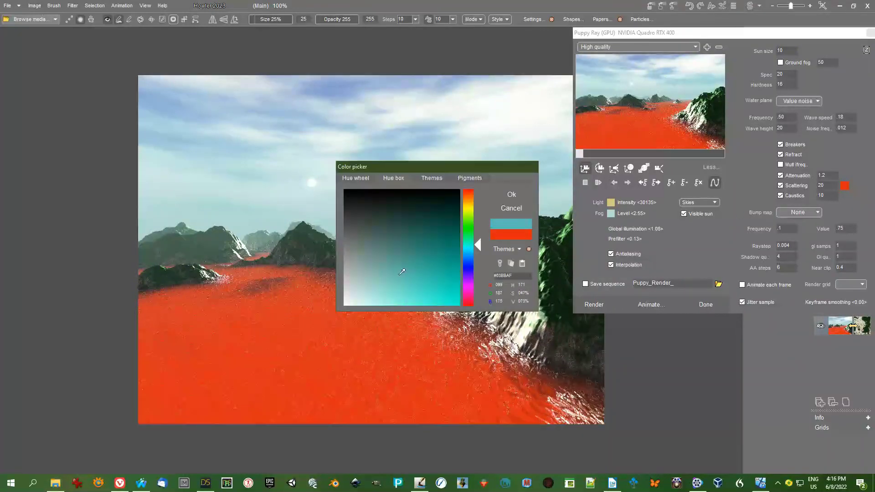
{"action": "left_click_drag", "start_coordinate": [402, 272], "coordinate": [432, 228]}
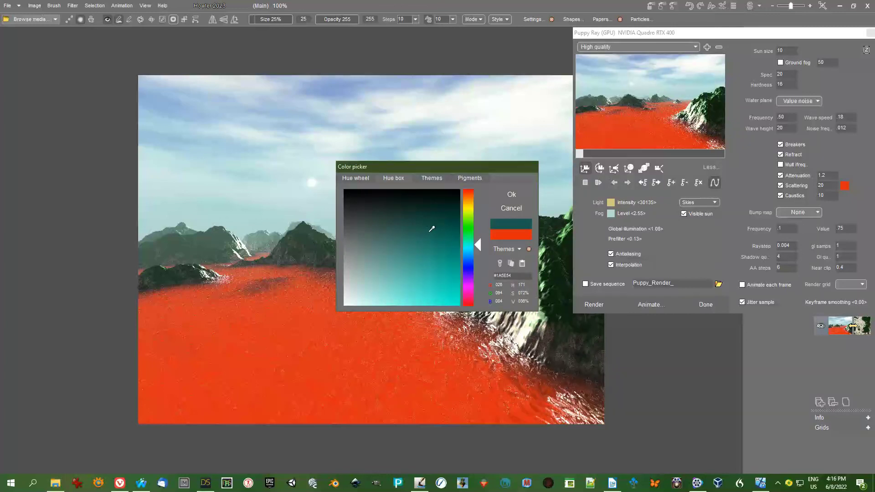
{"action": "left_click", "coordinate": [512, 194]}
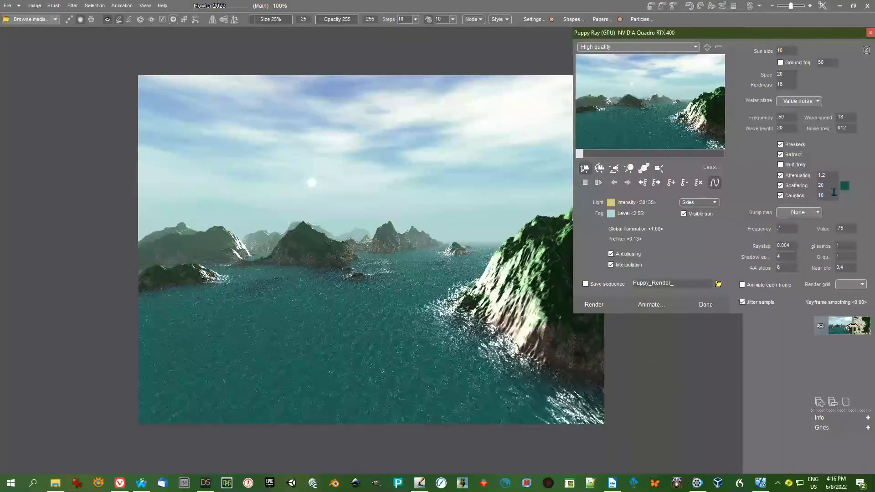
{"action": "type", "text": "0"}
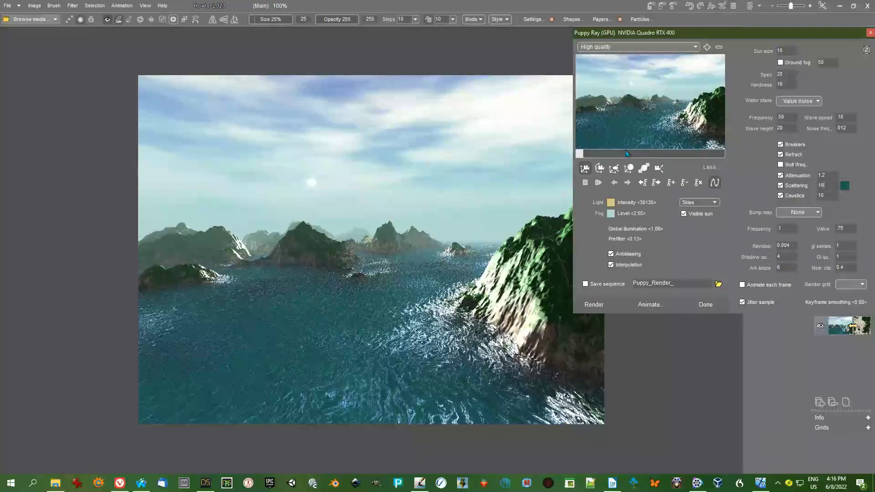
- Move the camera closer to the foreground island and render its terrain with the Fractal bump map
{"action": "left_click_drag", "start_coordinate": [626, 153], "coordinate": [660, 129]}
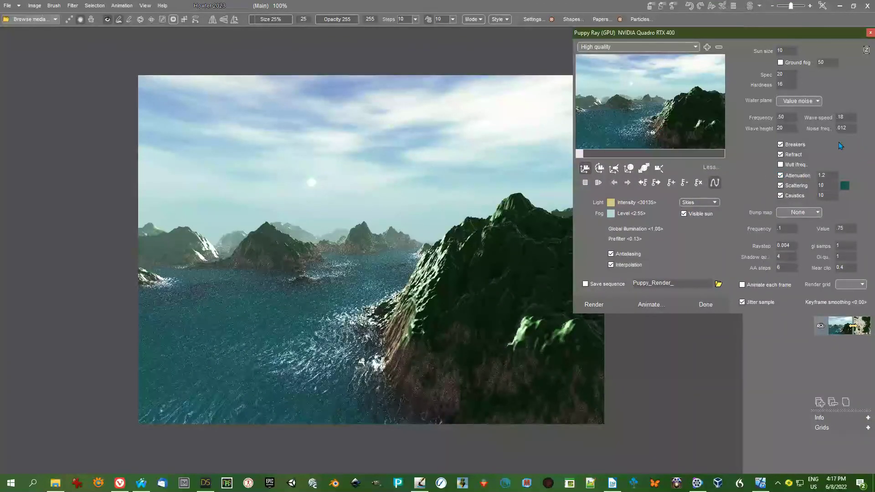
{"action": "left_click", "coordinate": [805, 213]}
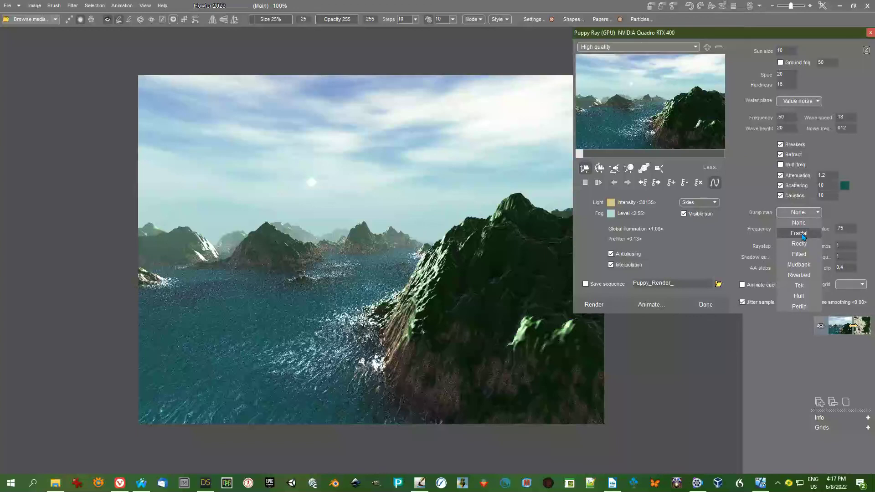
{"action": "left_click", "coordinate": [803, 233]}
{"action": "left_click", "coordinate": [589, 307]}
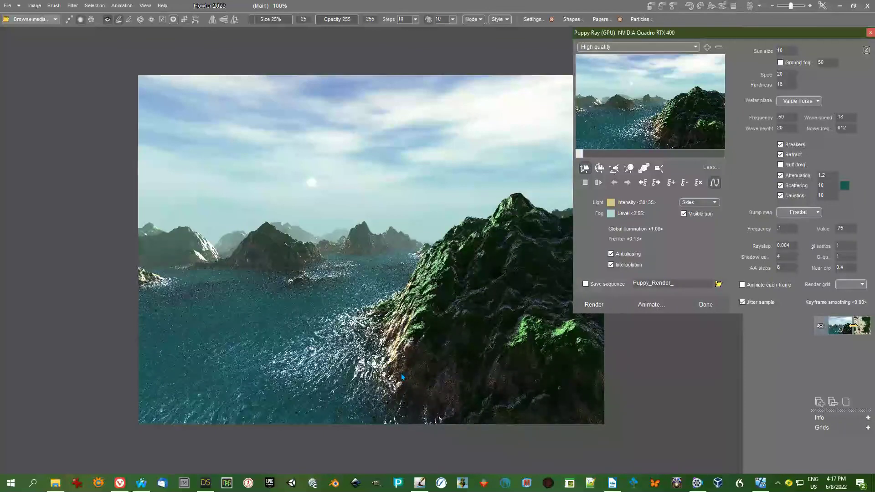
- Apply the Rocky bump map, and turn and move the camera to a close view of the island's sunlit slope
{"action": "left_click", "coordinate": [815, 213]}
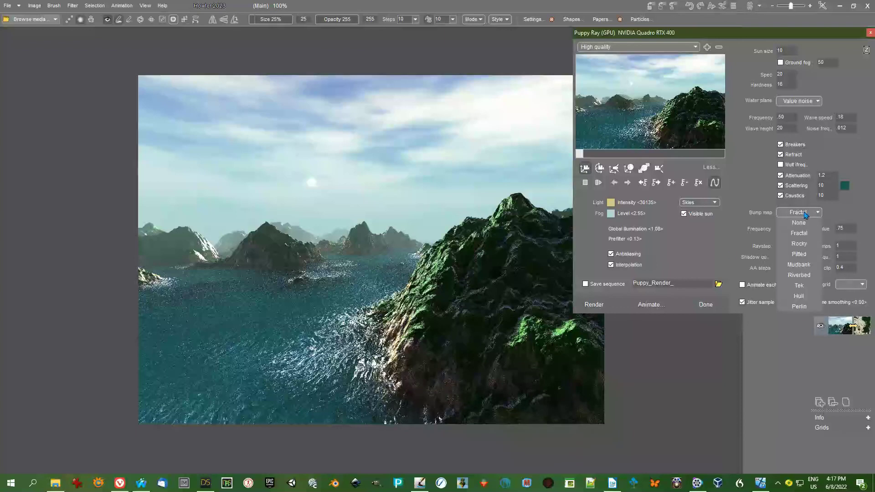
{"action": "left_click", "coordinate": [799, 243]}
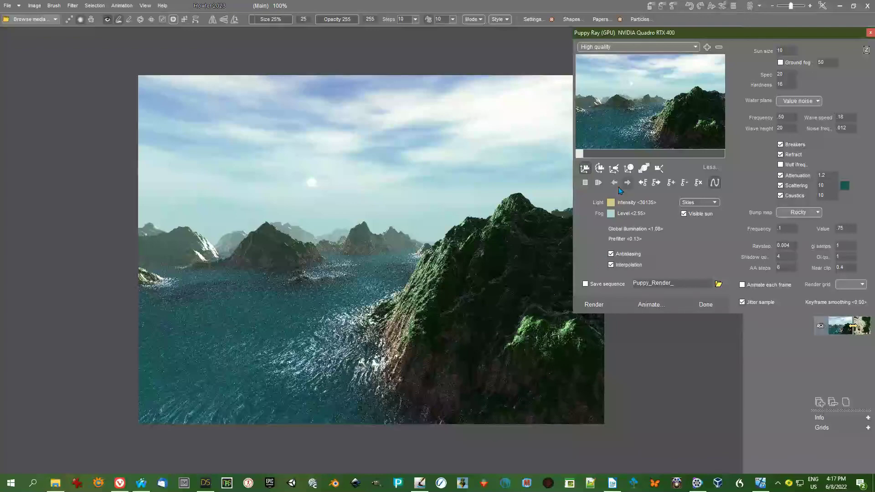
{"action": "left_click", "coordinate": [599, 168]}
{"action": "left_click_drag", "start_coordinate": [665, 112], "coordinate": [550, 114]}
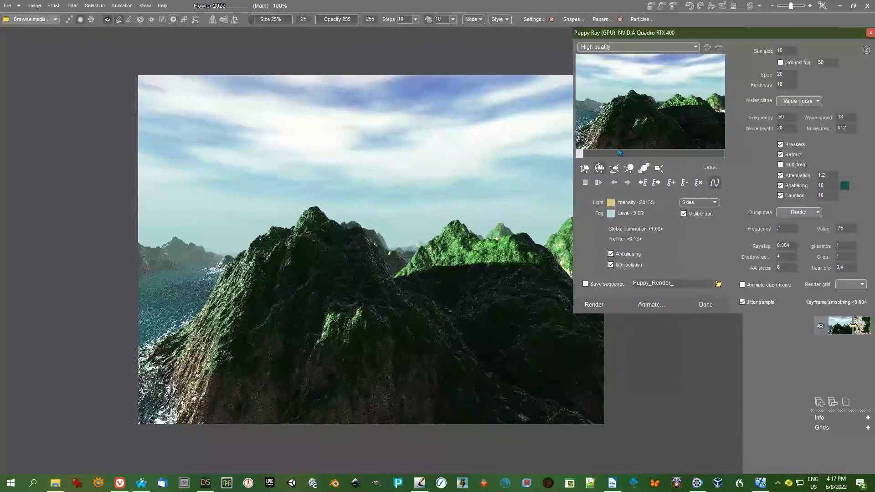
{"action": "left_click", "coordinate": [584, 168]}
{"action": "left_click_drag", "start_coordinate": [619, 151], "coordinate": [638, 127]}
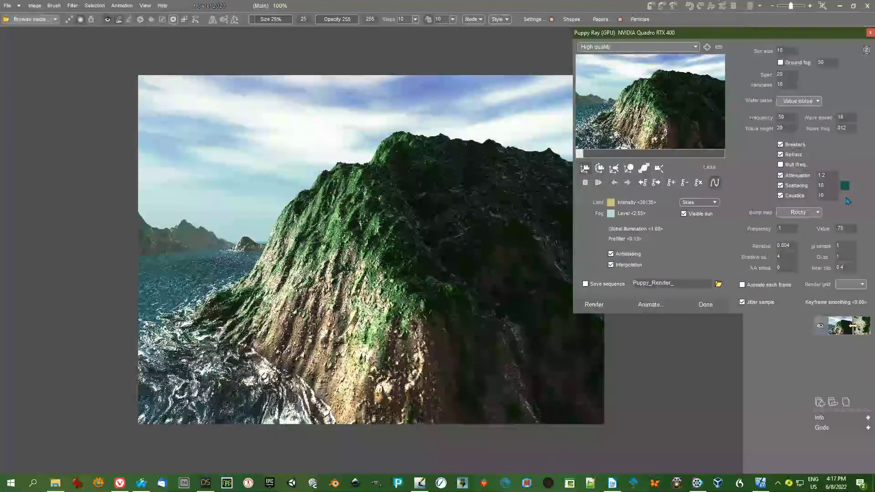
- Switch the terrain's bump map to Pitted for the close-up view of the slope
{"action": "left_click", "coordinate": [802, 213]}
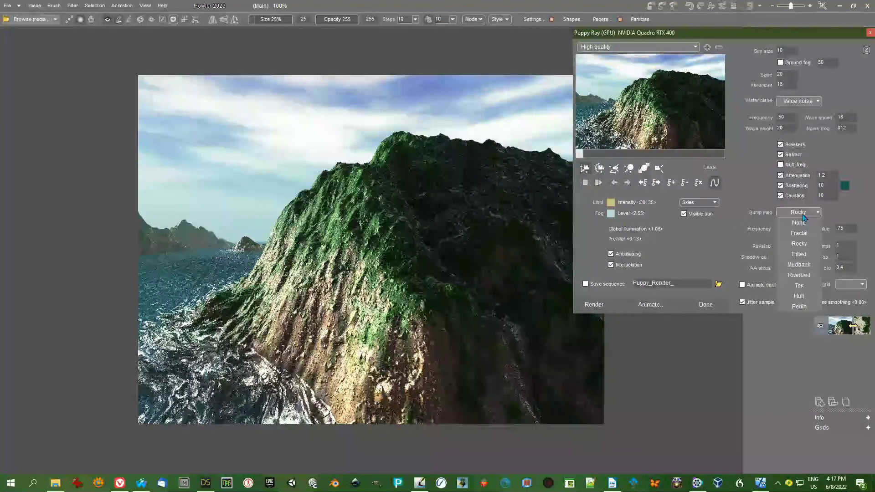
{"action": "left_click", "coordinate": [803, 255]}
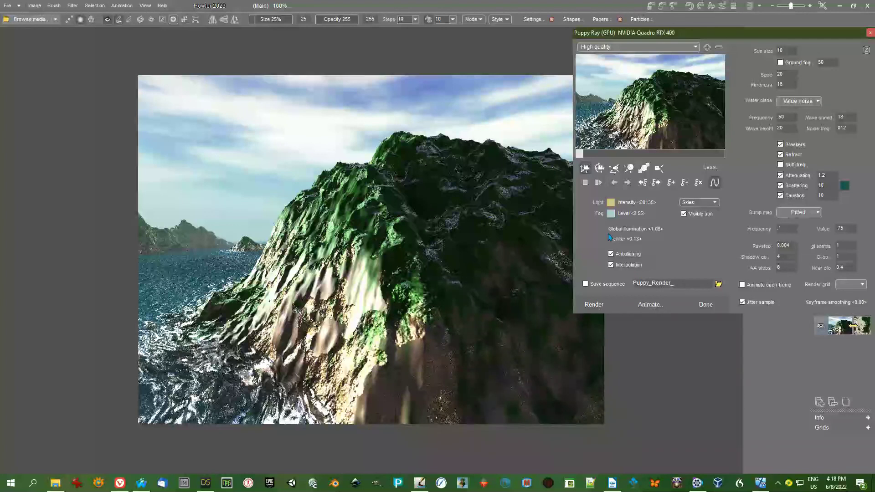
- Try the Mudbank bump map on the terrain and switch it to Riverbed
{"action": "left_click", "coordinate": [798, 212]}
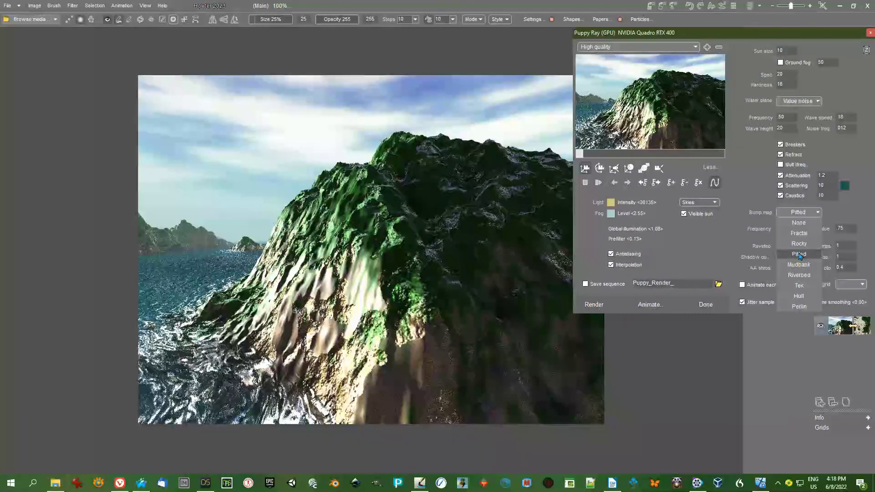
{"action": "left_click", "coordinate": [799, 265]}
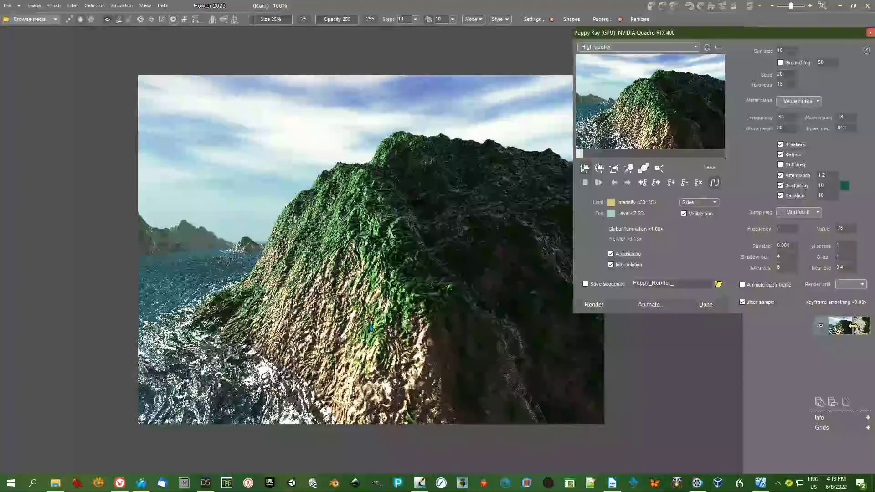
{"action": "left_click", "coordinate": [798, 212]}
{"action": "left_click", "coordinate": [799, 275]}
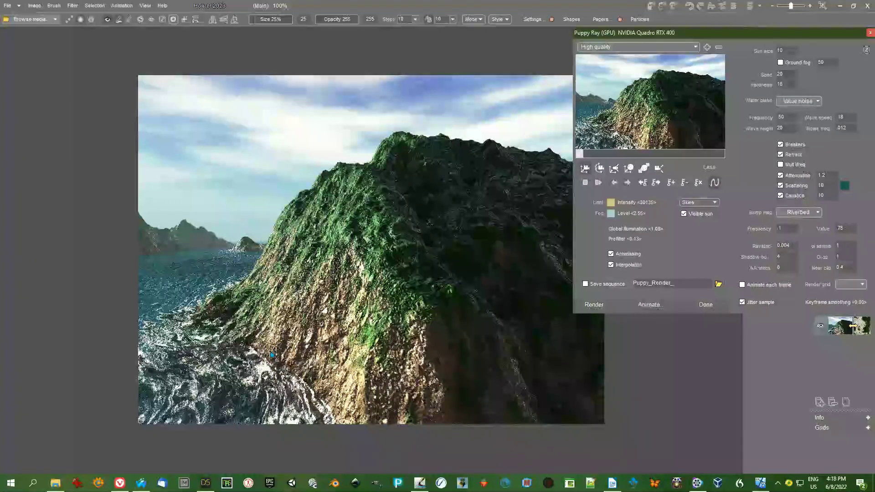
- Compare the Tek, Hull and Perlin bump maps on the slope, and return the terrain to Riverbed
{"action": "left_click", "coordinate": [803, 215]}
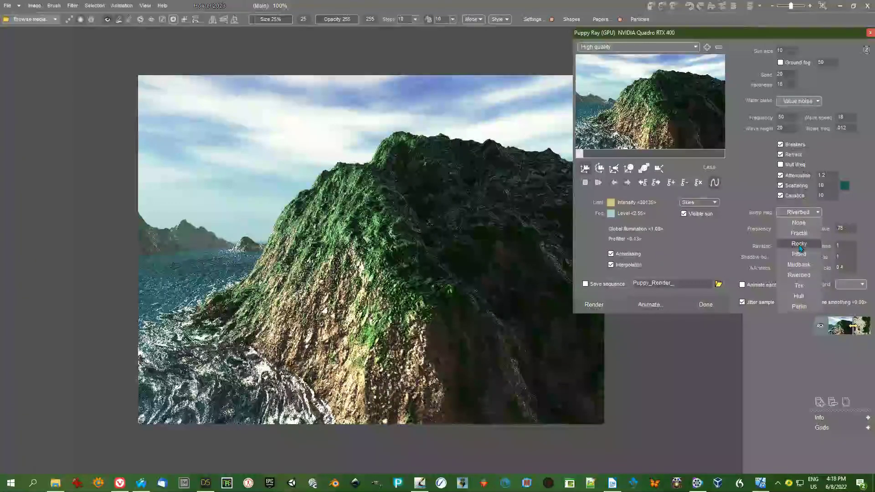
{"action": "left_click", "coordinate": [800, 284]}
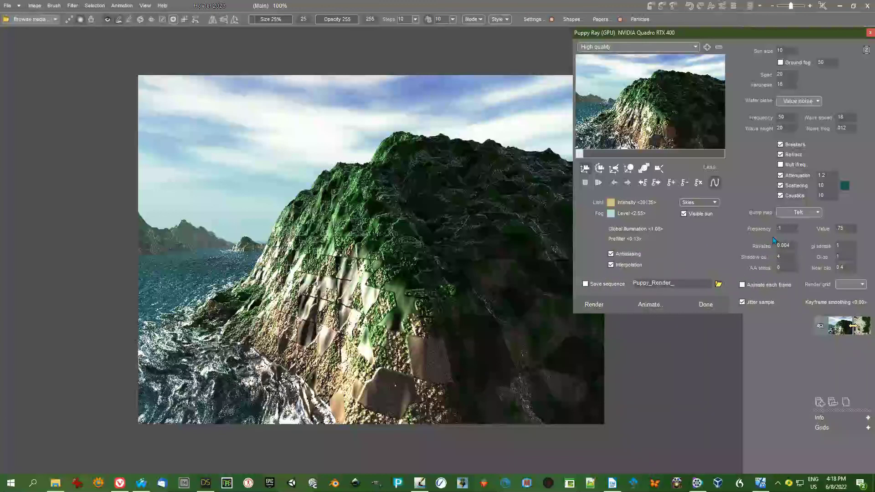
{"action": "left_click", "coordinate": [796, 214]}
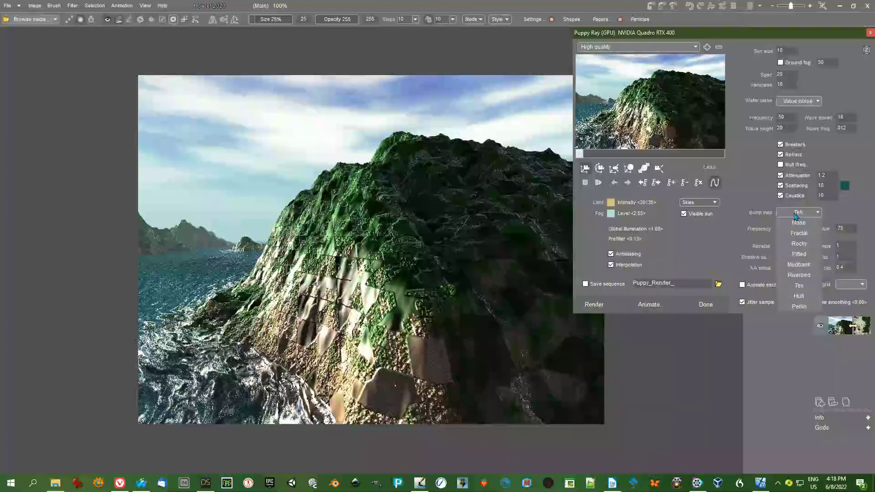
{"action": "left_click", "coordinate": [805, 297]}
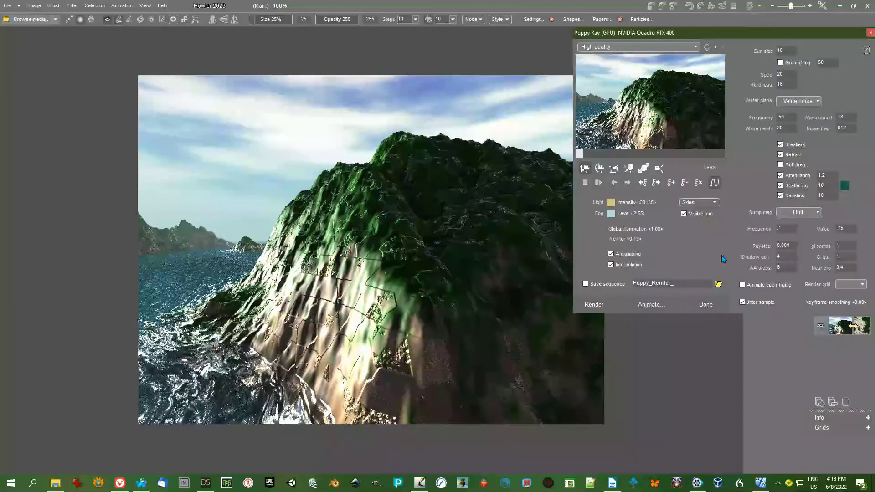
{"action": "left_click", "coordinate": [798, 213]}
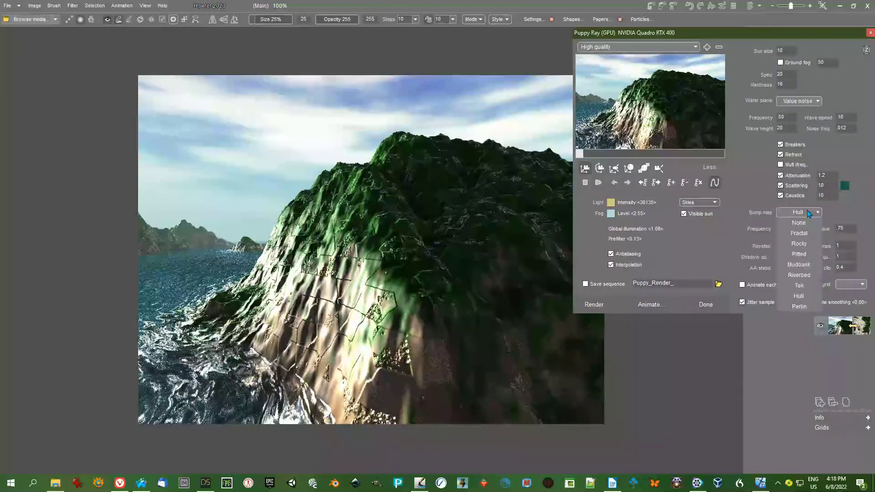
{"action": "left_click", "coordinate": [798, 306]}
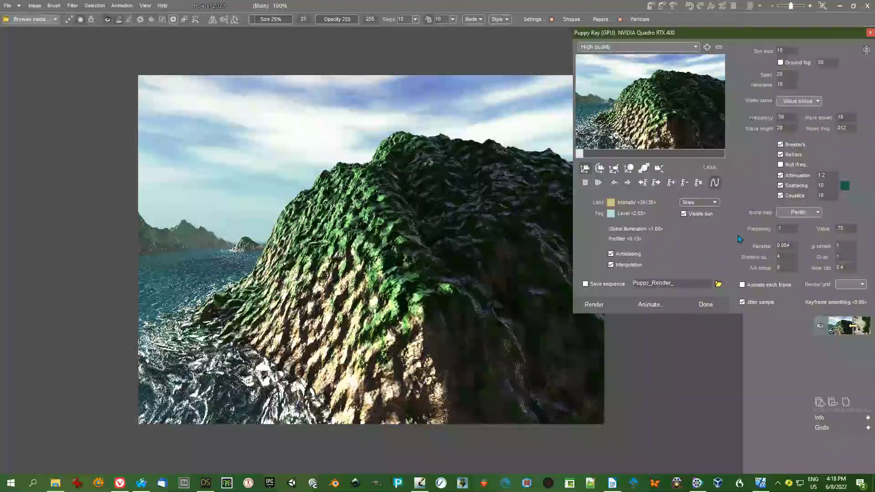
{"action": "left_click", "coordinate": [785, 215]}
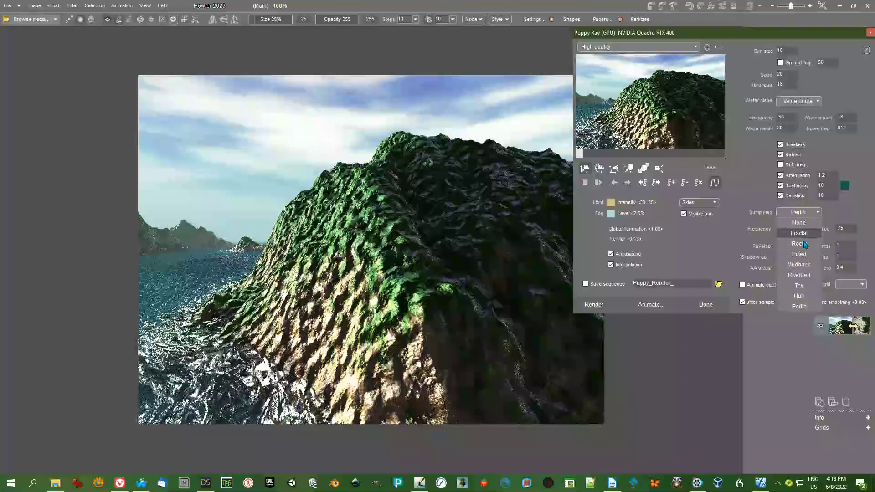
{"action": "left_click", "coordinate": [801, 275]}
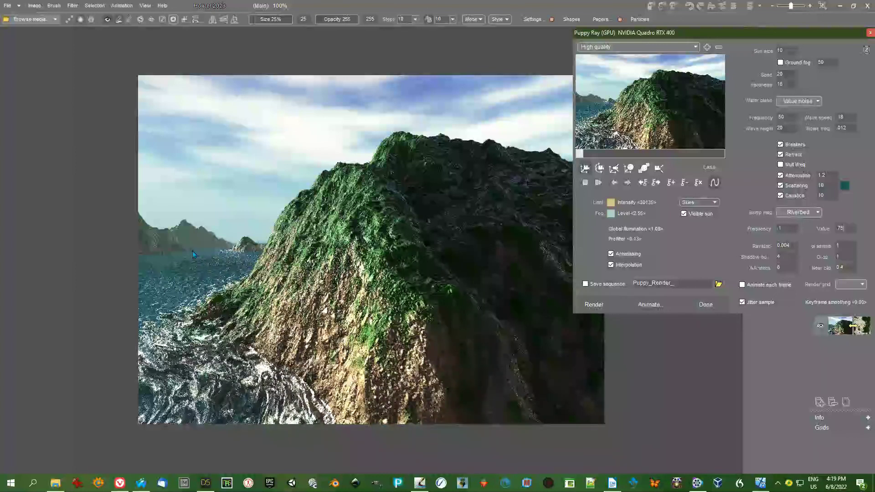
- Reposition the camera to frame the island's rocky slope together with the breaking waves along its shore
{"action": "left_click", "coordinate": [631, 168]}
{"action": "left_click", "coordinate": [649, 126]}
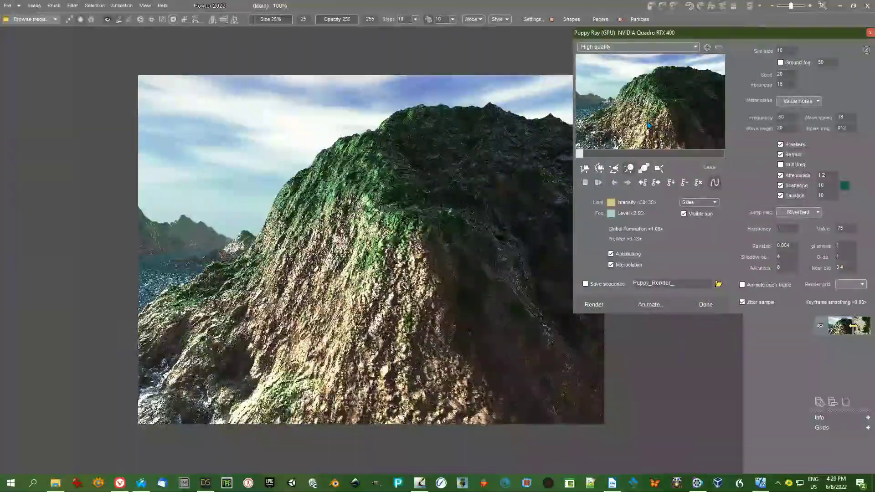
{"action": "left_click", "coordinate": [592, 169]}
{"action": "left_click", "coordinate": [635, 145]}
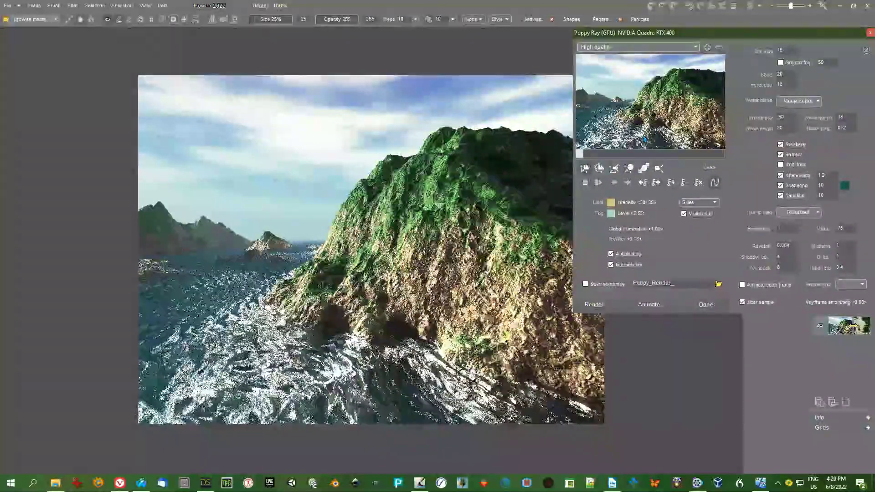
- Render the island scene with the Final render quality preset and finish the Puppy Ray session
{"action": "left_click", "coordinate": [601, 47]}
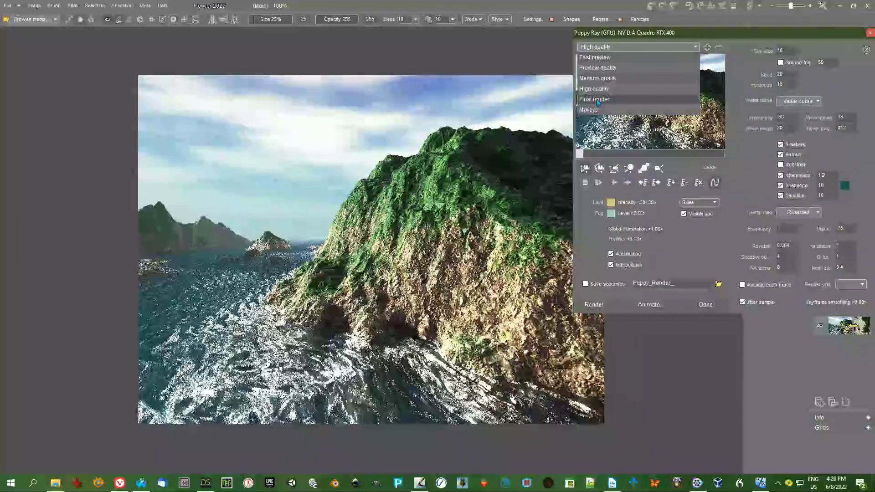
{"action": "left_click", "coordinate": [596, 99]}
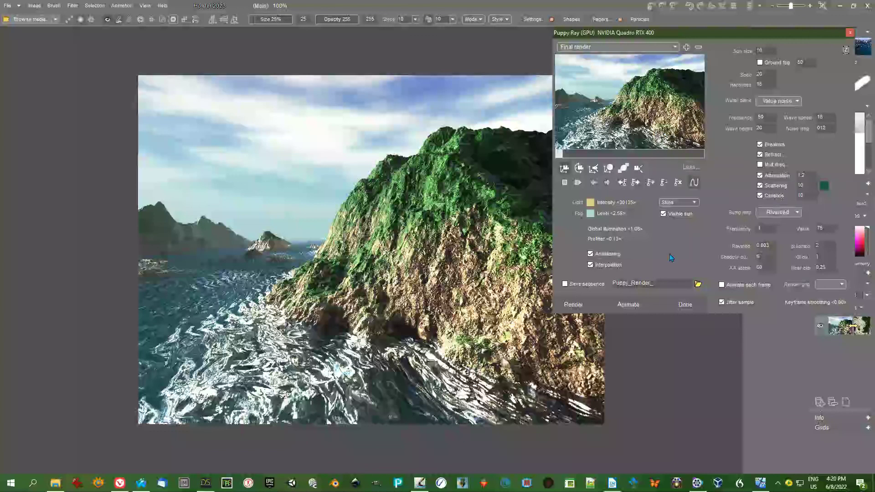
{"action": "left_click", "coordinate": [685, 303]}
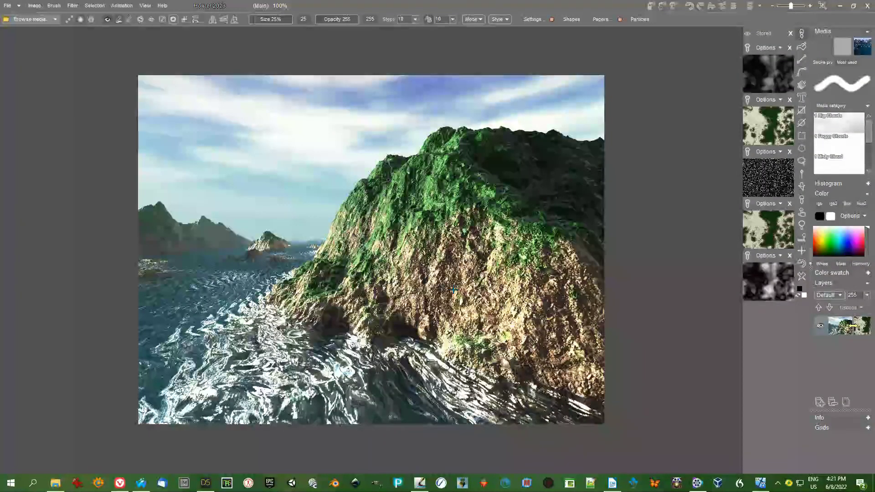